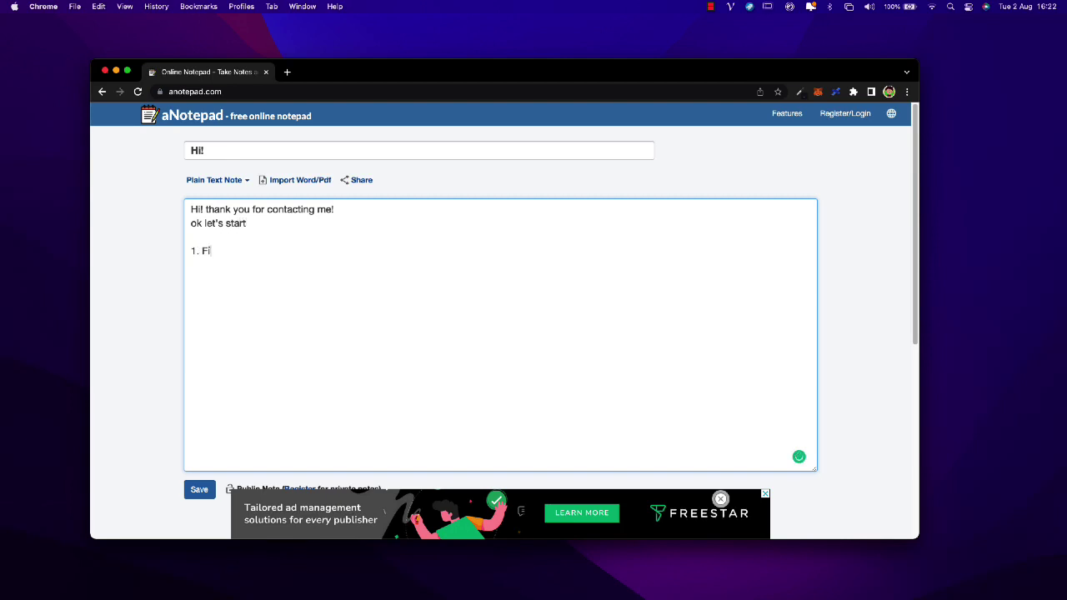
- Finish the note's first item so it reads "1. First, you need this assets:"
type("st, you need this")
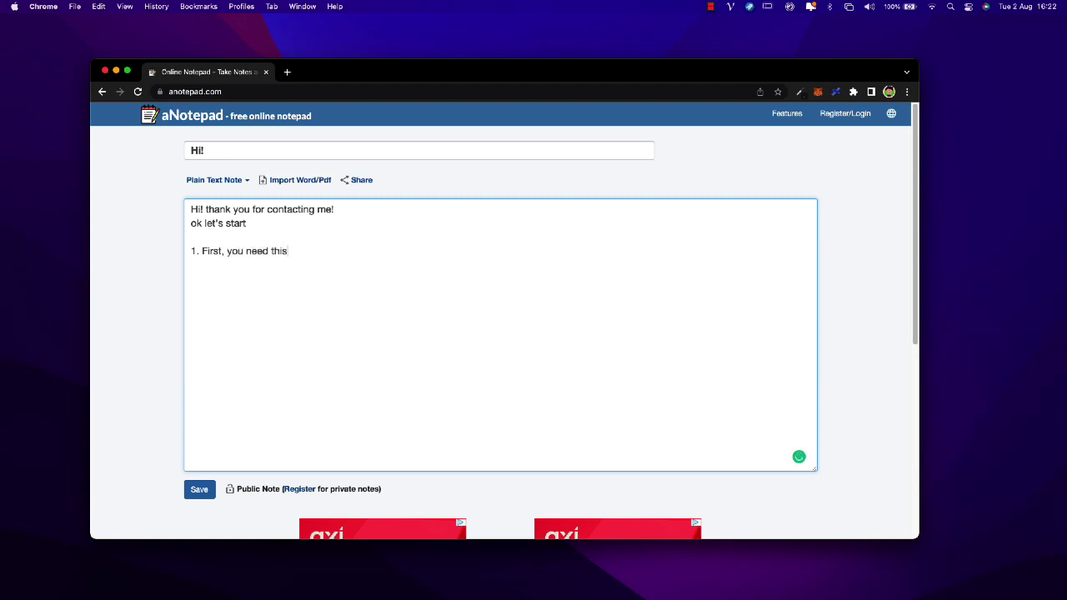
type("ets")
- Search the web for "spark ar face mesh mask" in a new browser tab
left_click(287, 71)
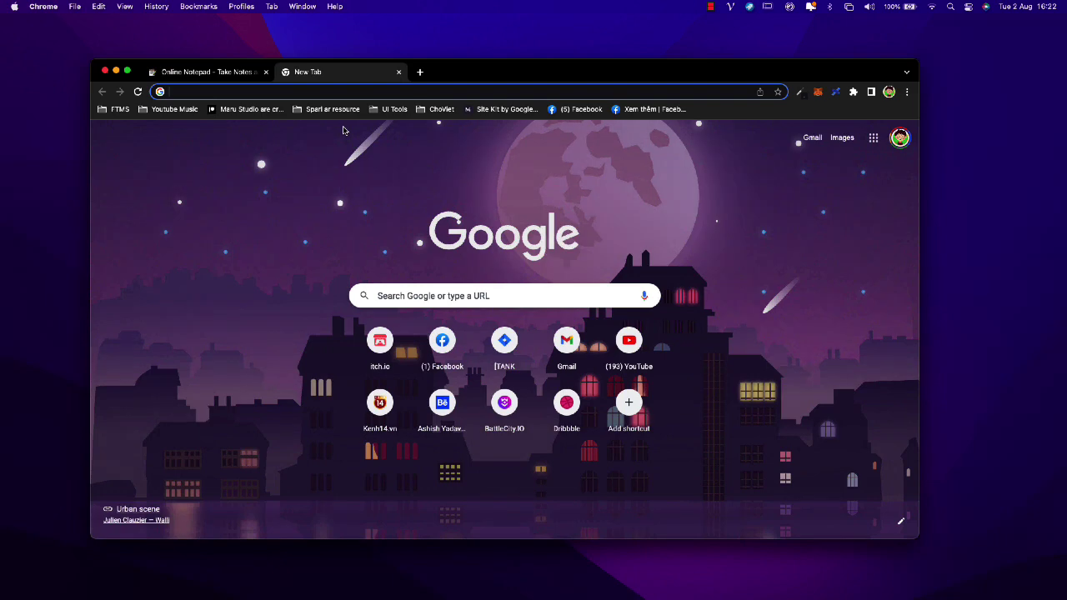
type("spark aa")
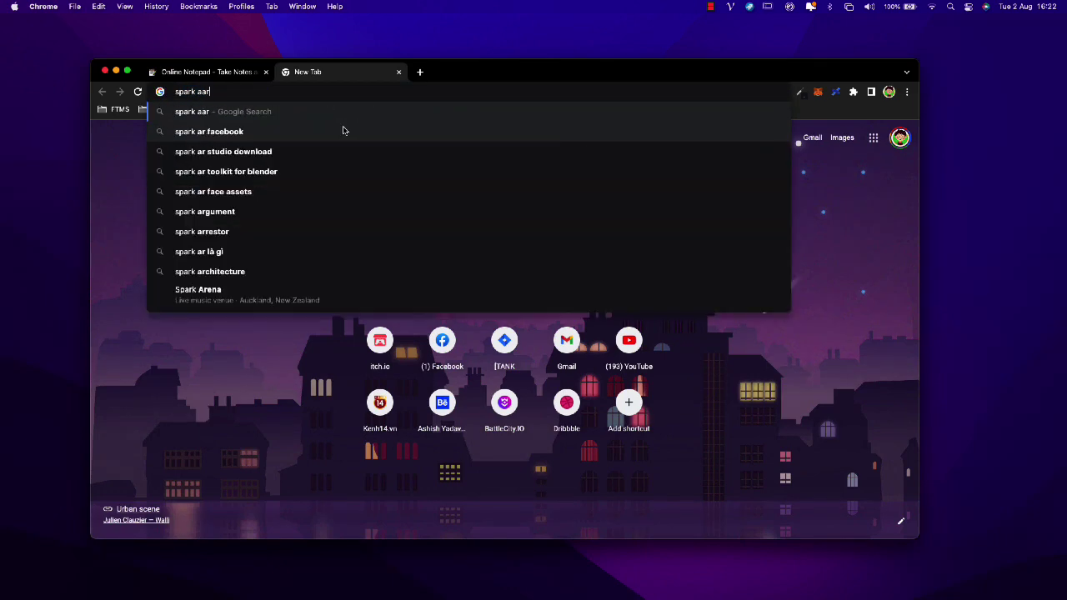
key("BackSpace")
type("r")
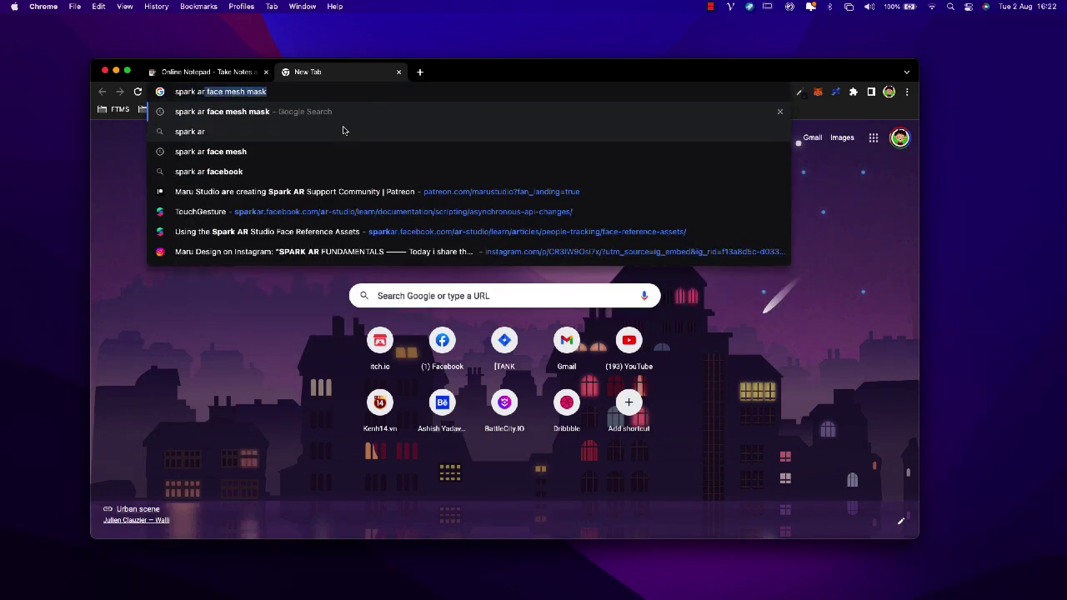
key("Right")
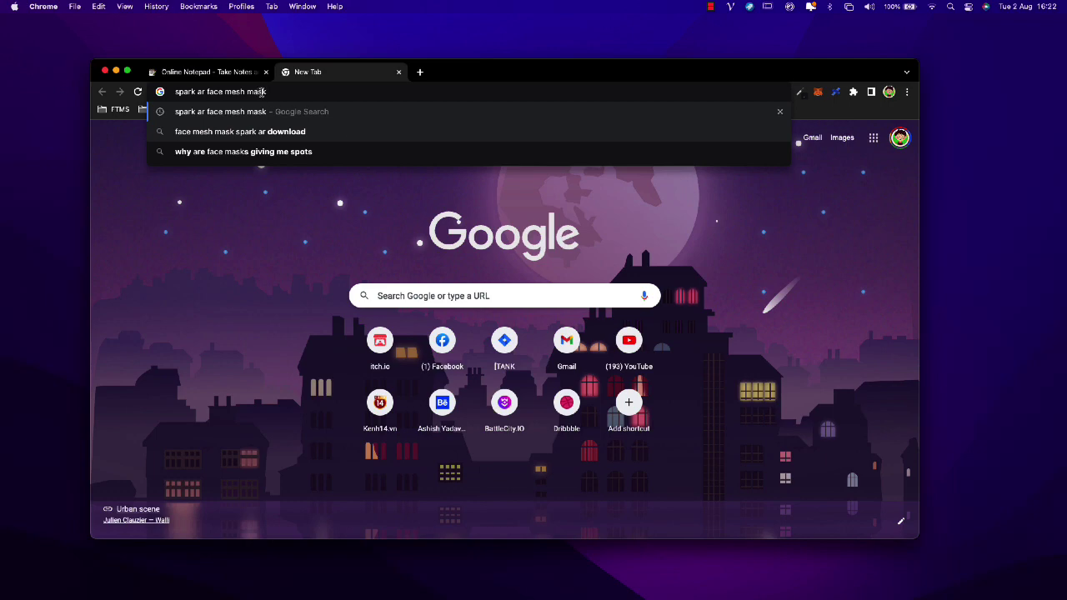
key("Return")
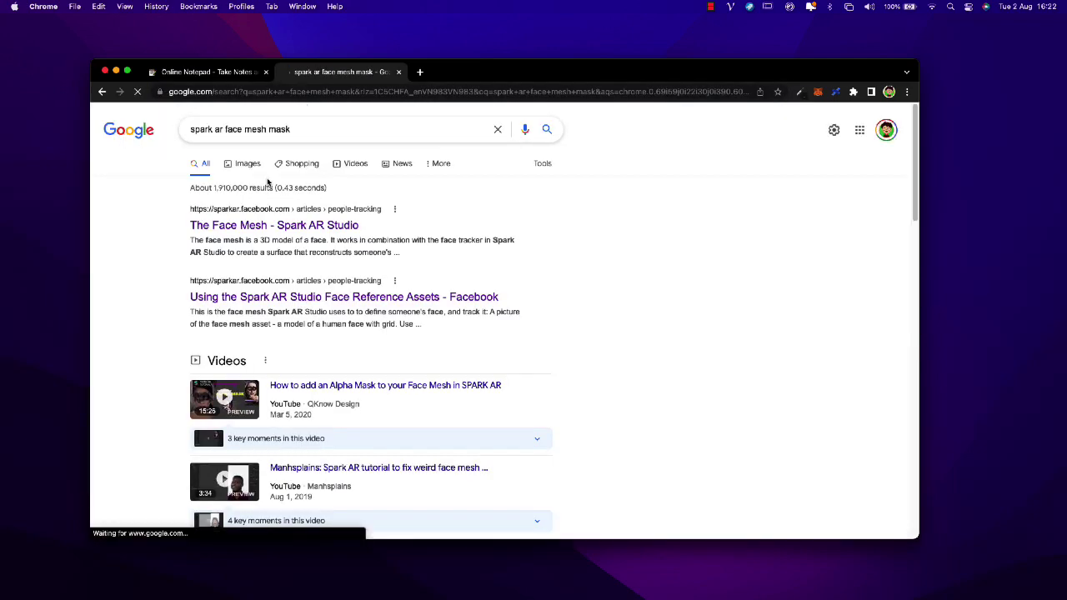
- Download the Face Reference Assets archive from the "Using the Spark AR Studio Face Reference Assets" article and unpack it
left_click(256, 301)
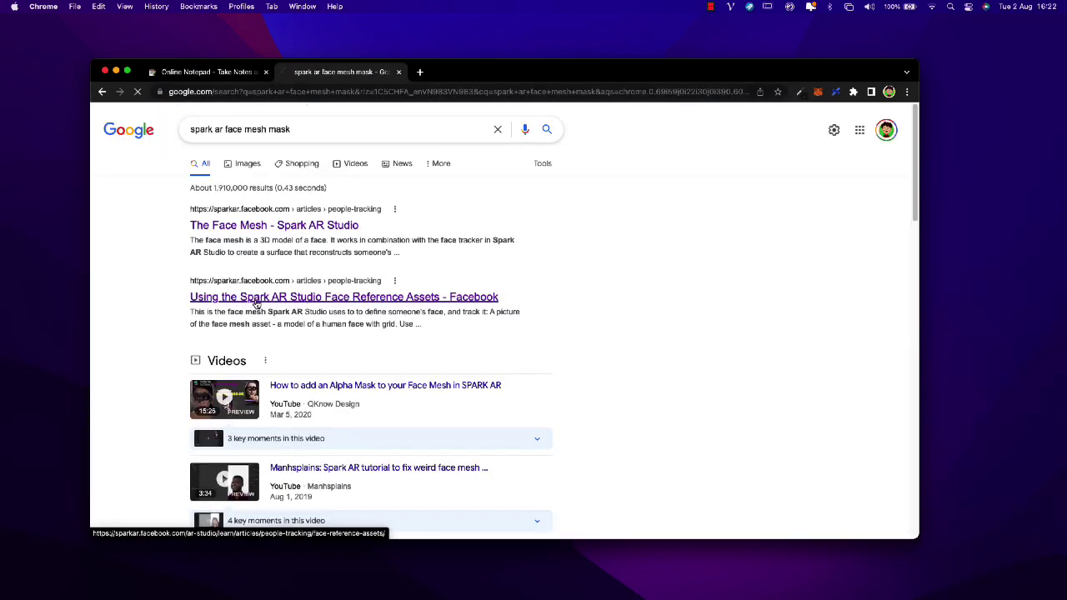
left_click(753, 232)
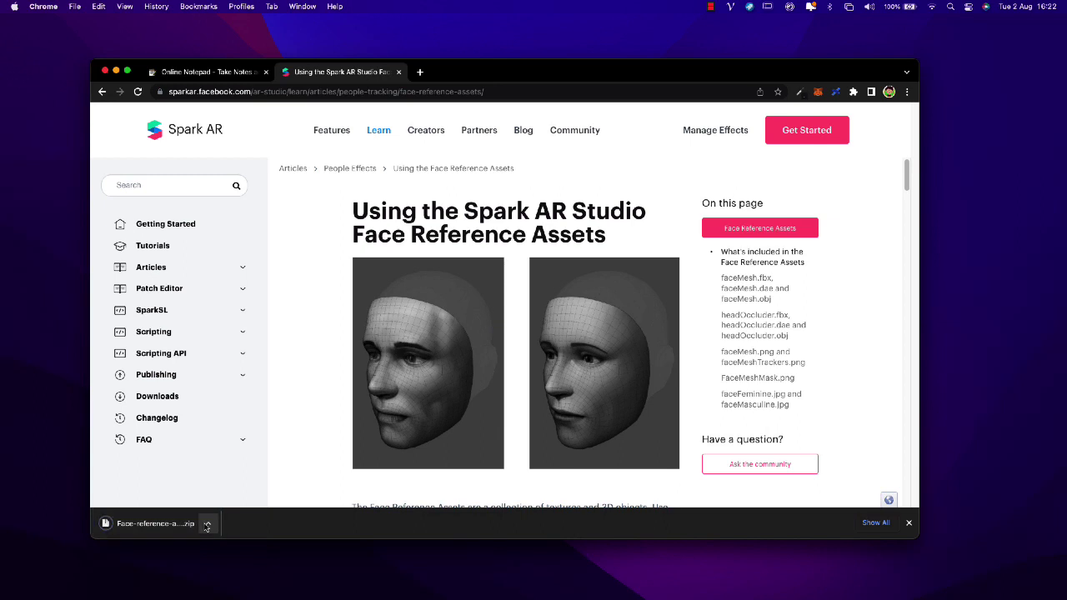
left_click(200, 525)
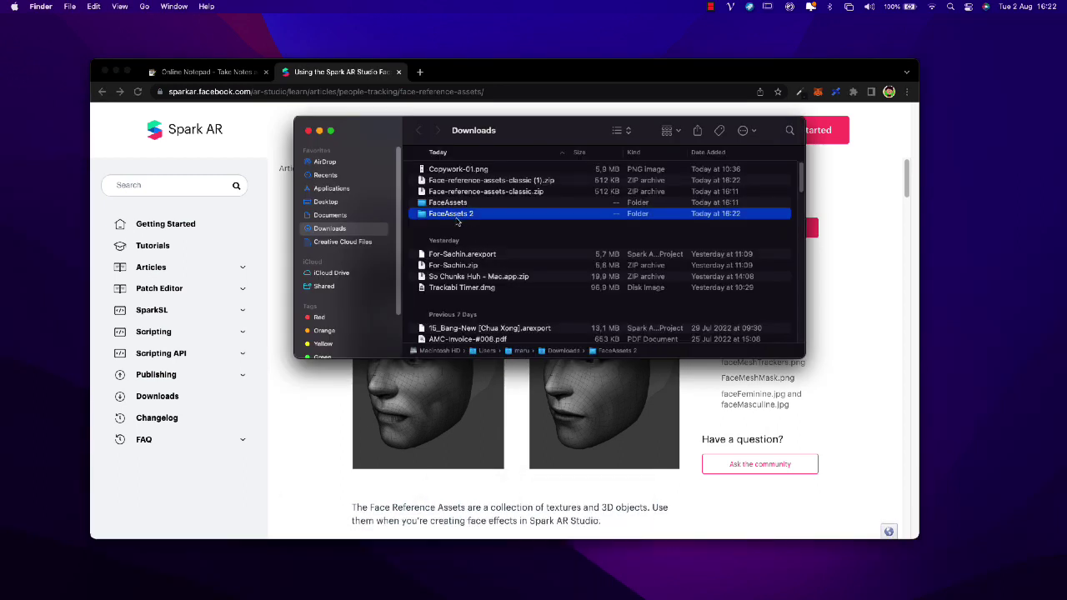
- Expand the Textures folder inside the FaceAssets 2 download and preview faceMeshMask.png
double_click(456, 219)
left_click(413, 180)
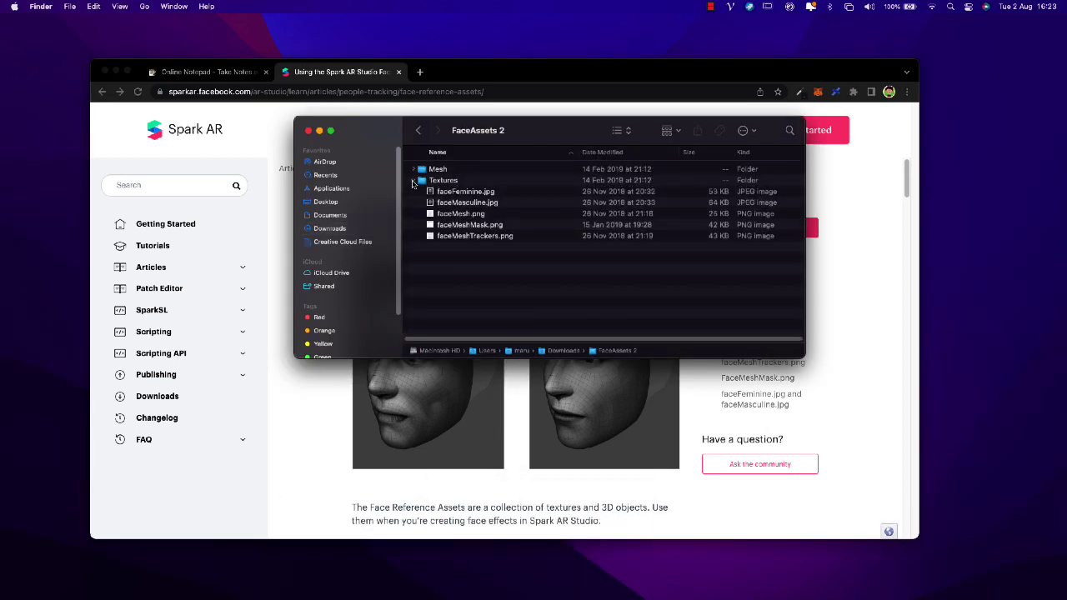
left_click(463, 225)
key("space")
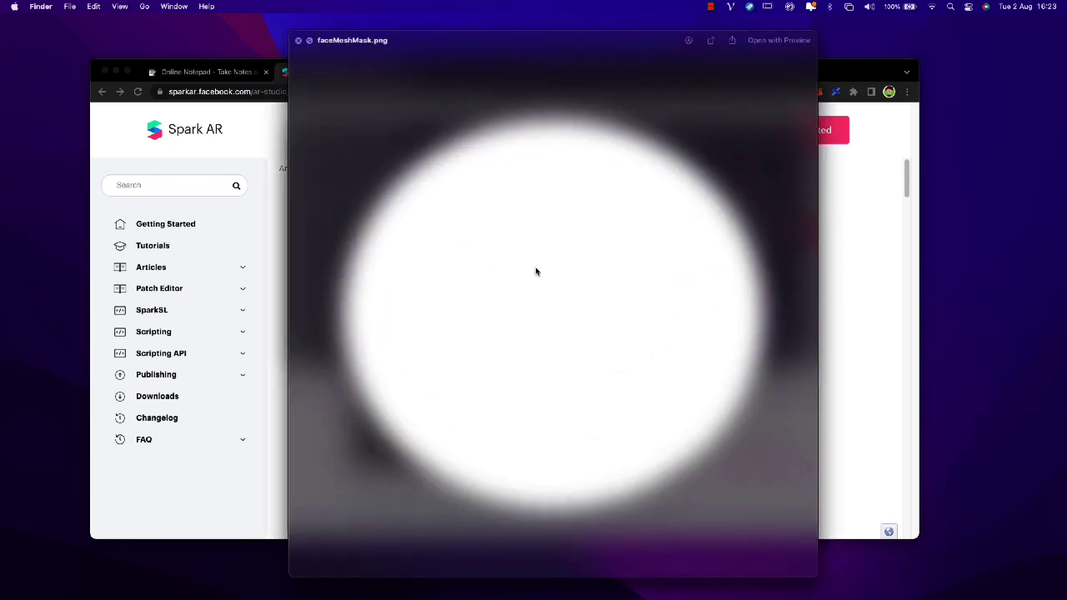
key("space")
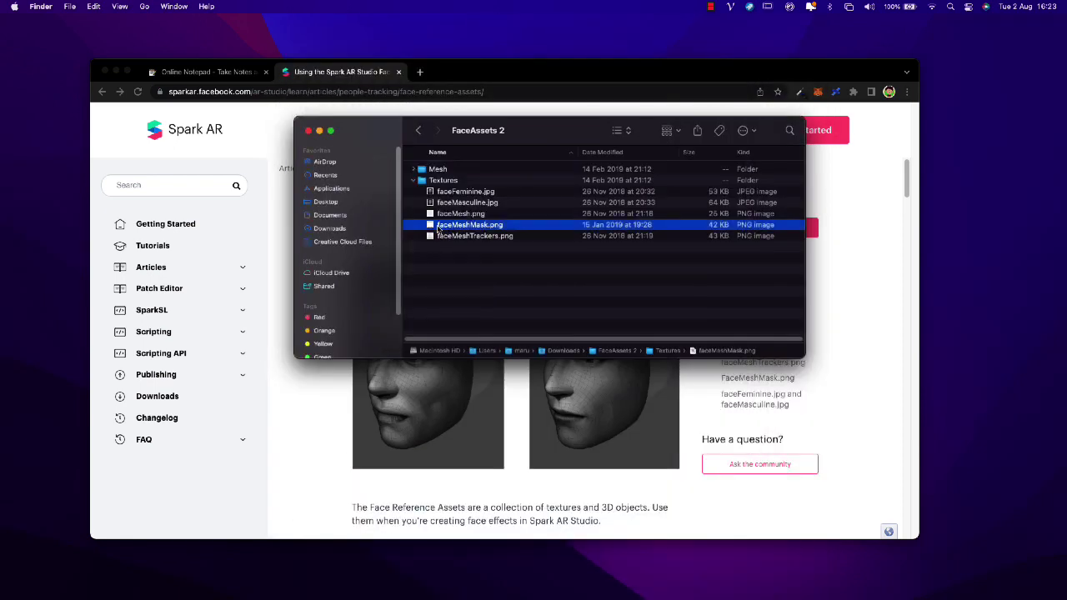
- Copy the file name faceMeshMask.png and paste it after the note's first item in the online notepad
left_click(437, 225)
key("super+c")
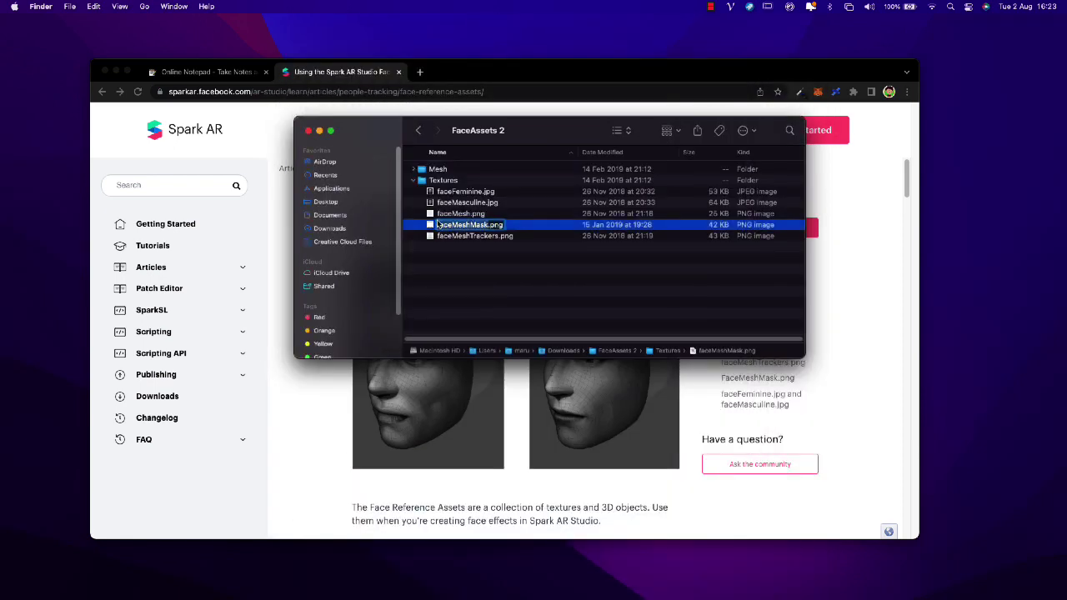
left_click(233, 75)
key("super+v")
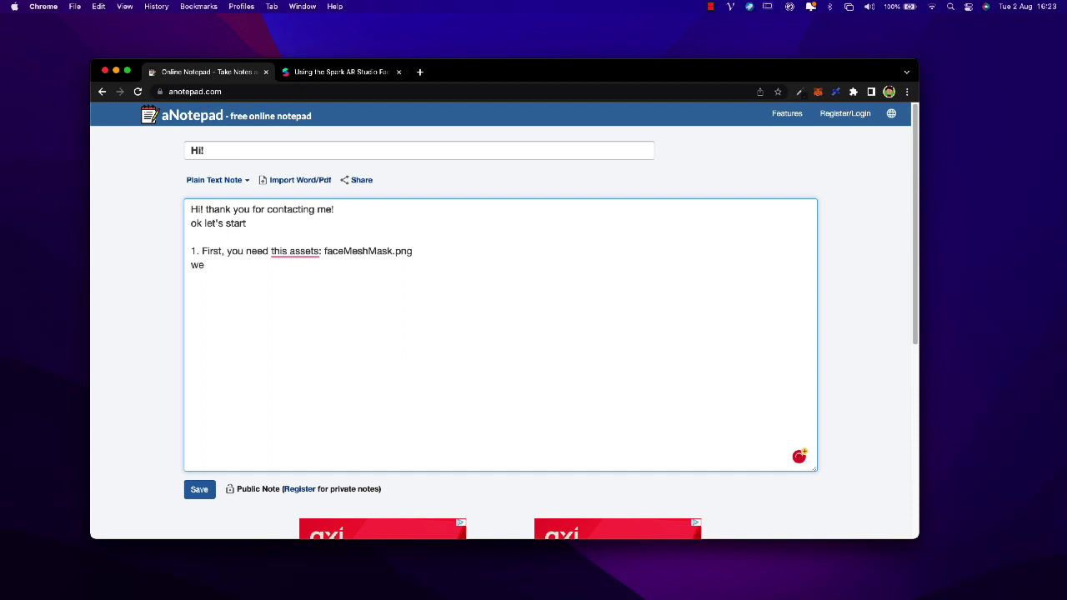
- Add the line "we will use it for Spark AR." and the second item "2. Open spark ar" to the note
type("e it for Spark AR.")
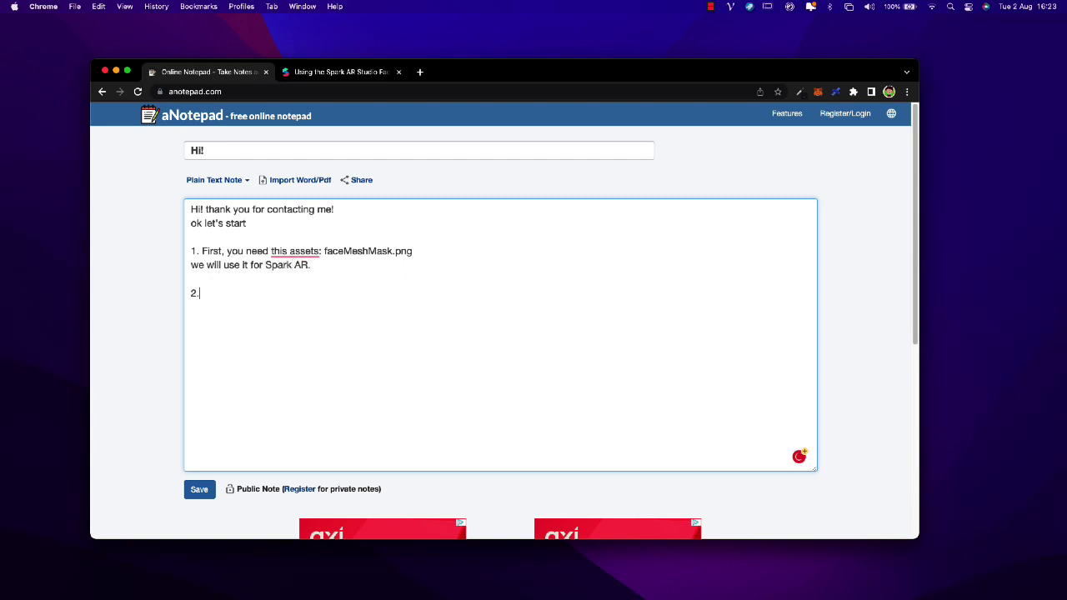
type("Open spark ar")
- Switch to Spark AR Studio and import faceMeshMask.png from the Textures folder into the project's assets
key("super+Tab")
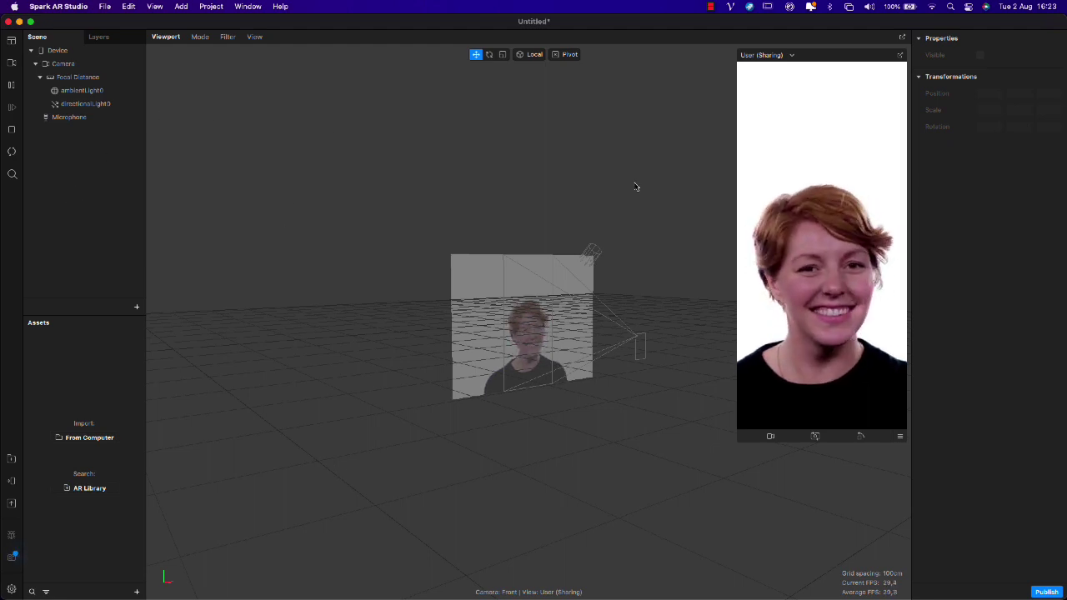
key("super+Tab")
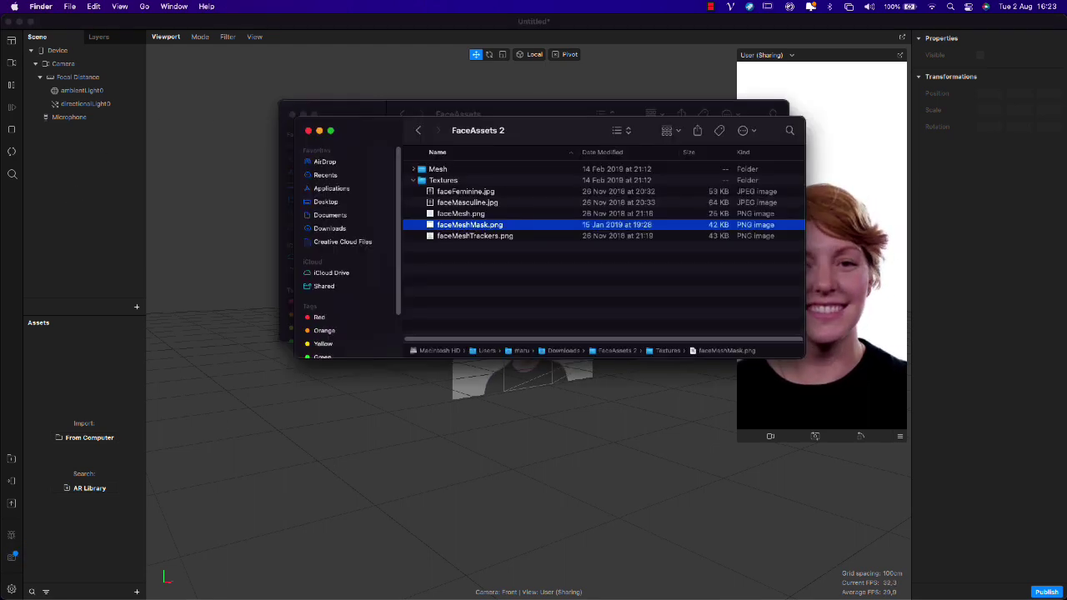
key("space")
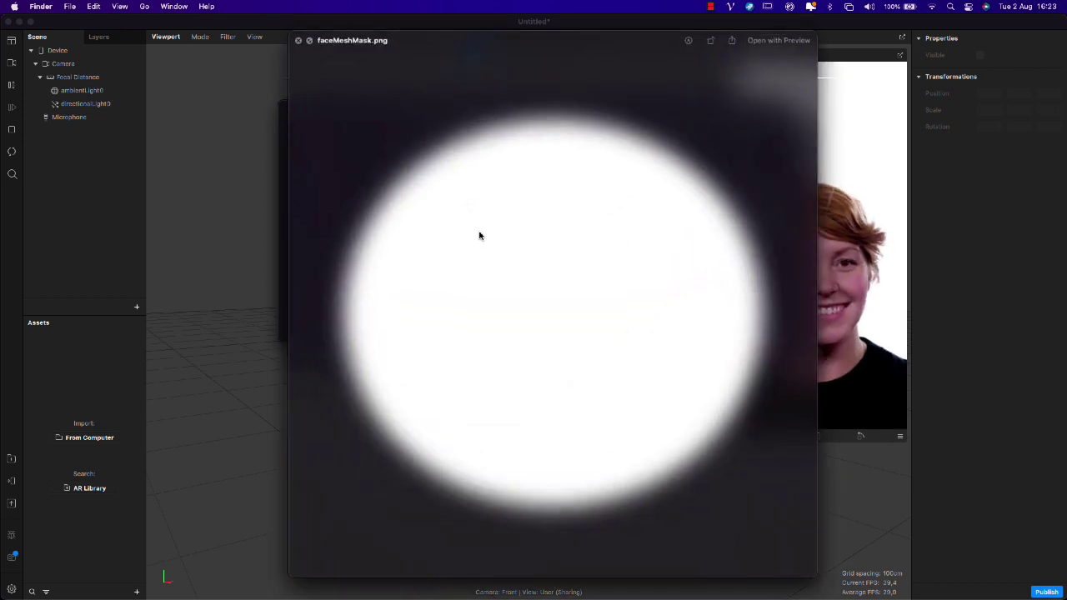
key("space")
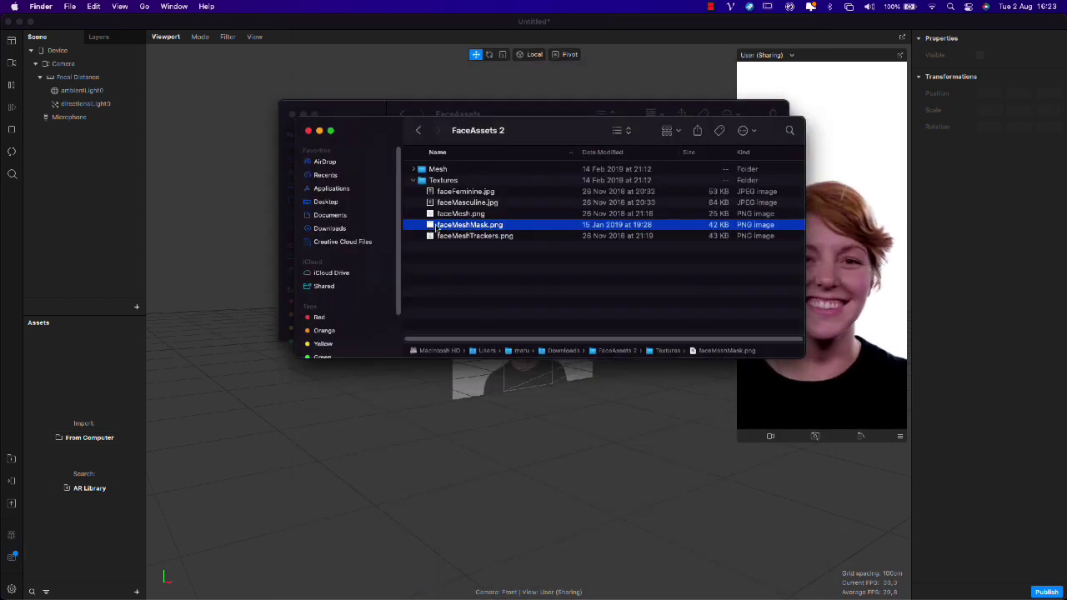
left_click_drag(467, 225, 83, 392)
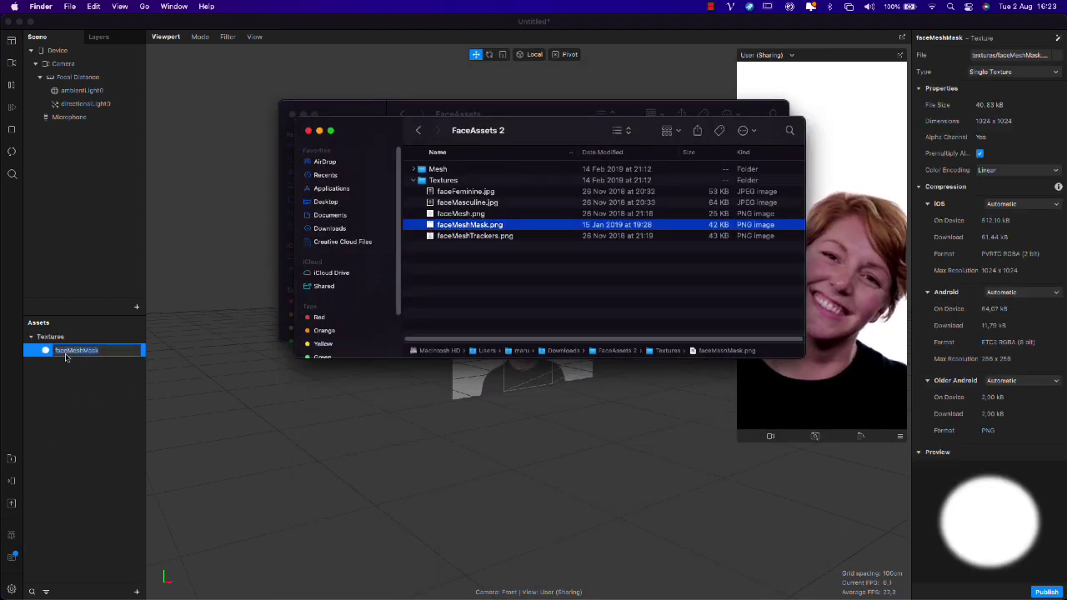
left_click(112, 355)
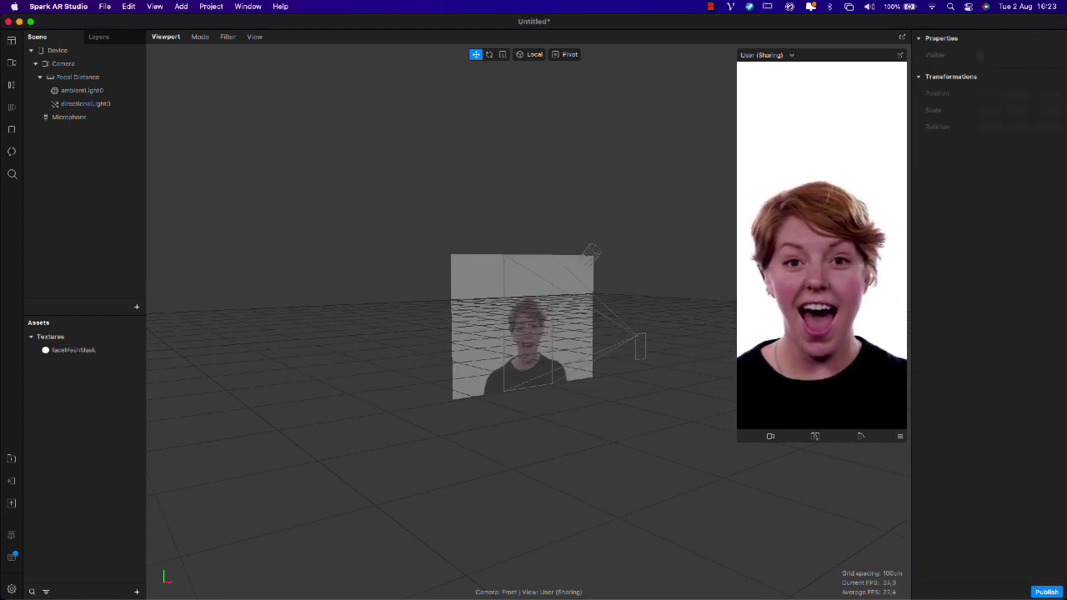
- Bring the online notepad in front of Spark AR Studio, narrow its browser window and place it at the screen's right edge
key("super+Tab")
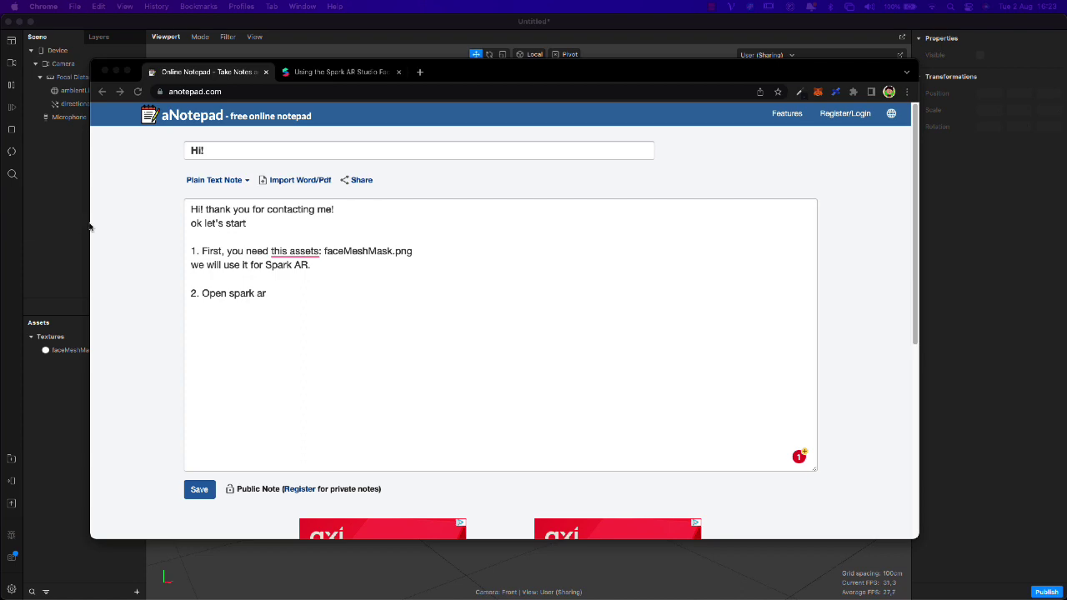
left_click_drag(89, 225, 642, 225)
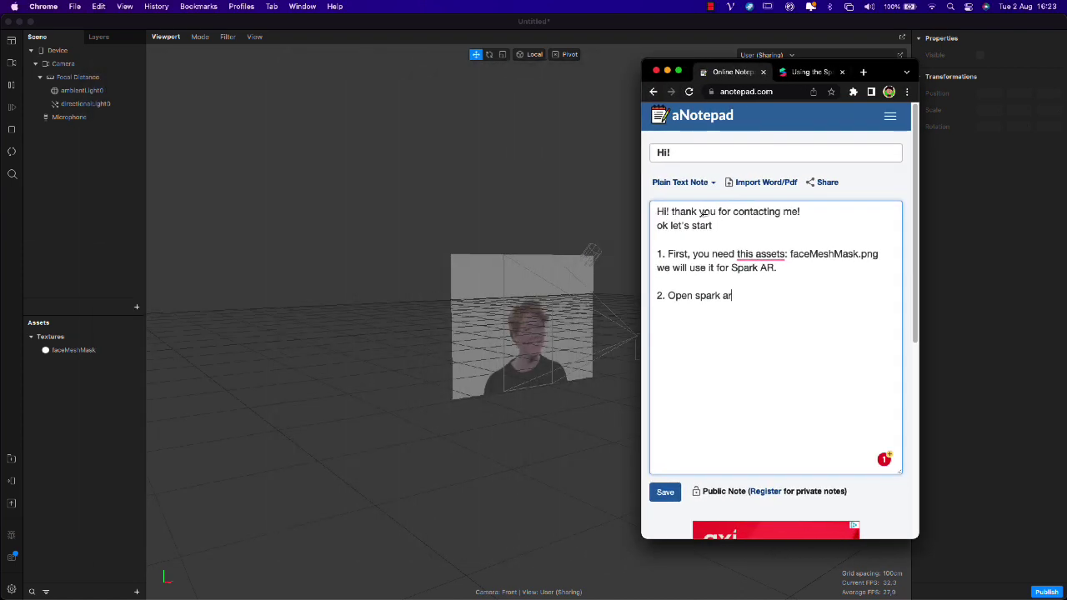
left_click_drag(886, 79, 1000, 65)
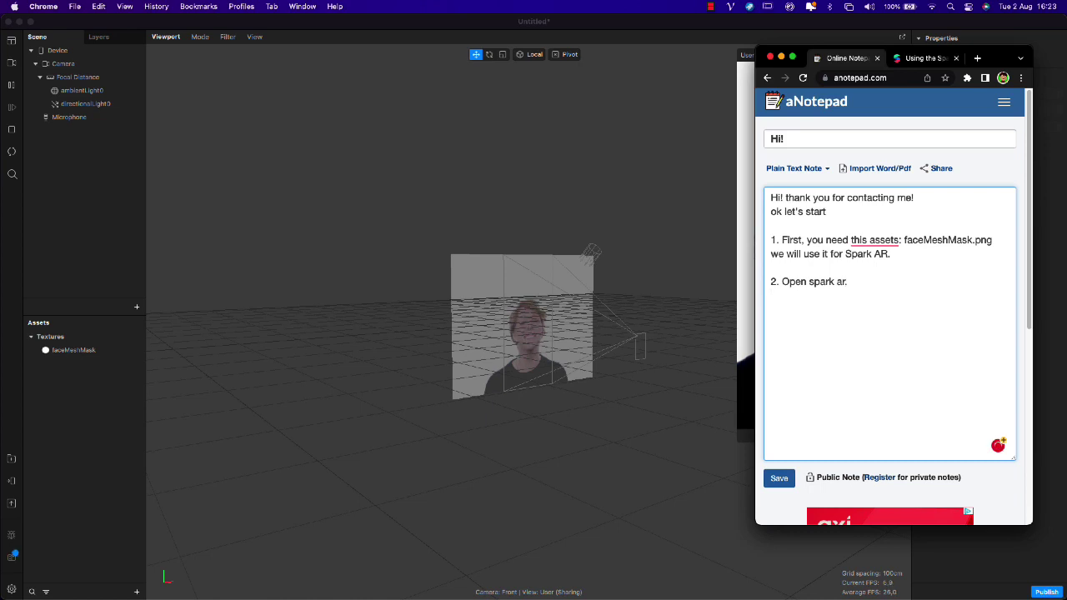
- Add the line "Okay. Now we need the Facetracker and face mesh" below the note's second item
key("Return")
type("Okay. Now u")
key("BackSpace")
type("we ")
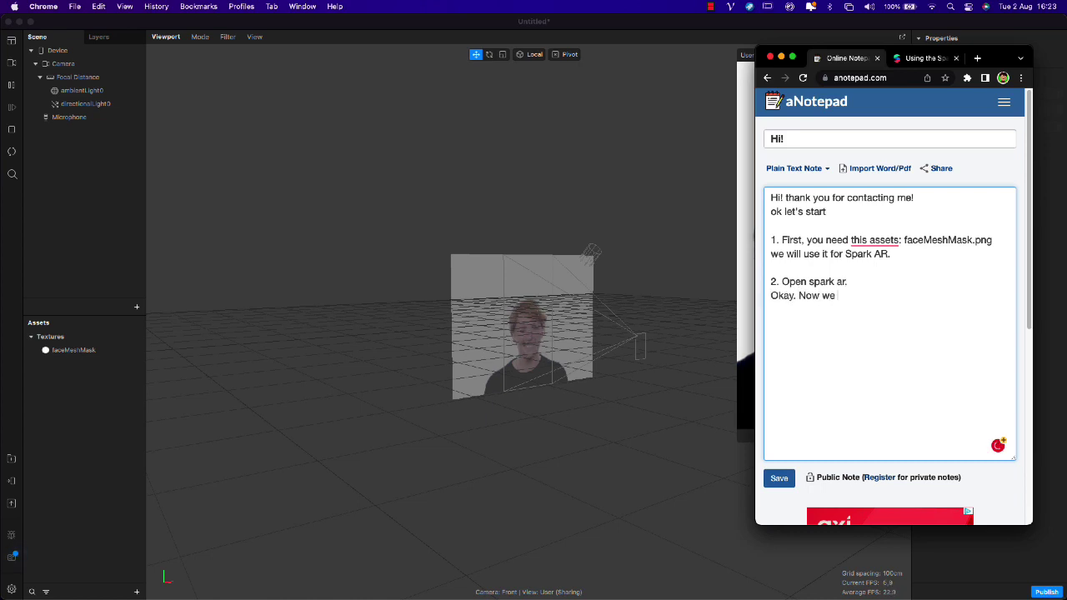
type("need the ")
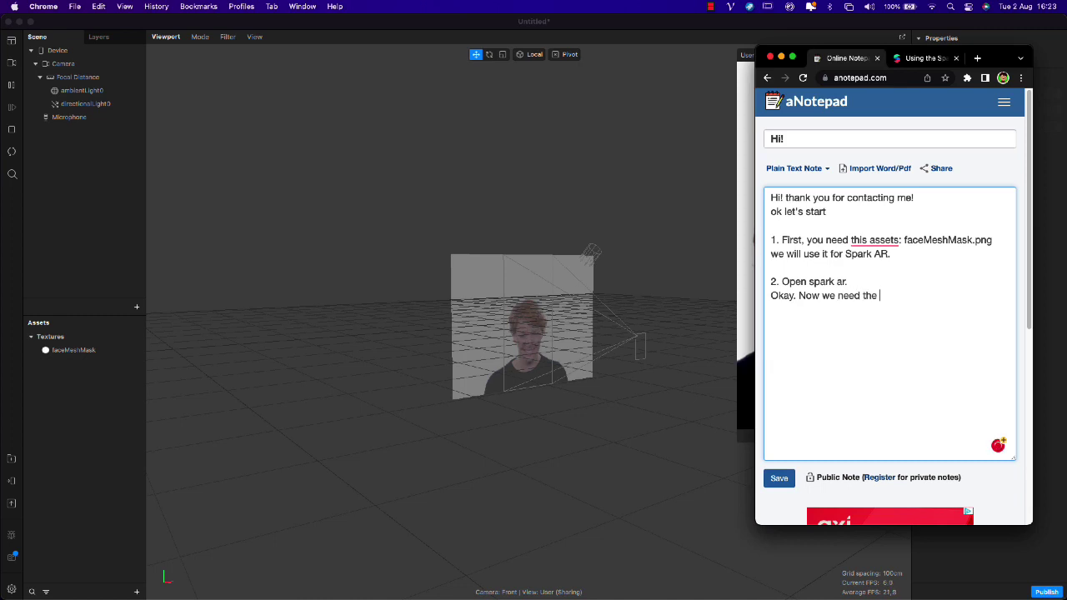
type("Facetrack")
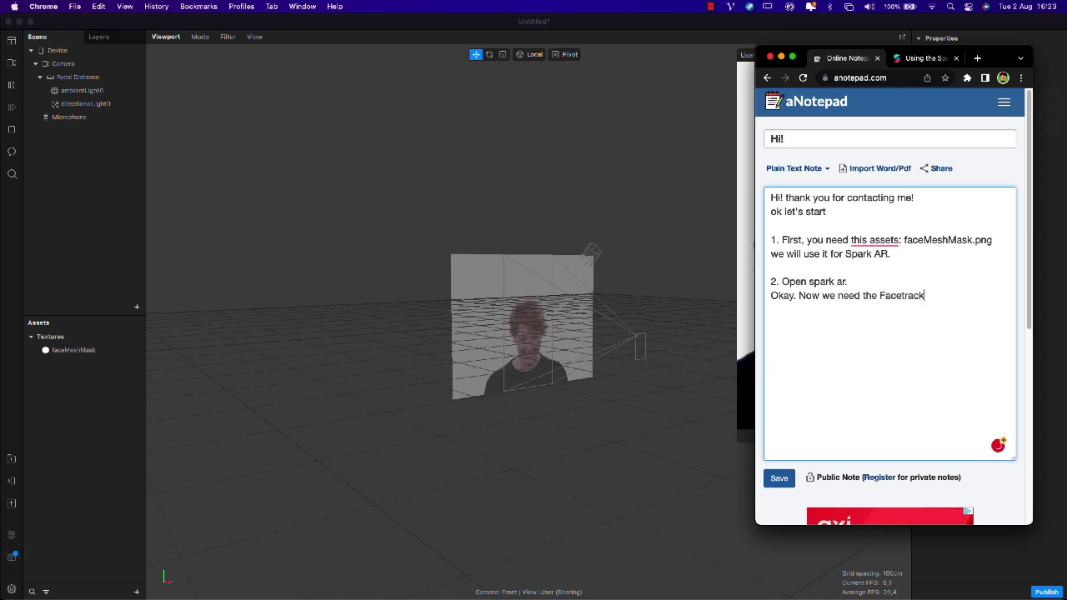
type("er and face mesh")
- In Spark AR Studio, insert a Face Tracker into the scene and add a Face Mesh as its child
left_click(84, 217)
left_click(136, 306)
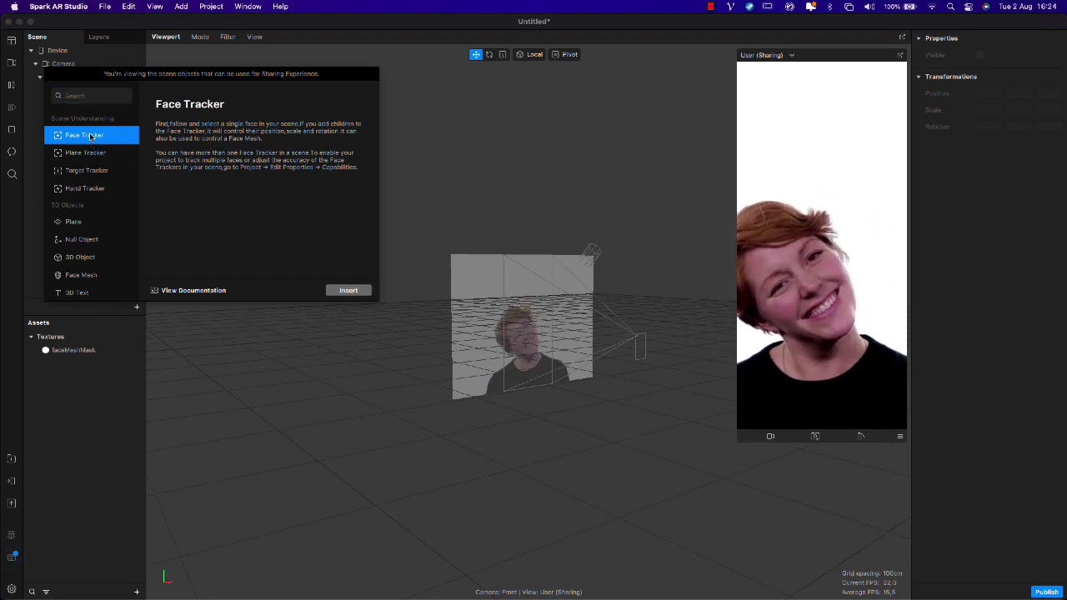
left_click(349, 290)
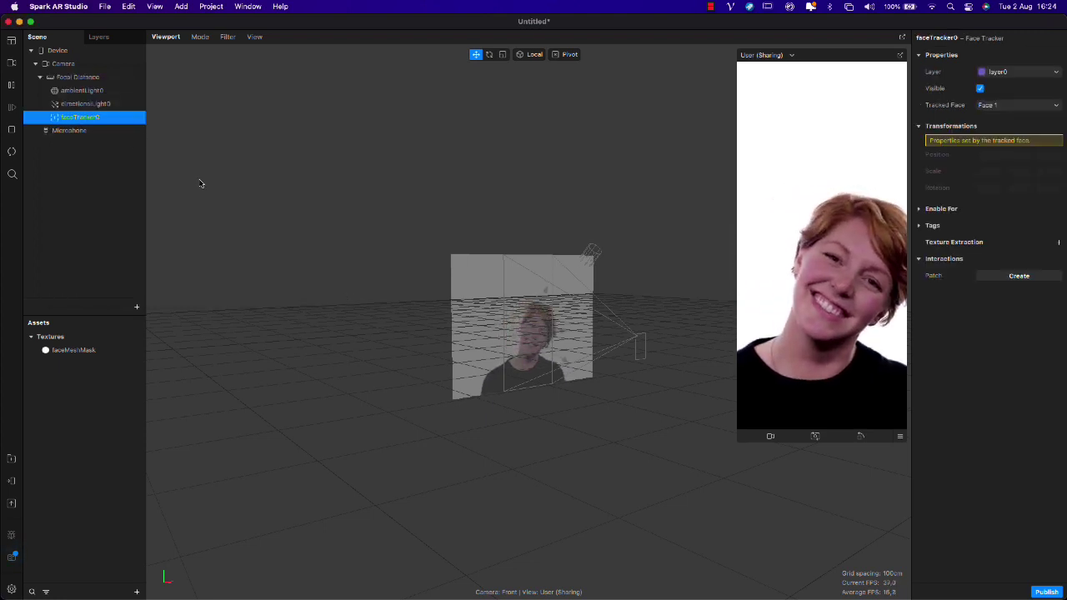
right_click(83, 122)
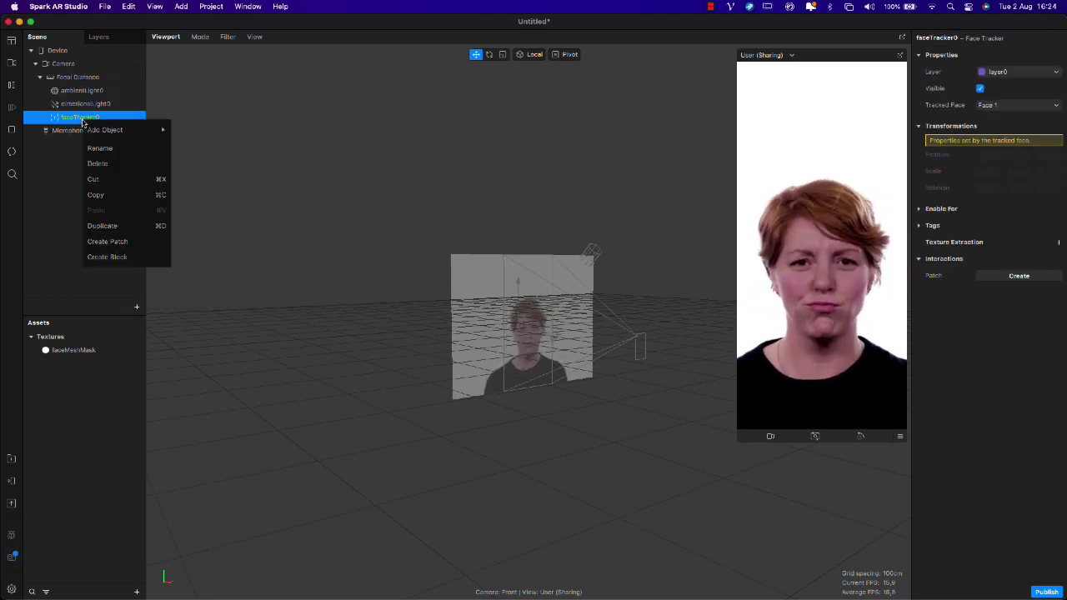
mouse_move(125, 130)
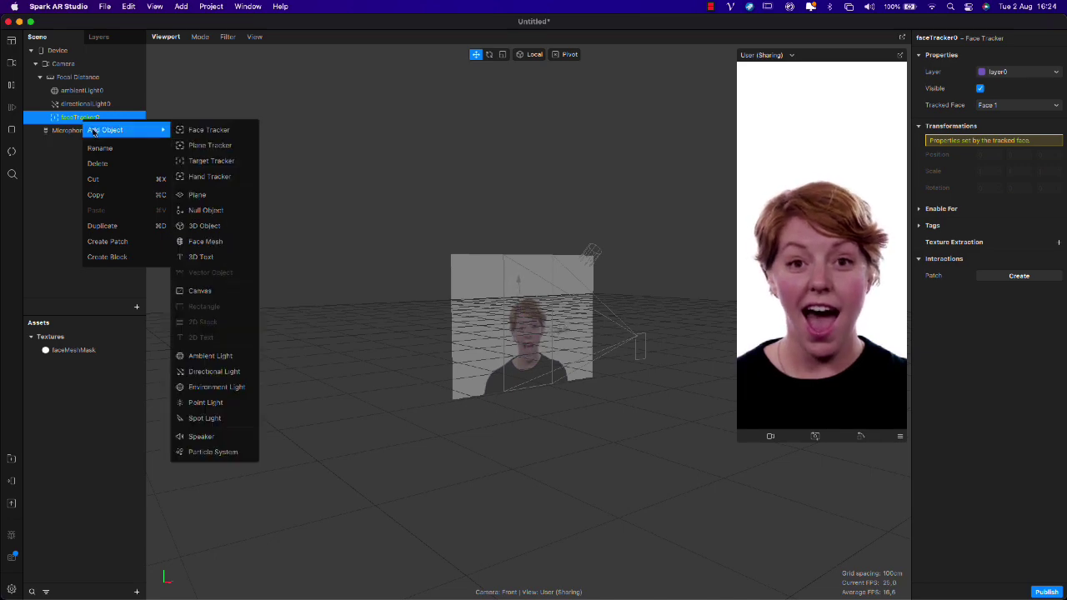
left_click(205, 241)
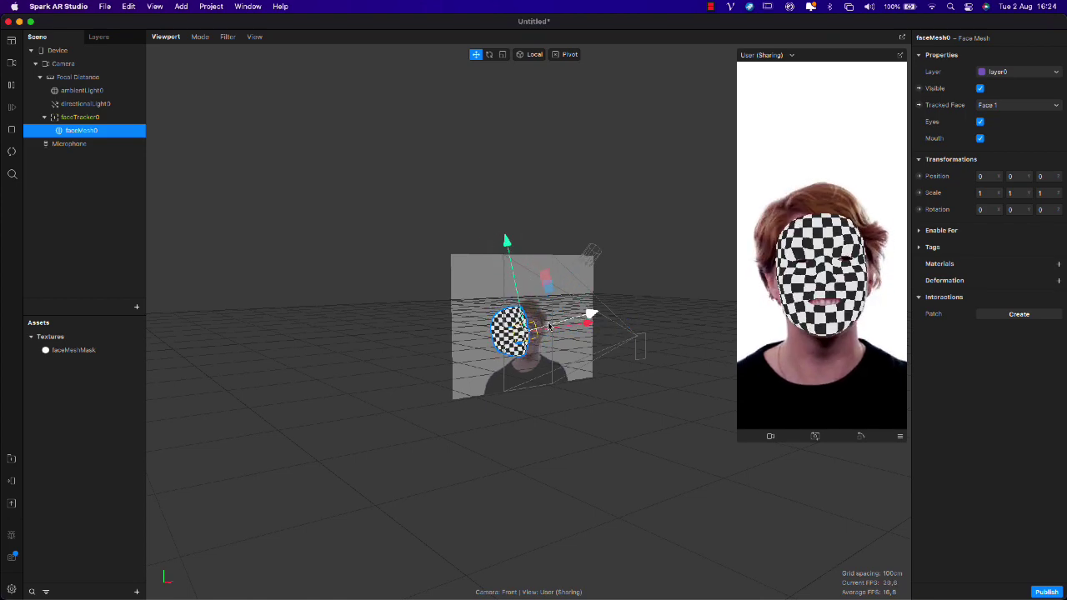
- Switch to the online notepad and add the line "Now add the material for facemesh" below the face tracker and face mesh instruction
key("super+Tab")
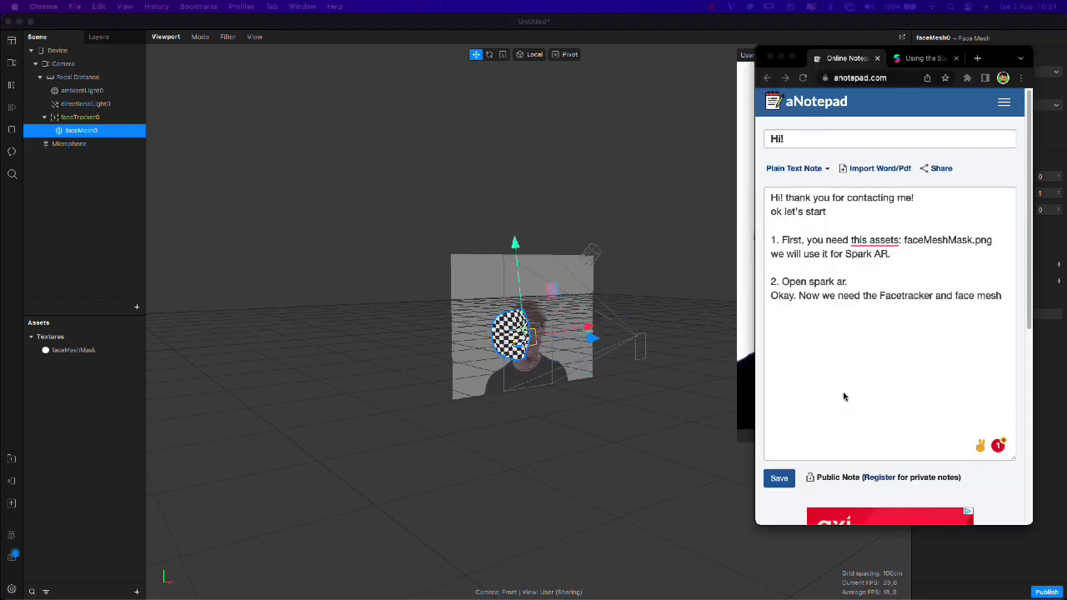
left_click(1005, 297)
key("Return")
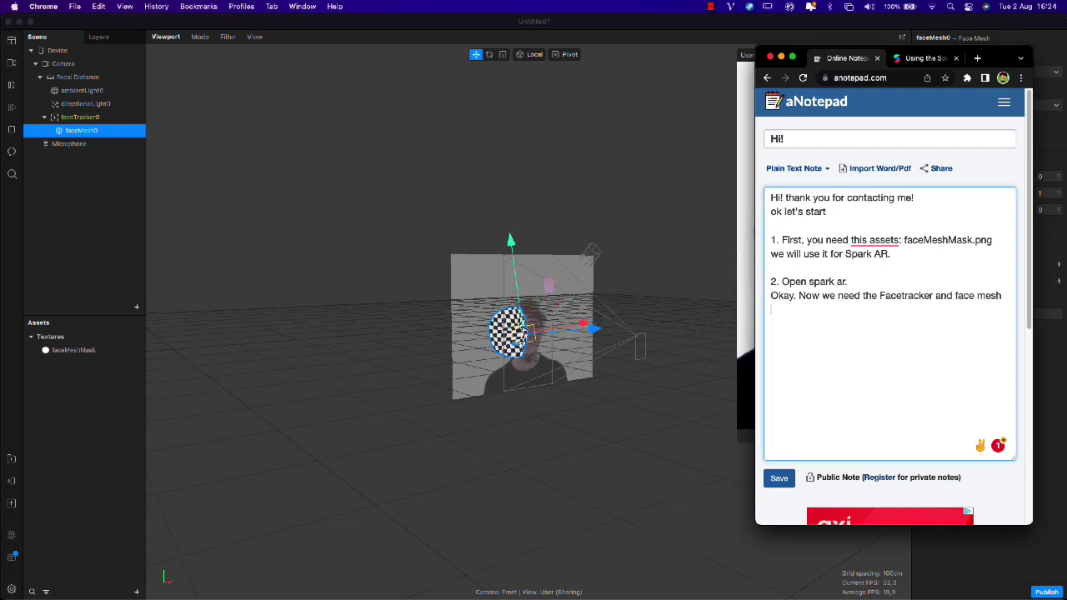
type("Now add")
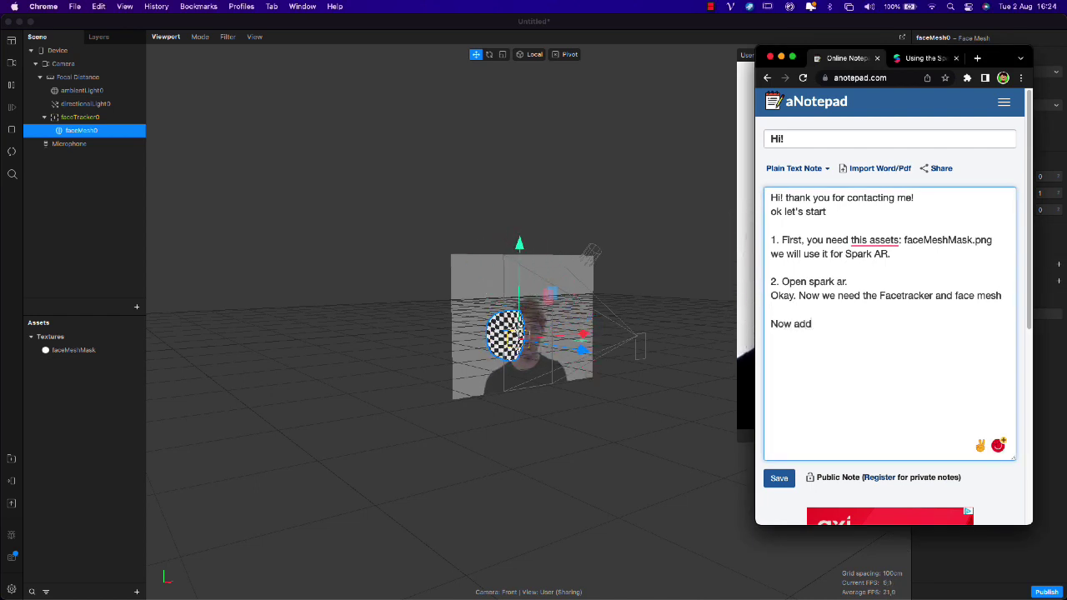
type(" the materia")
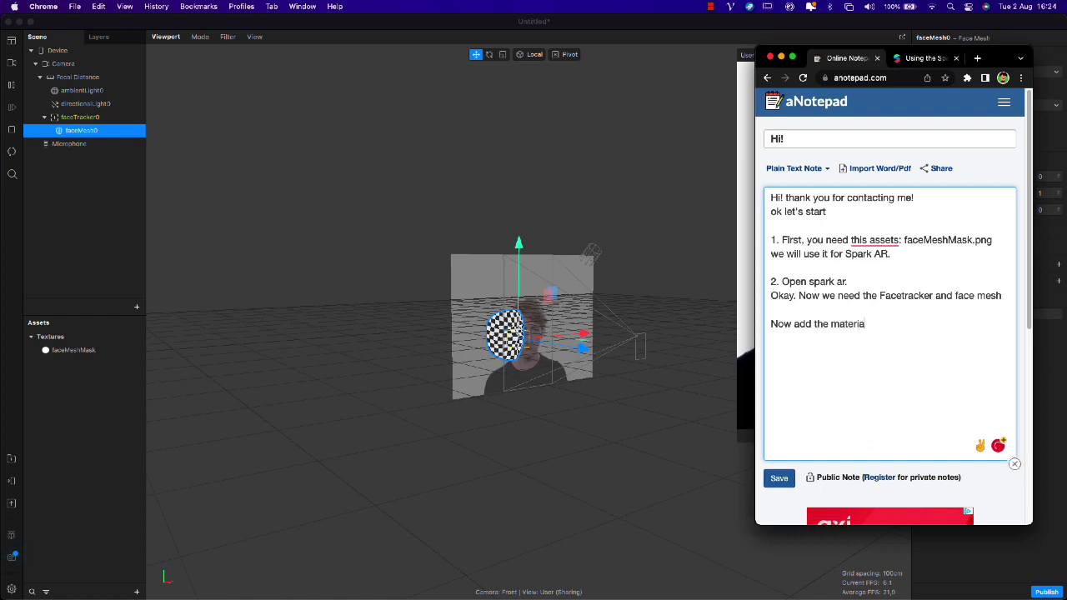
type("l for Fa")
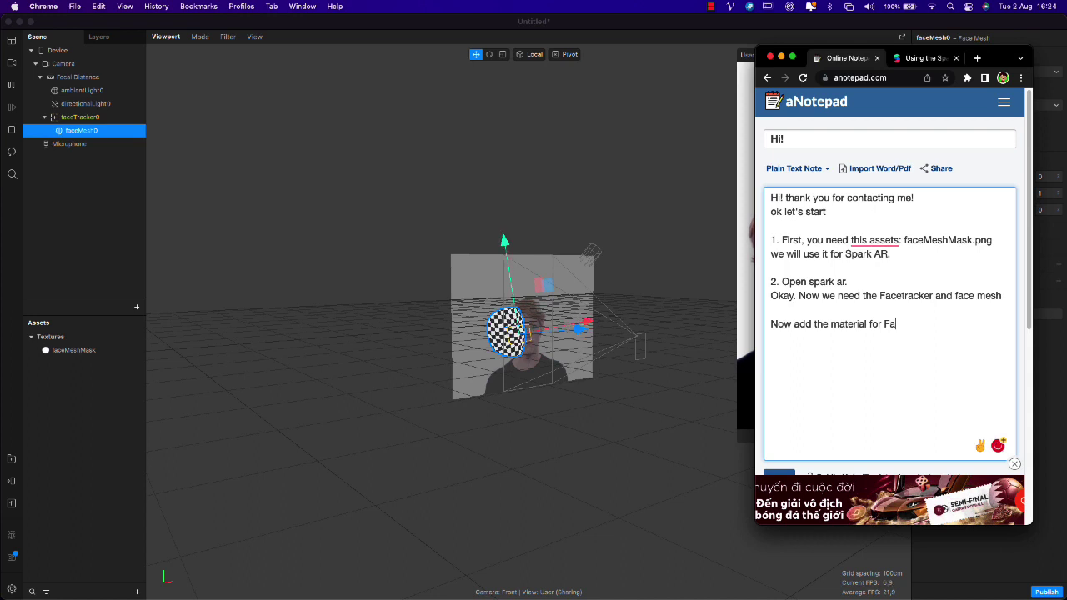
key("BackSpace")
key("BackSpace")
key("BackSpace")
key("BackSpace")
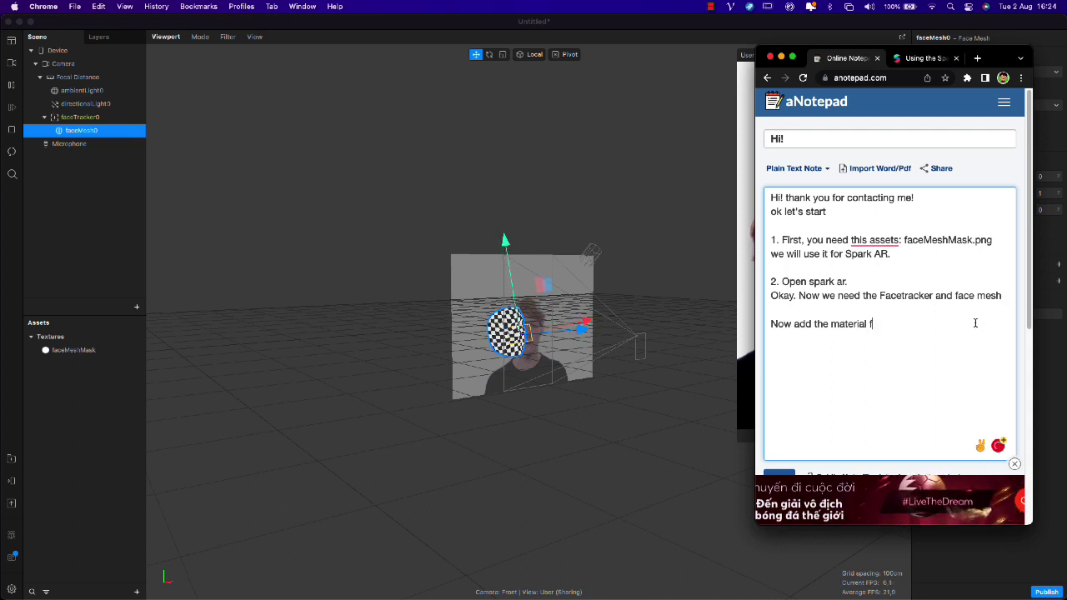
type("acemesh")
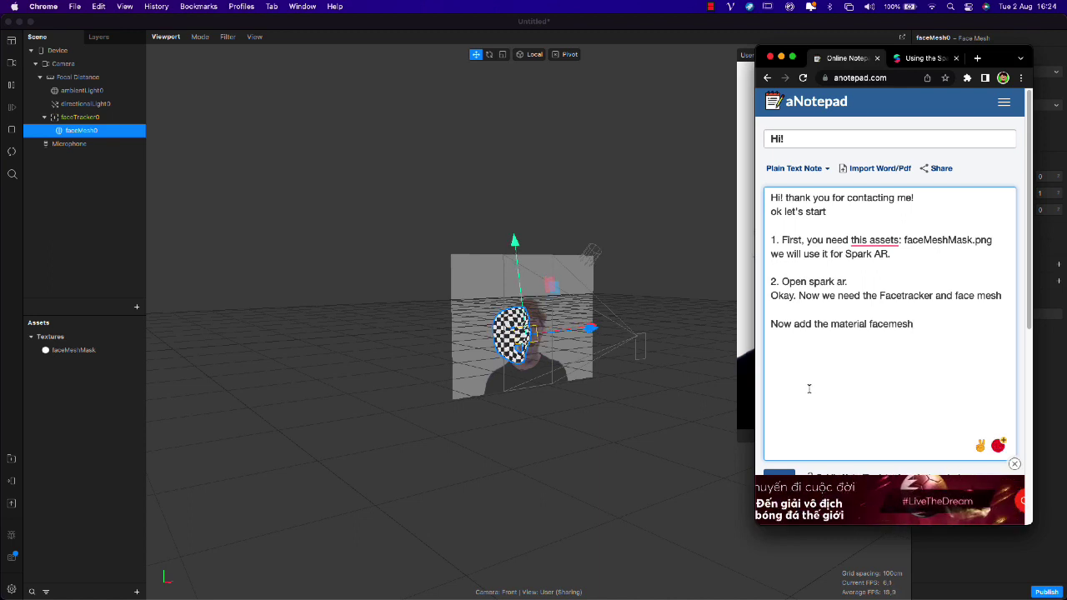
left_click(871, 324)
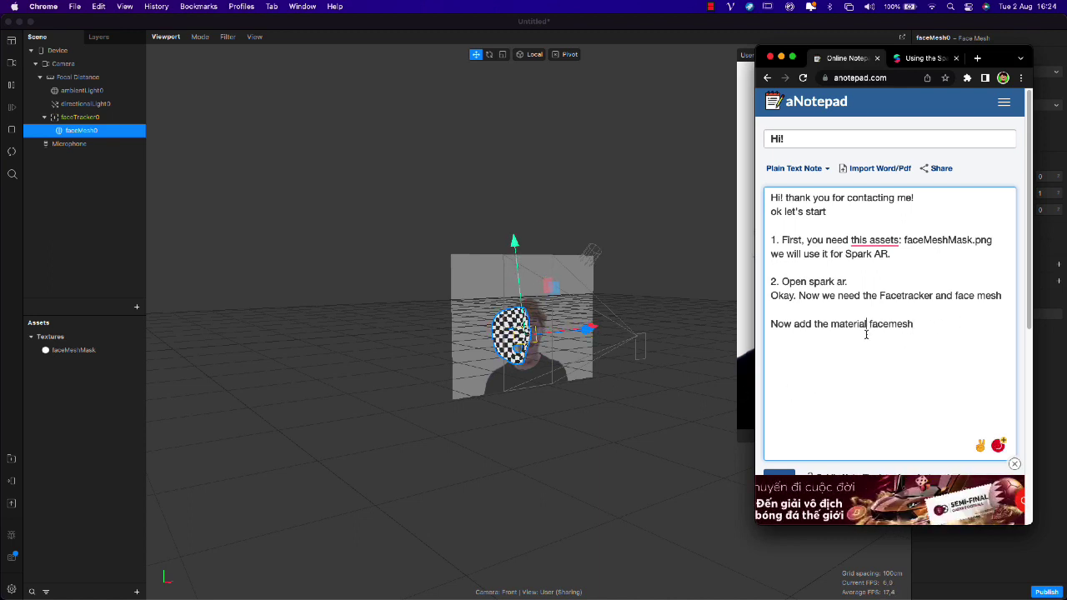
type("f or f")
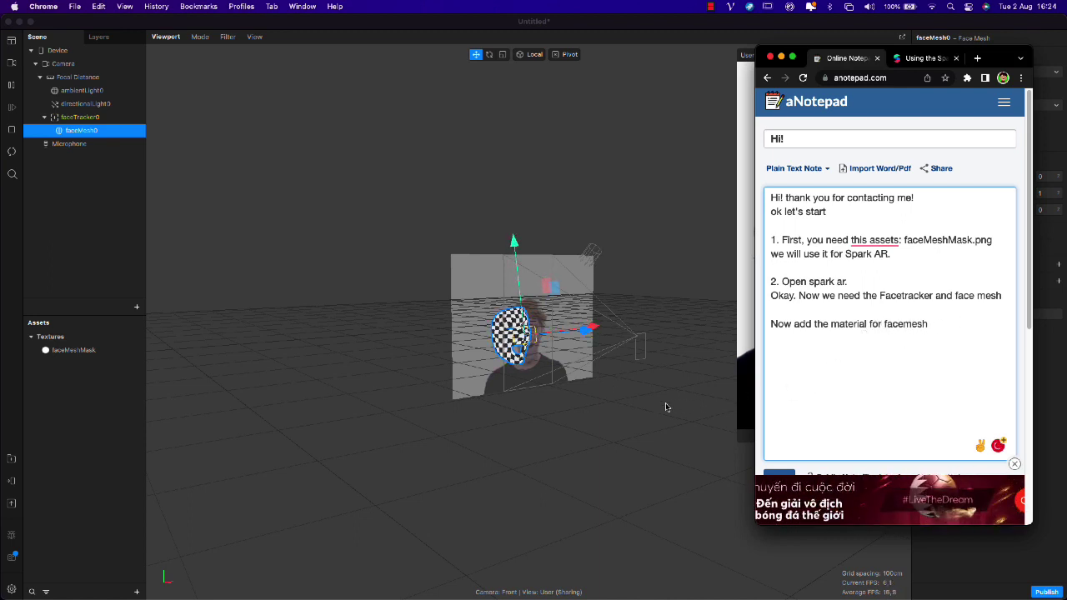
- Switch to Spark AR Studio and add a new material to the face mesh
left_click(653, 408)
left_click(81, 131)
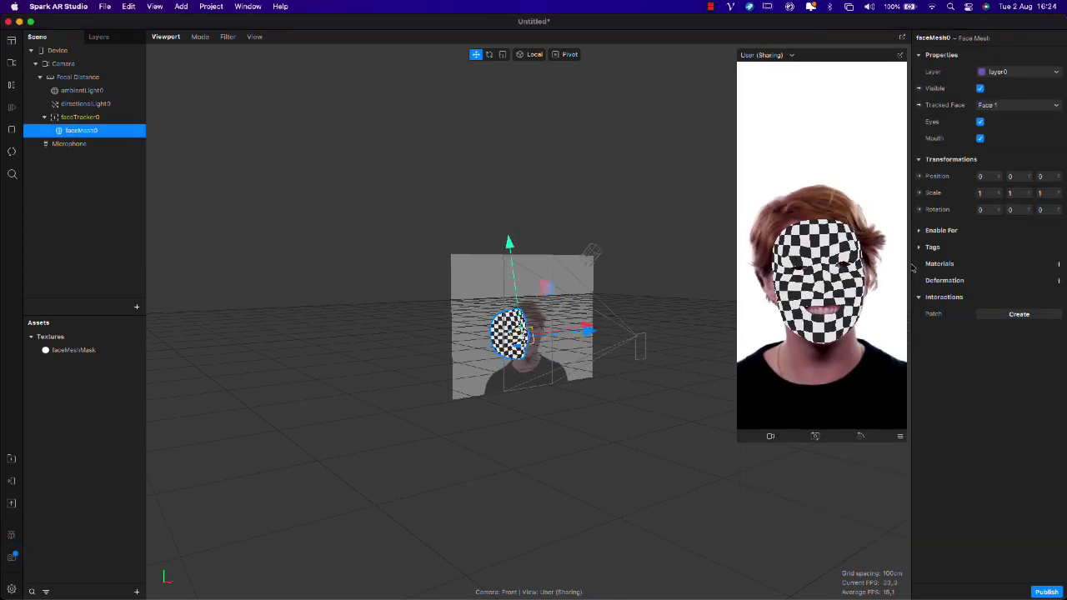
left_click(1059, 263)
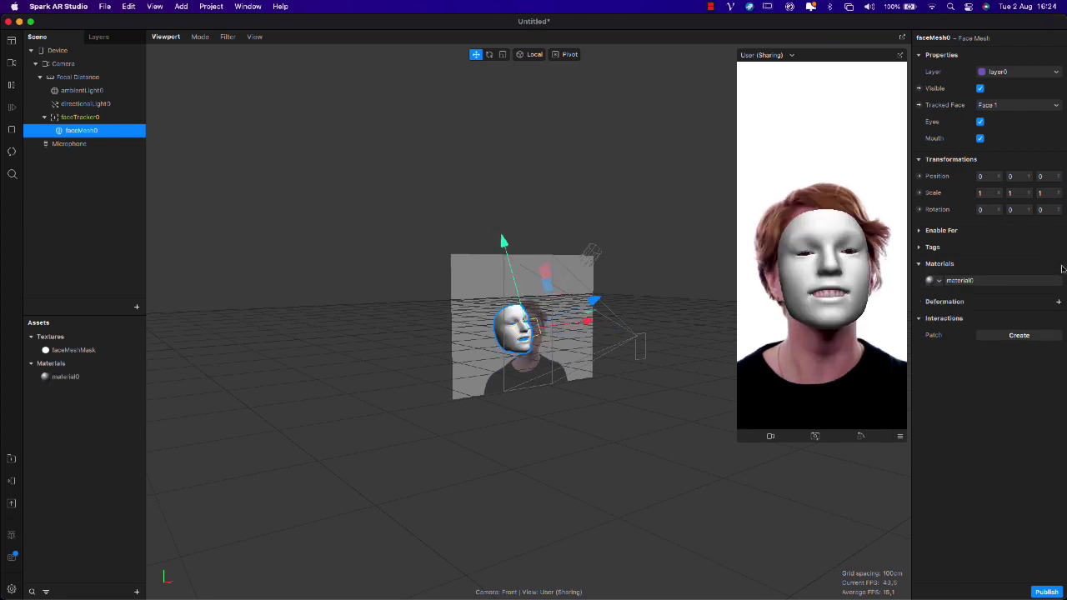
- Rename the face mesh's new material as Face and enable its Alpha option
left_click(58, 379)
double_click(58, 378)
type("face")
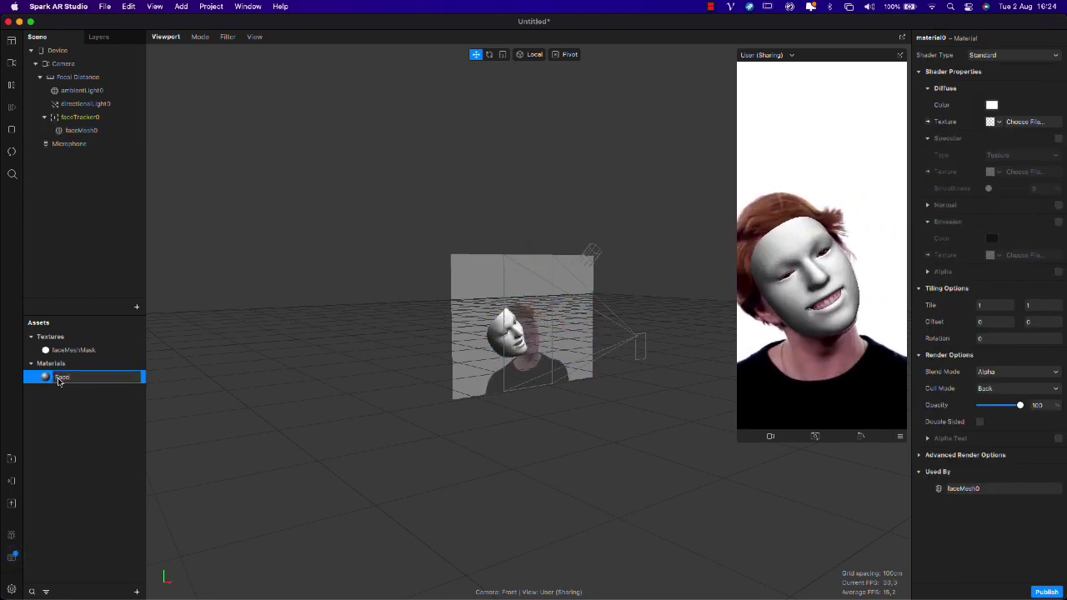
key("Return")
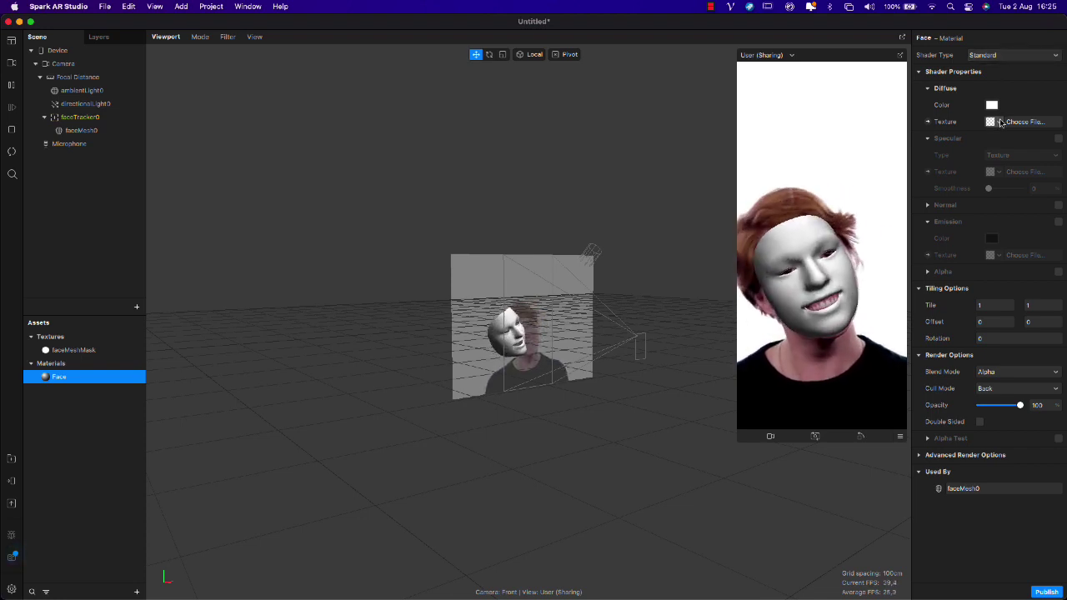
left_click(1058, 273)
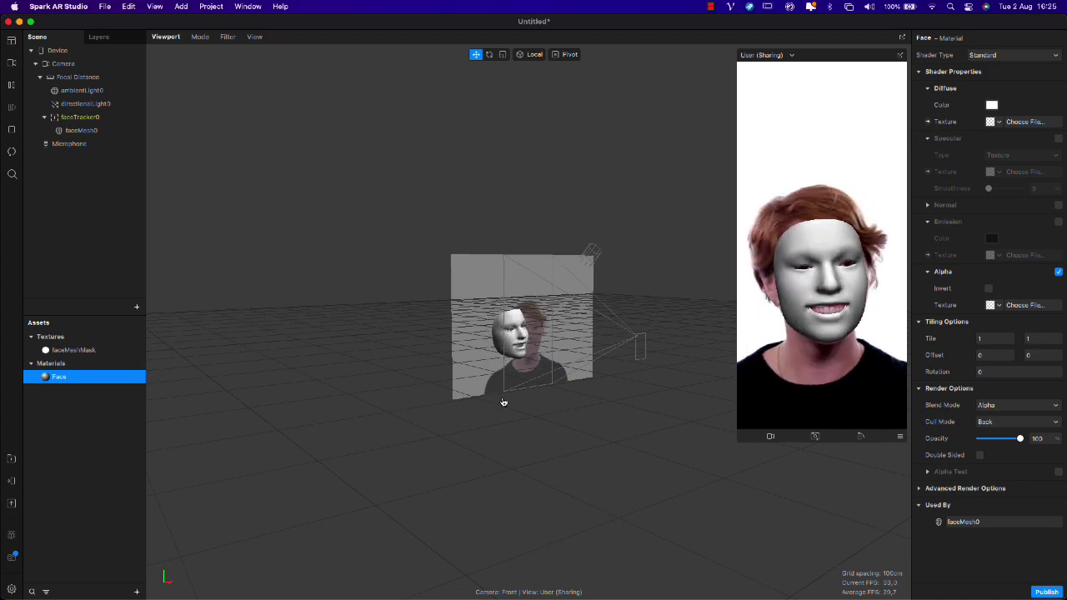
- Move the online notepad over Spark AR's viewport and add "We will turn on the Alpha and use the faceMeshMask we downloaded" to the note
key("super+Tab")
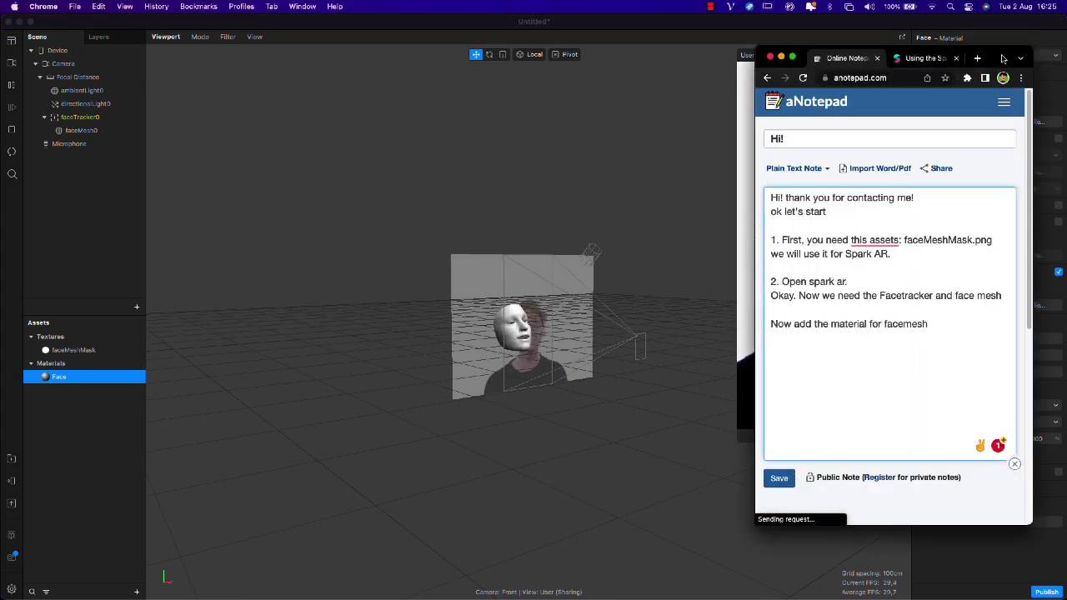
left_click_drag(1003, 57, 665, 44)
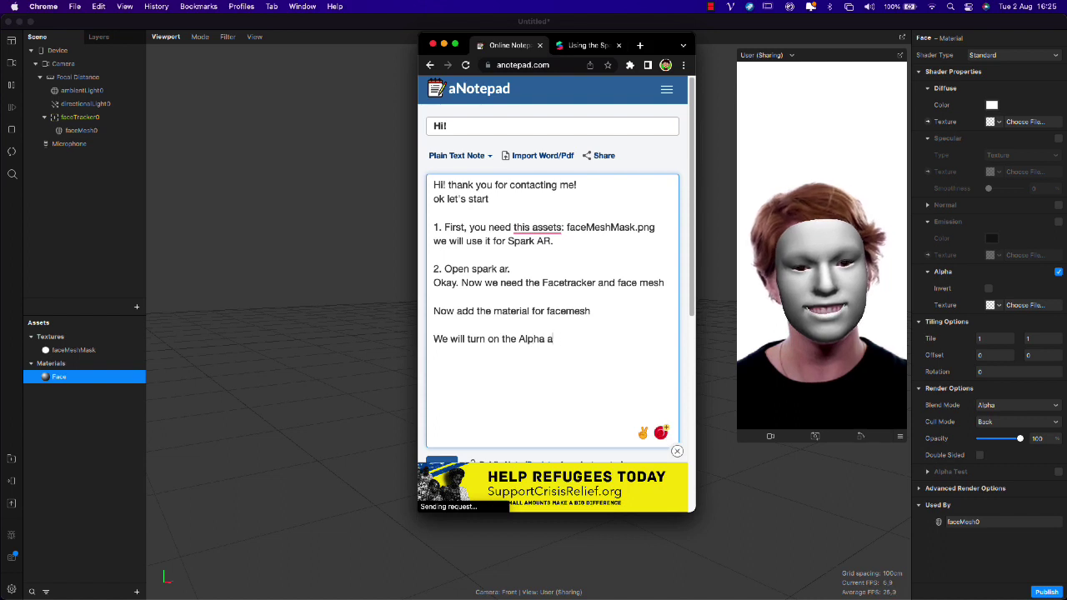
type("nd use the")
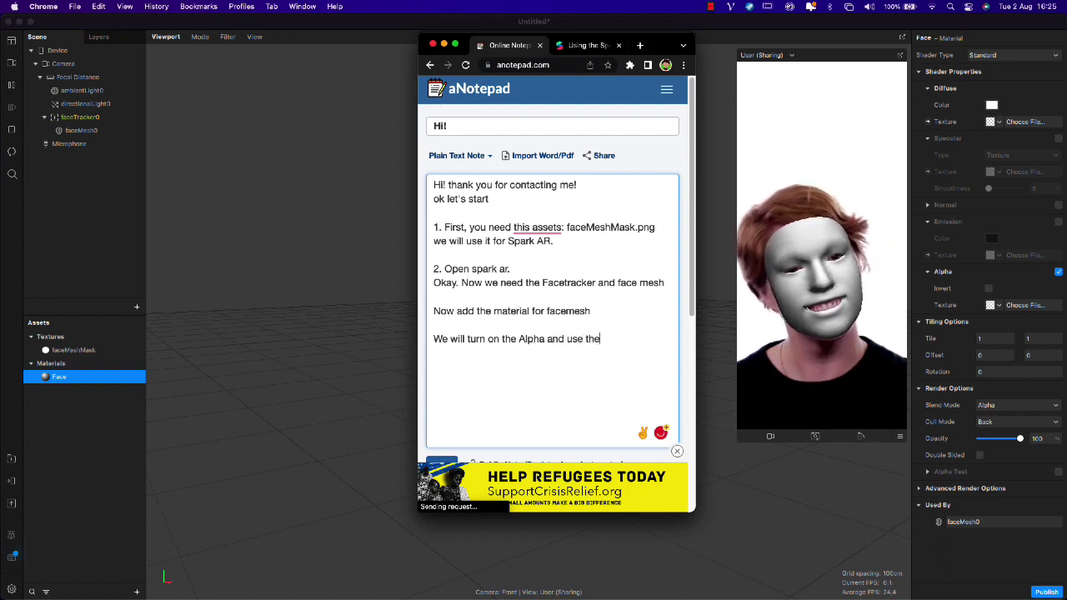
type(" faceMesshMassk")
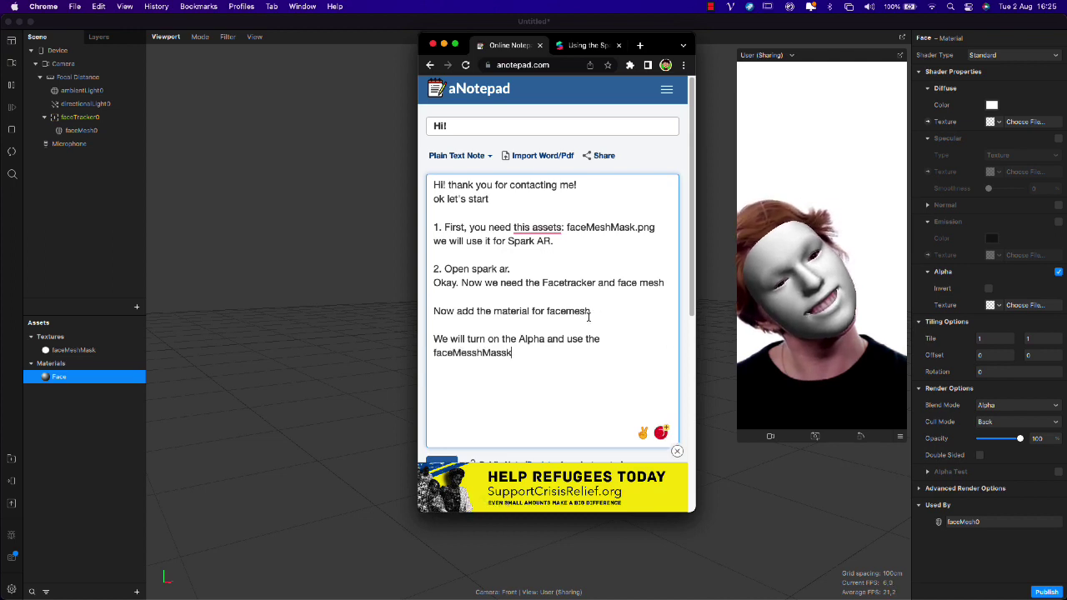
key("BackSpace")
key("BackSpace")
type("k")
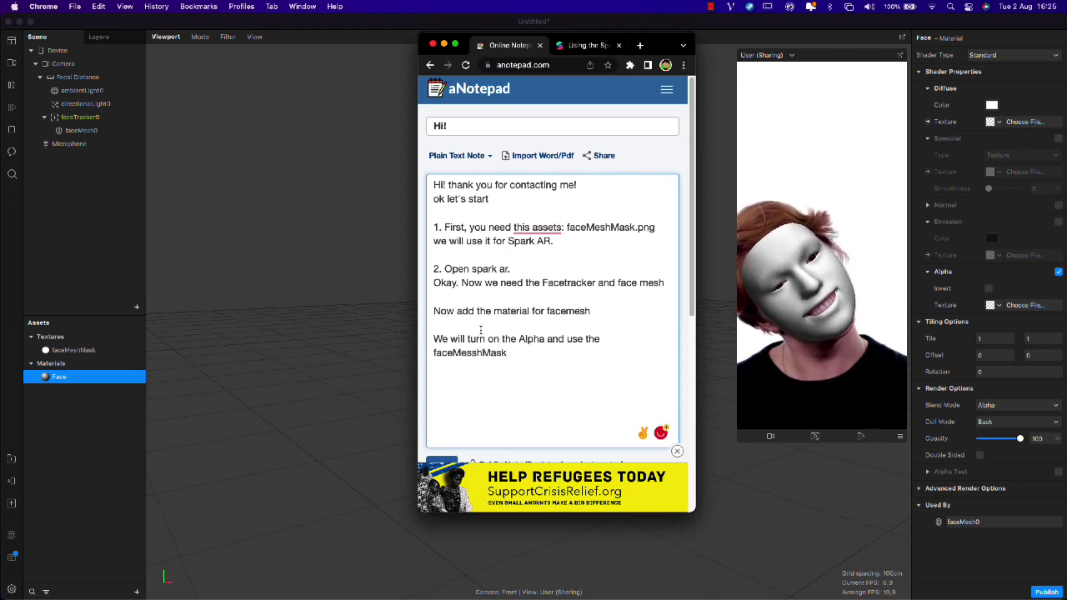
left_click(472, 354)
key("BackSpace")
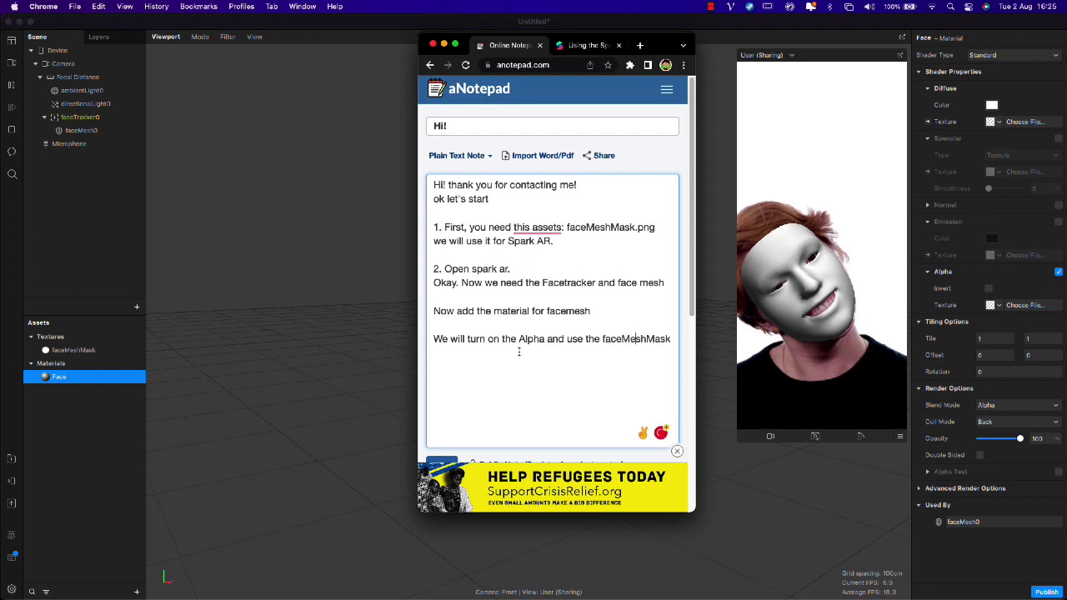
mouse_move(669, 338)
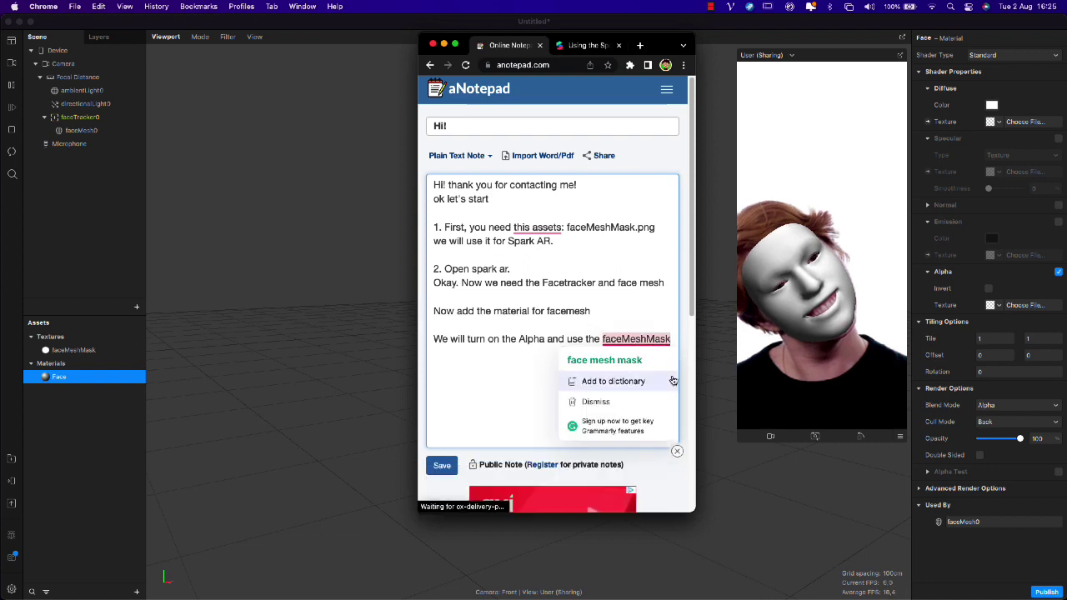
key("Return")
type("we")
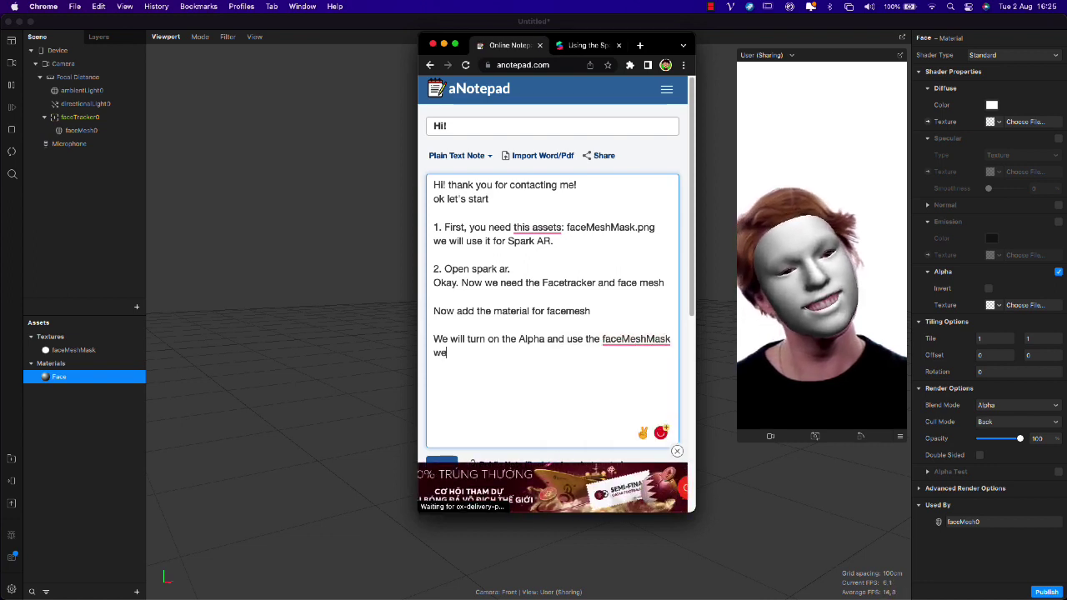
type(" download")
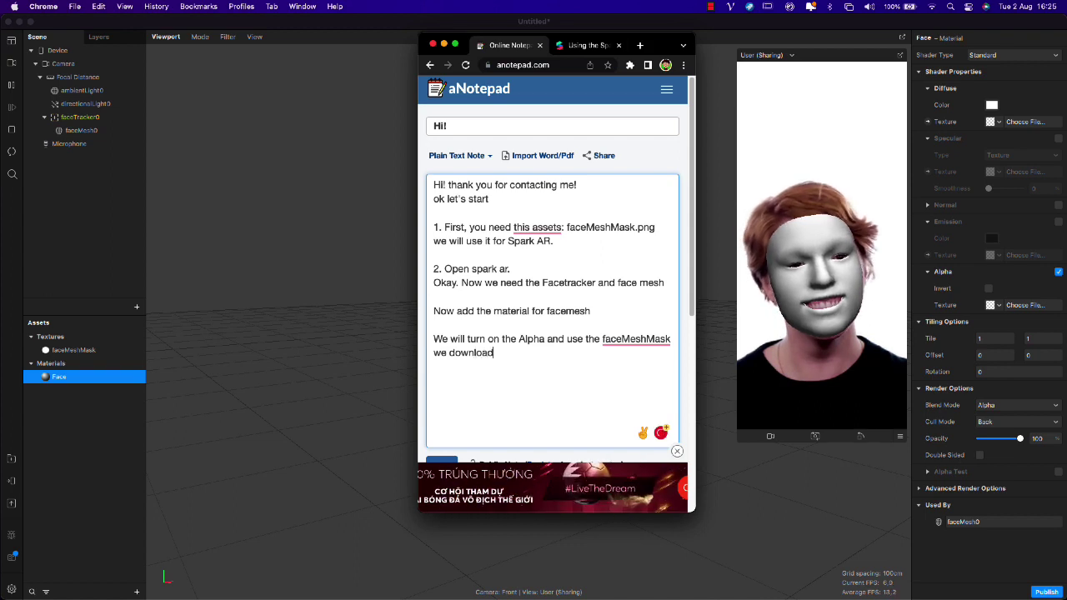
type("ed")
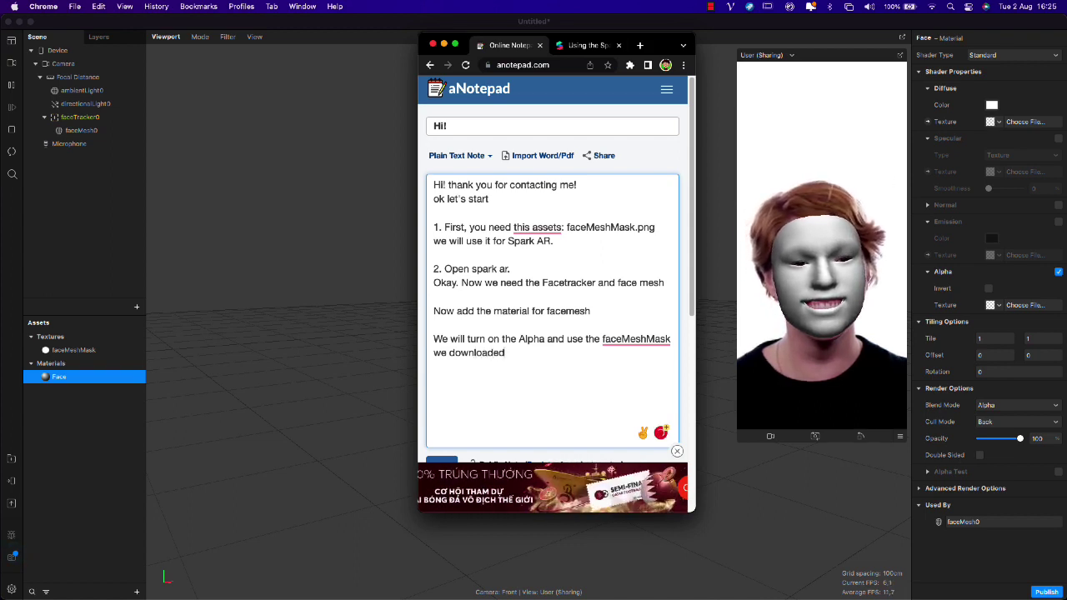
- In Spark AR Studio, assign the faceMeshMask texture to the Face material's Alpha
left_click(1017, 288)
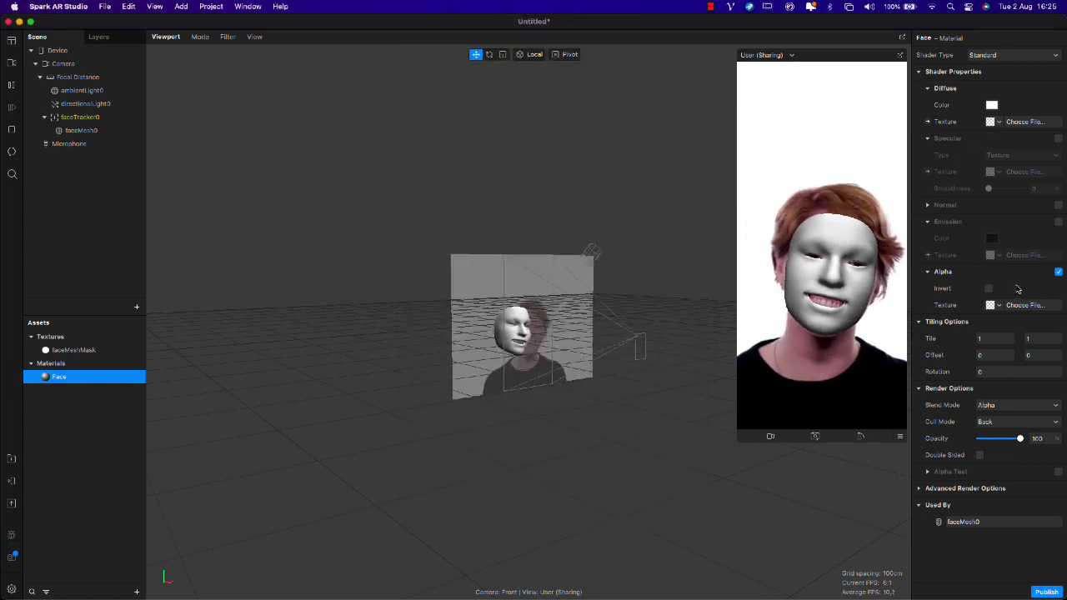
left_click(996, 305)
left_click(1005, 321)
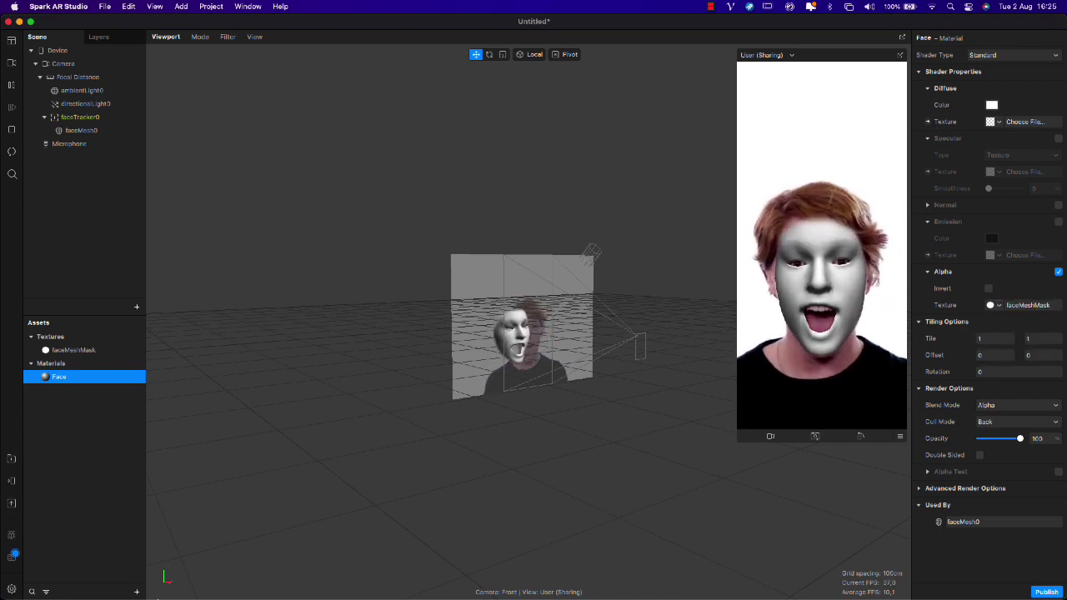
- Return to the online notepad and add the line "It will make the face smooth" below the Alpha instruction
key("super+Tab")
left_click(538, 394)
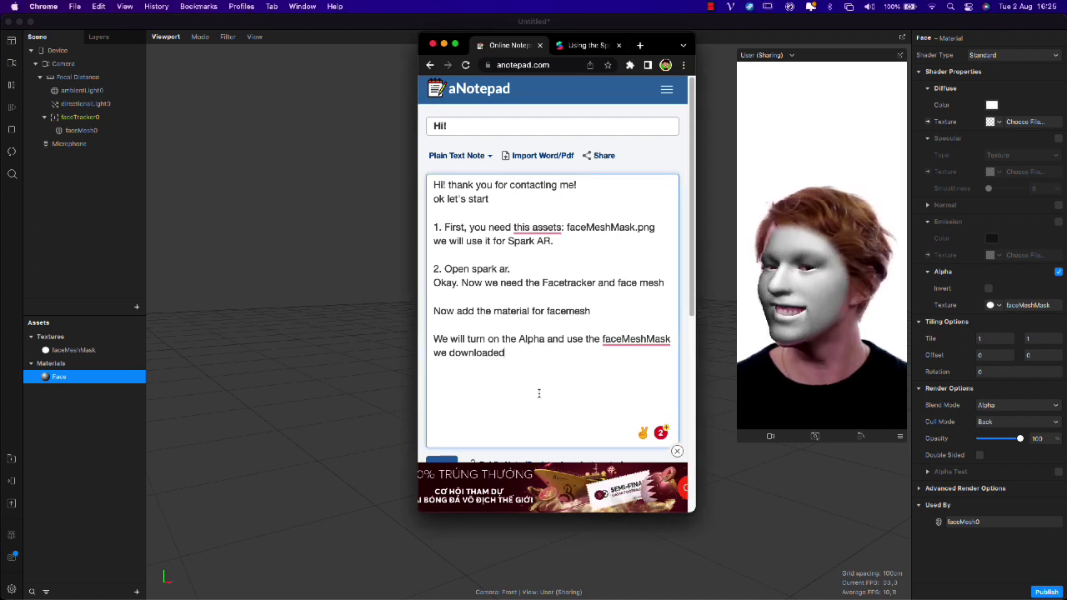
type("It wi")
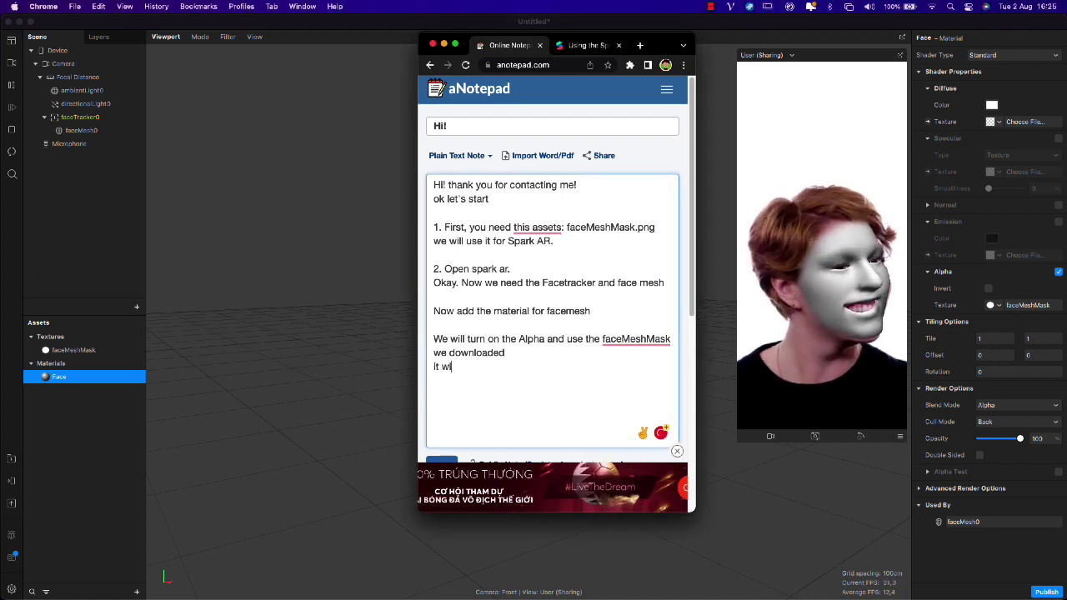
type("ll make the cá")
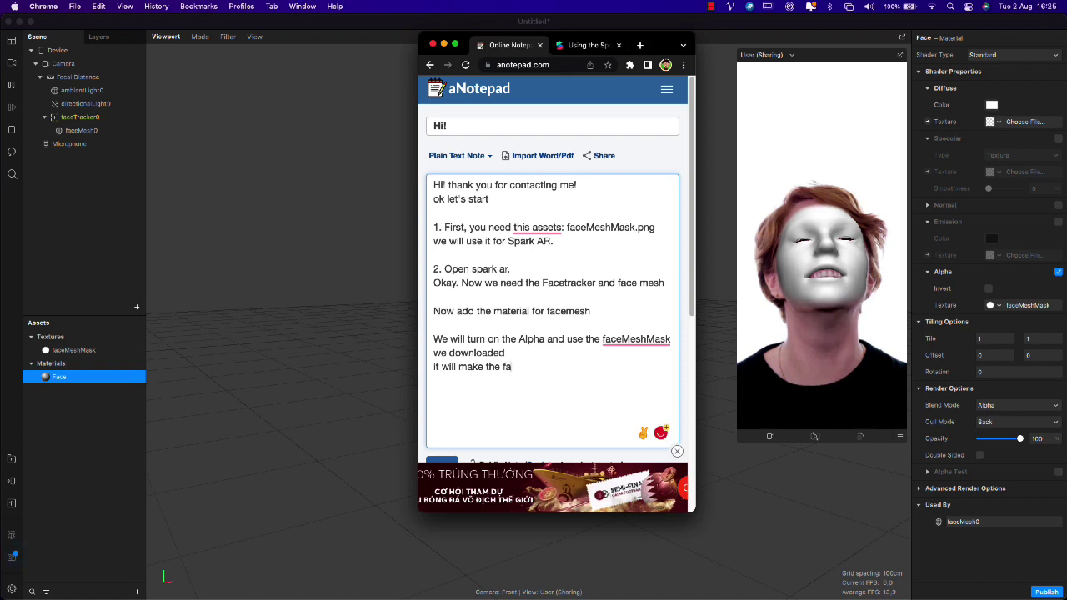
key("BackSpace")
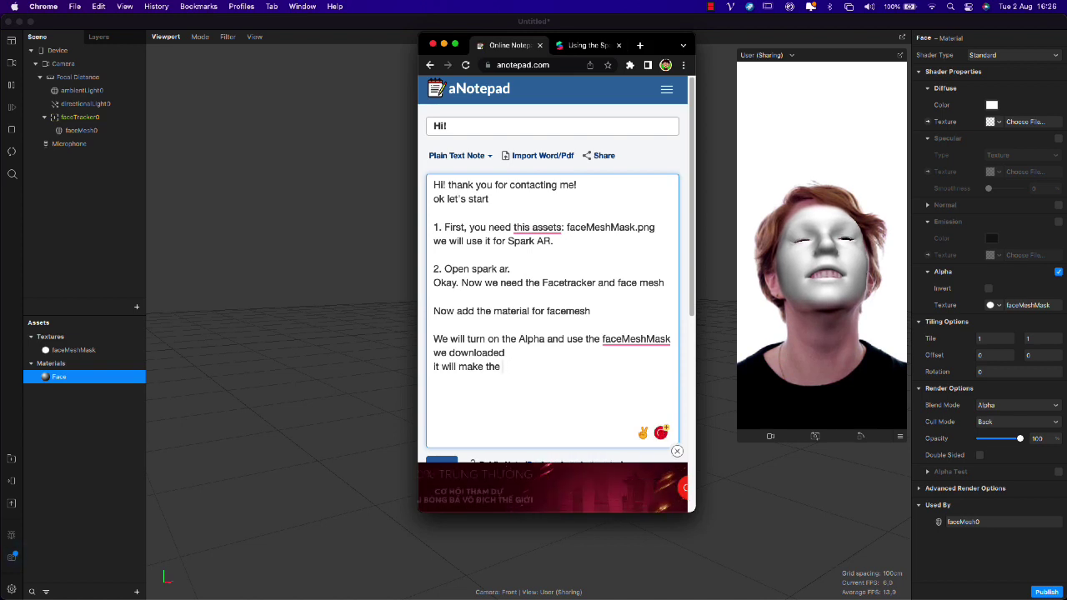
type("o")
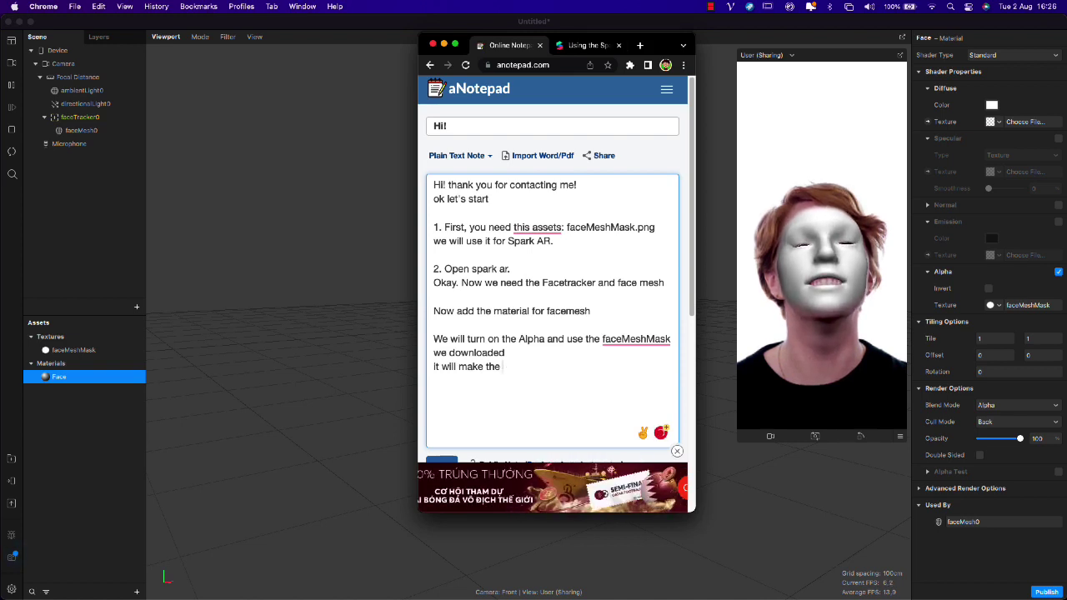
type("face smooth")
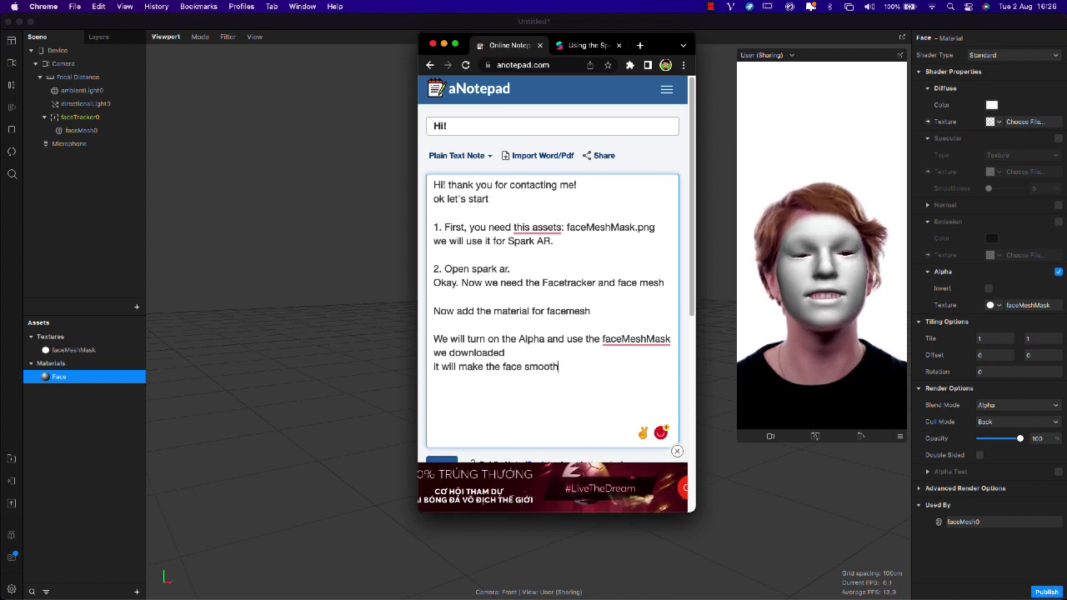
- Check the masked face in Spark AR Studio and add "Now, Important thing is setup the facetracker" as a new paragraph in the online notepad
left_click(781, 371)
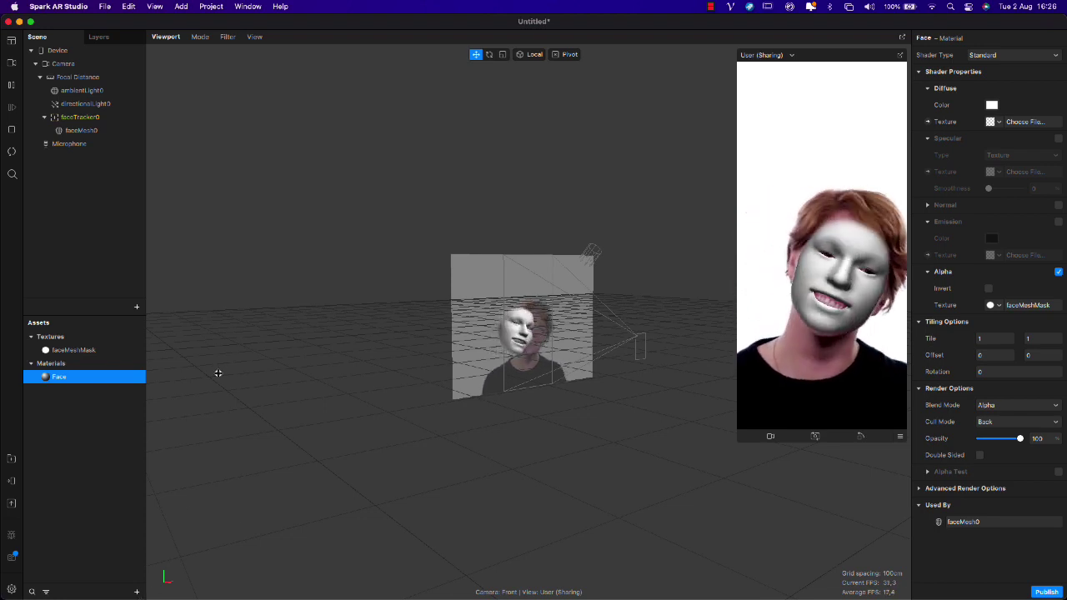
key("super+Tab")
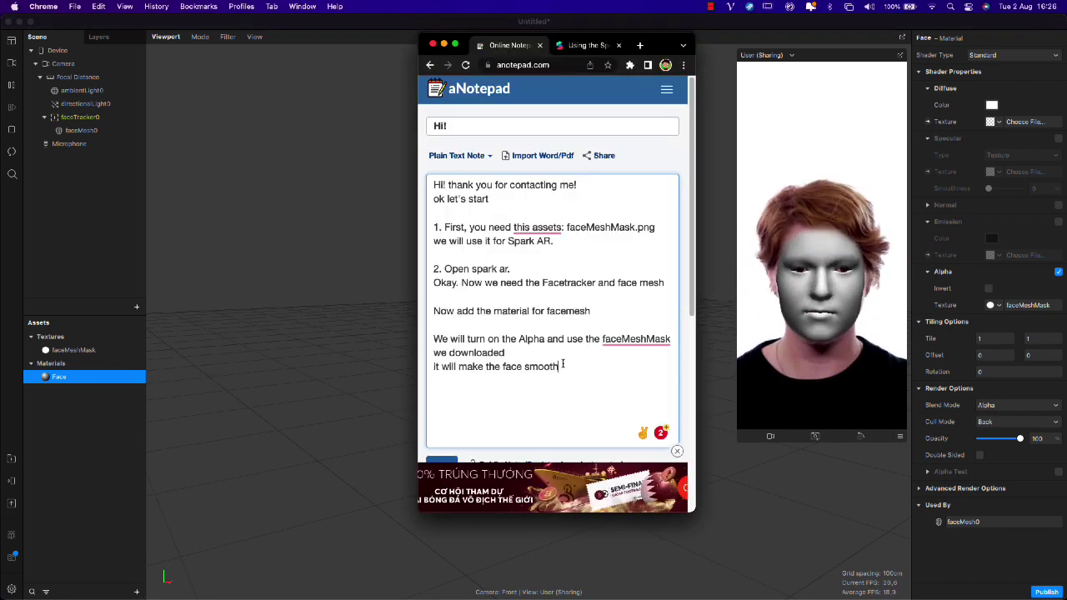
key("Return")
key("Return")
type("Now")
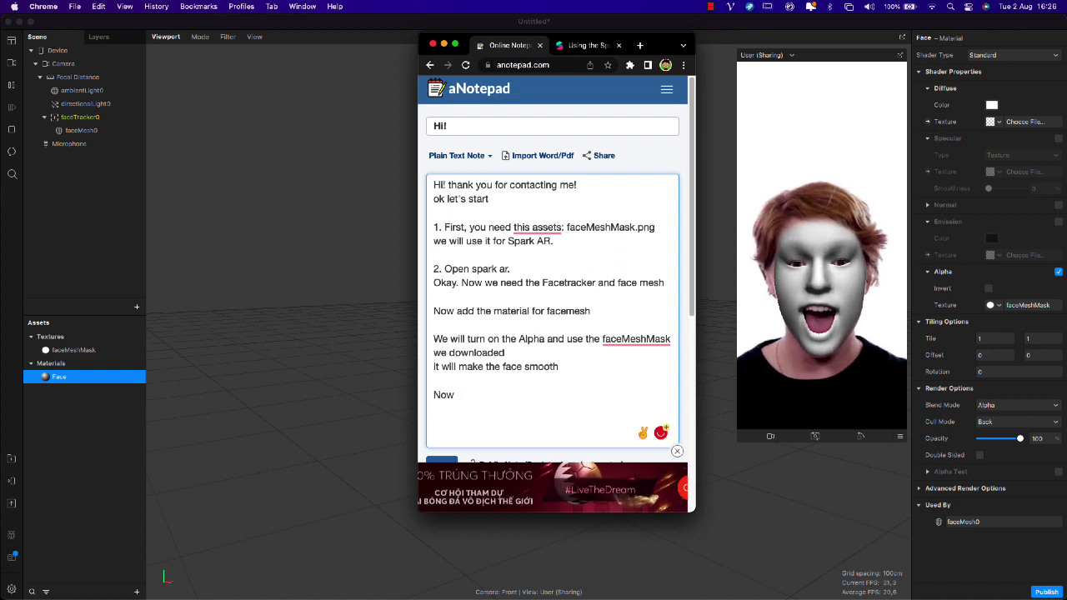
type(", Importa")
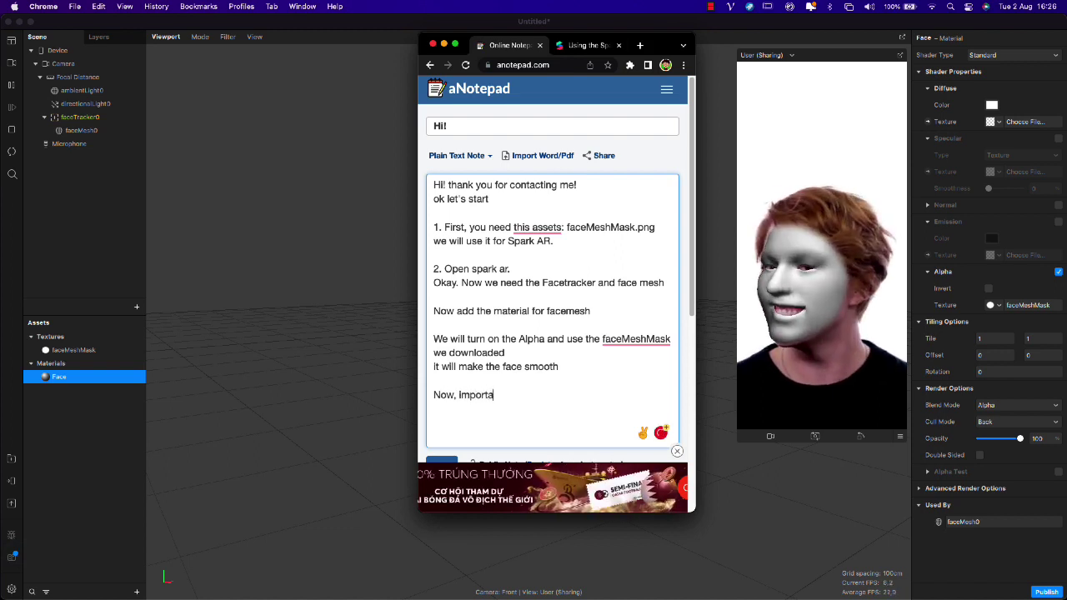
type("nt thing ")
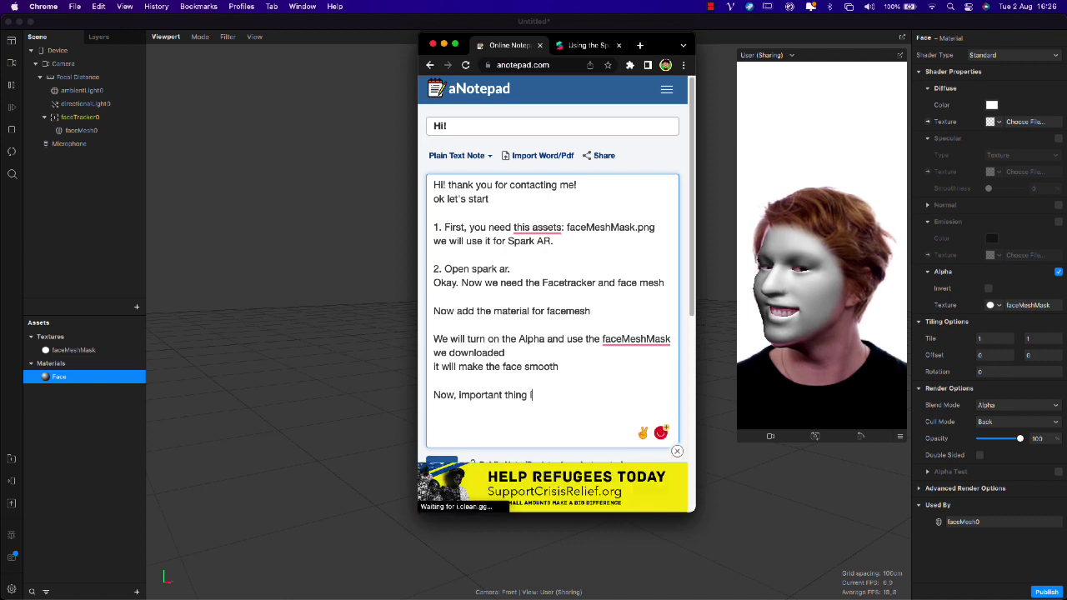
type("is setup the")
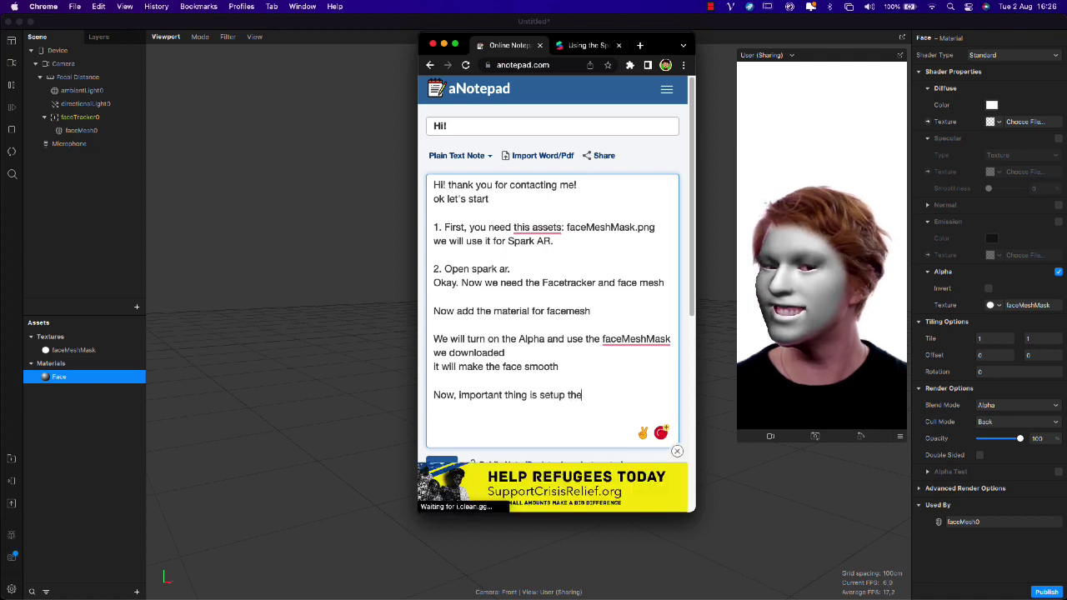
type(" facetracker")
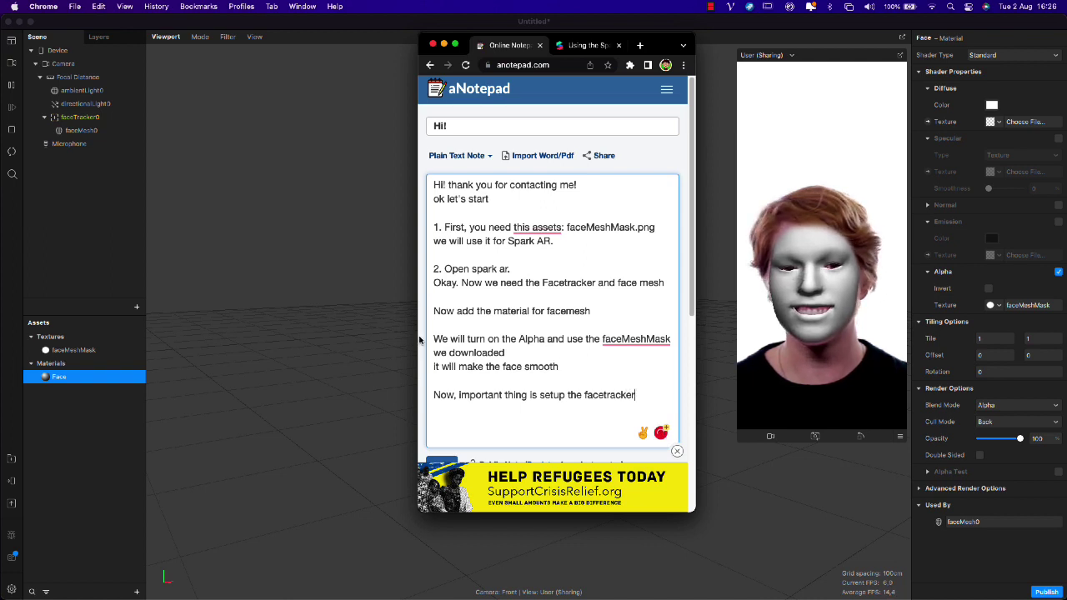
- In Spark AR Studio, add a texture extraction to the face tracker
left_click(420, 340)
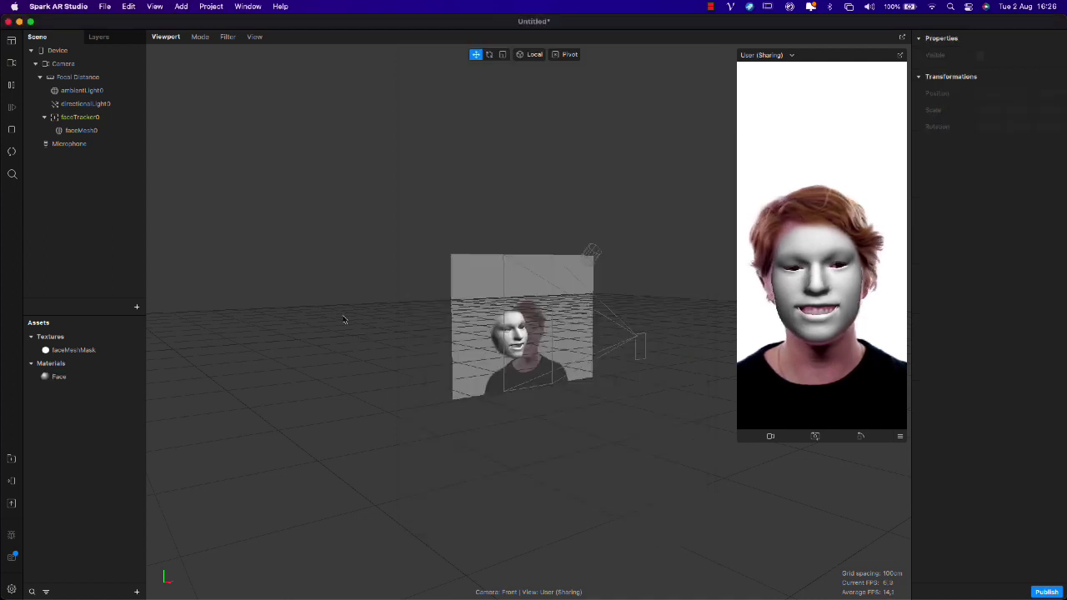
left_click(75, 118)
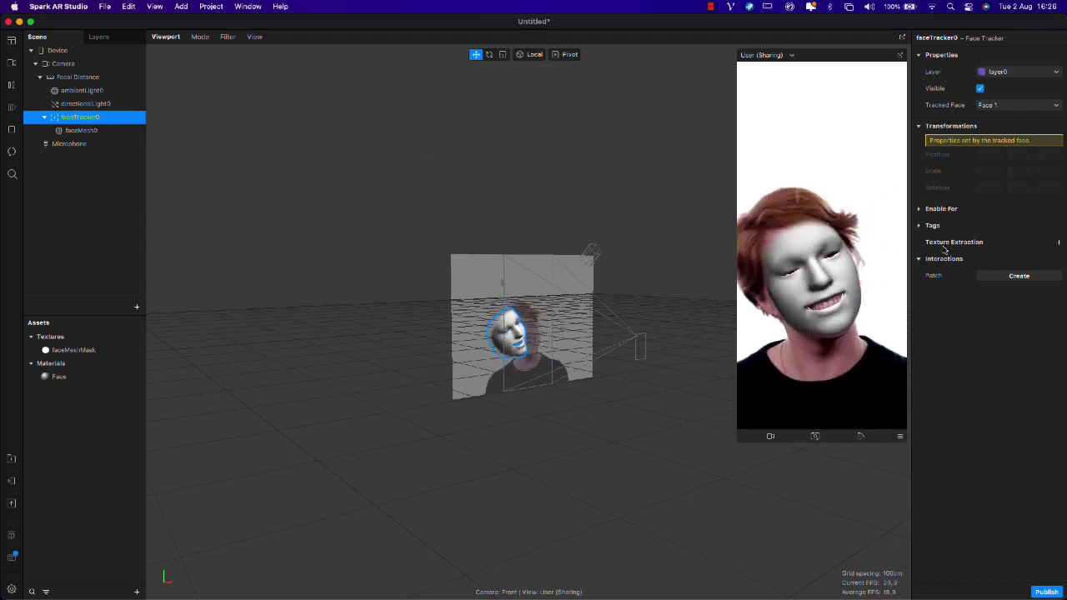
left_click(1058, 241)
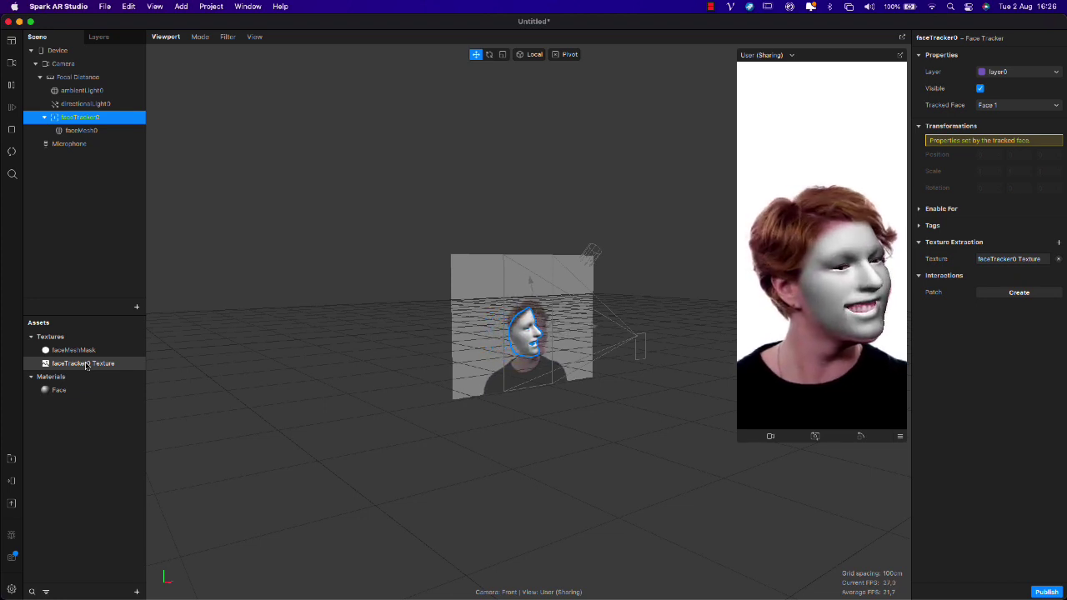
- Assign the faceTracker0 Texture as the Face material's diffuse texture
left_click(100, 133)
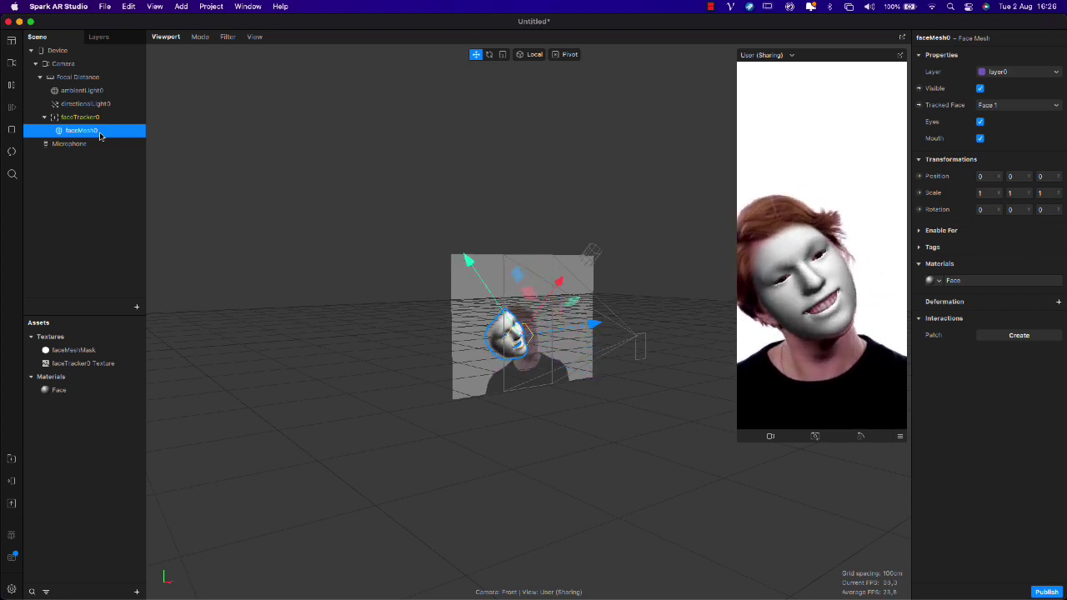
left_click(58, 390)
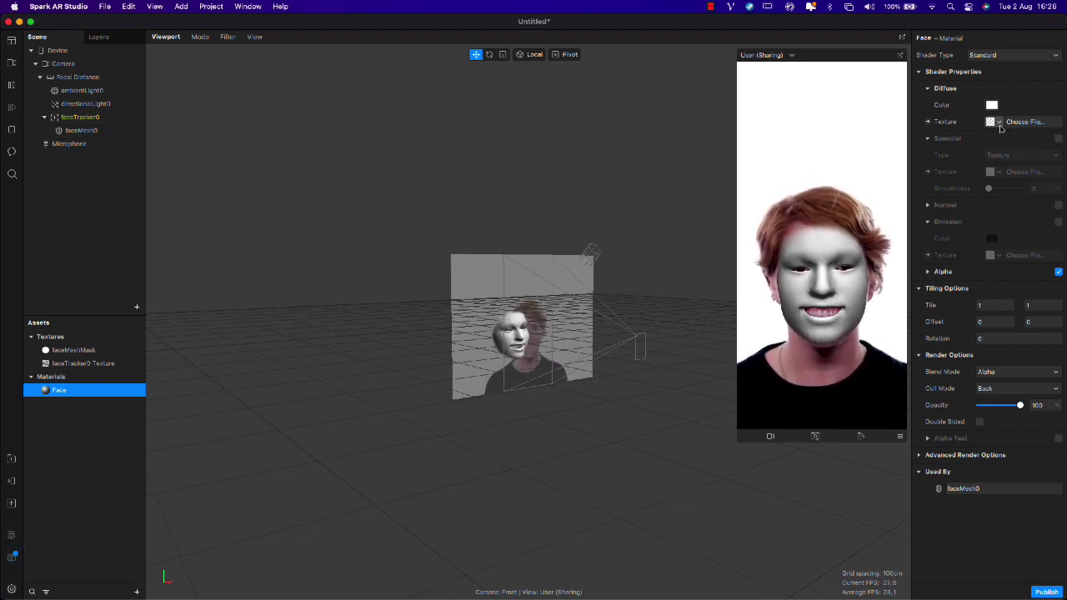
left_click(999, 123)
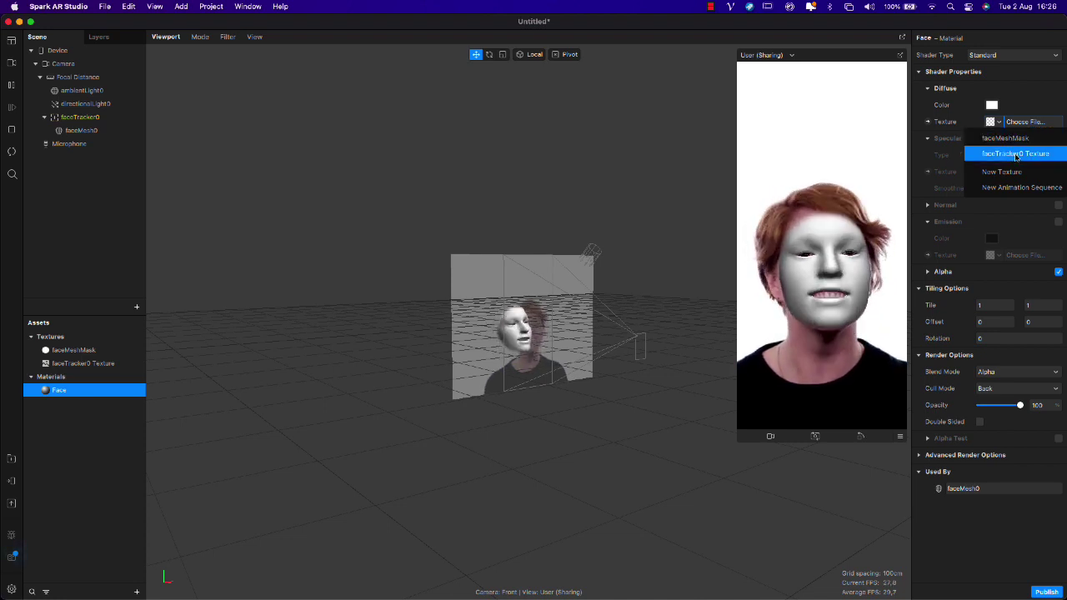
left_click(1015, 155)
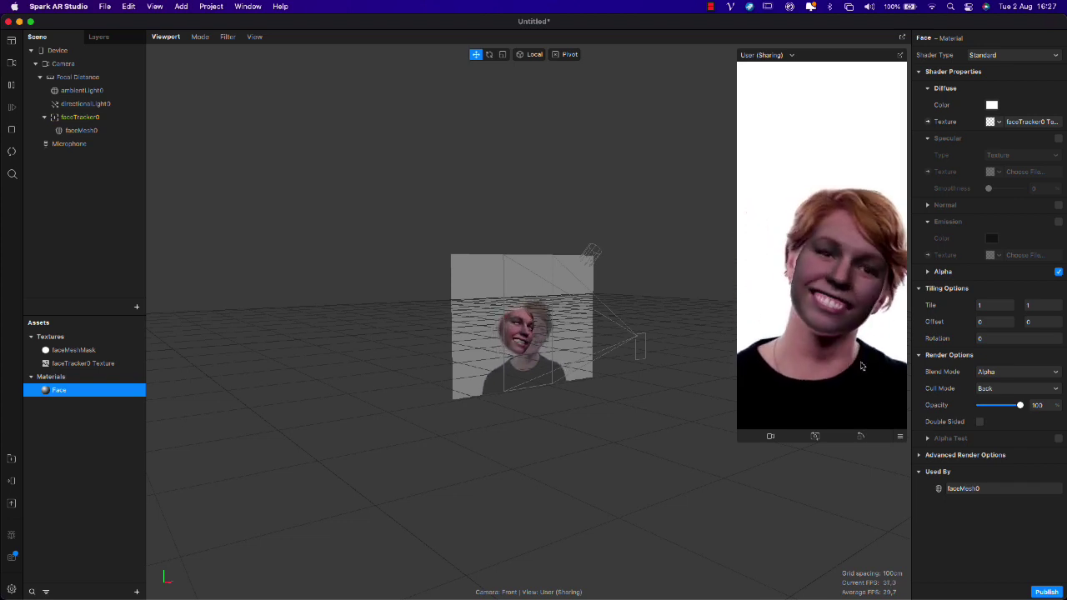
- Return to the online notepad and add the line "okay, now we need the blend mode and opacity" below the facetracker instruction
key("super+Tab")
left_click(637, 394)
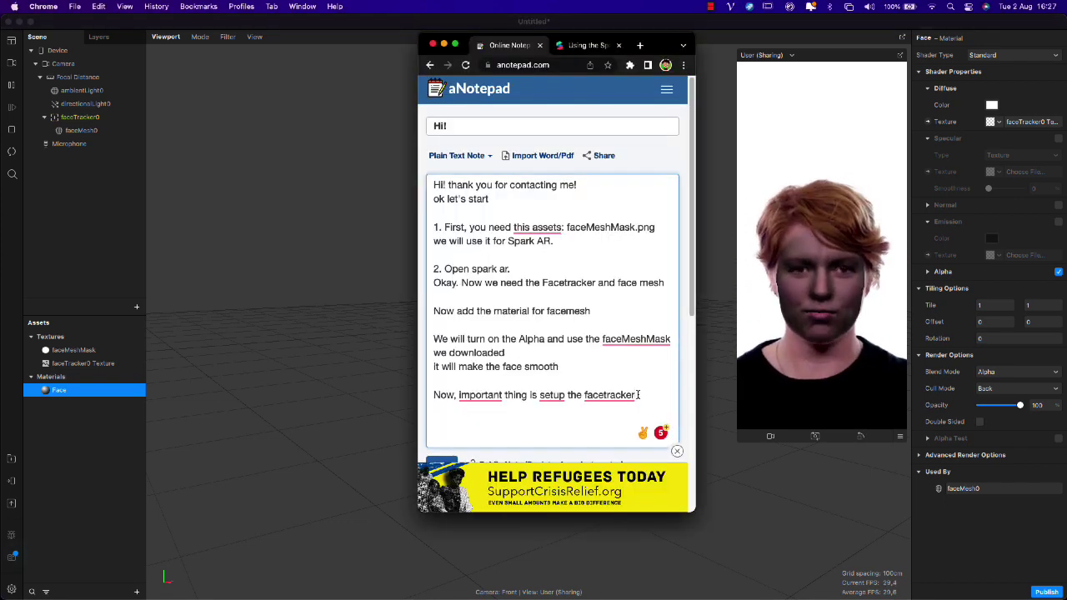
key("Return")
type("okay")
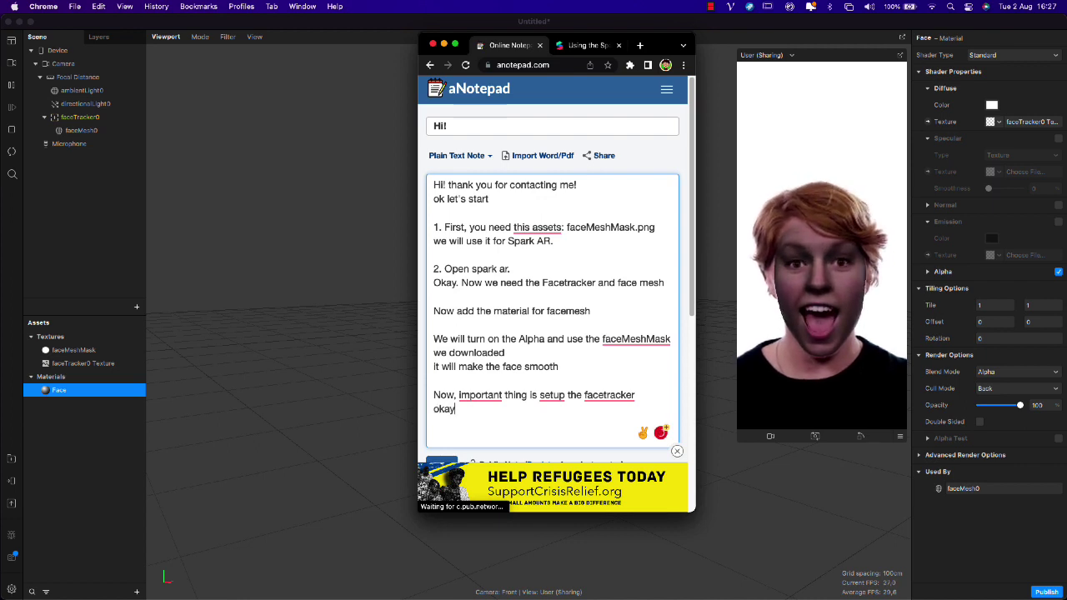
type(", now u're")
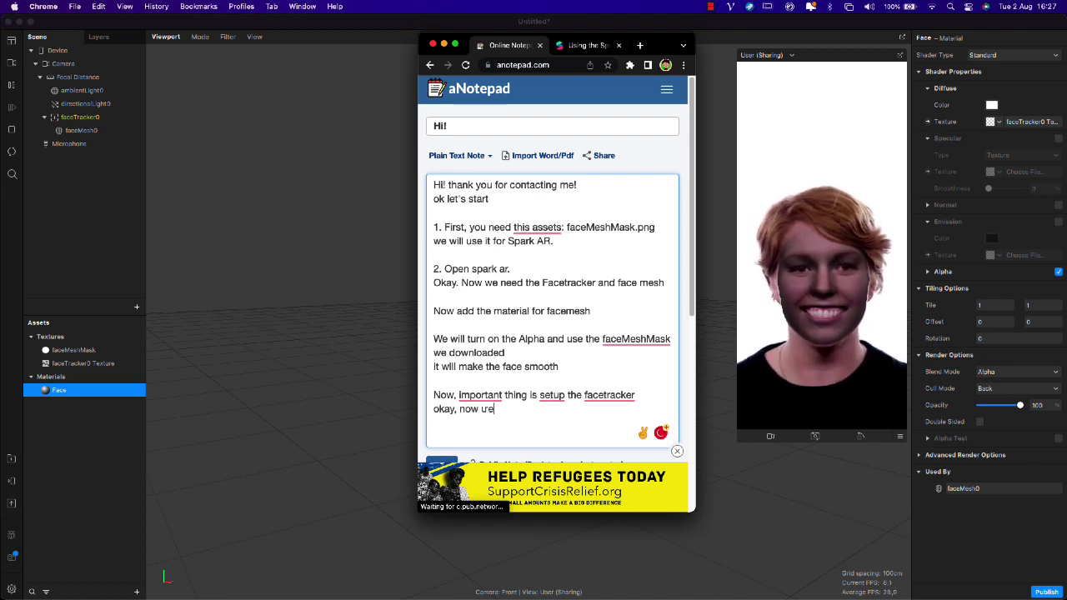
type("w ue")
key("BackSpace")
key("BackSpace")
type("we ne")
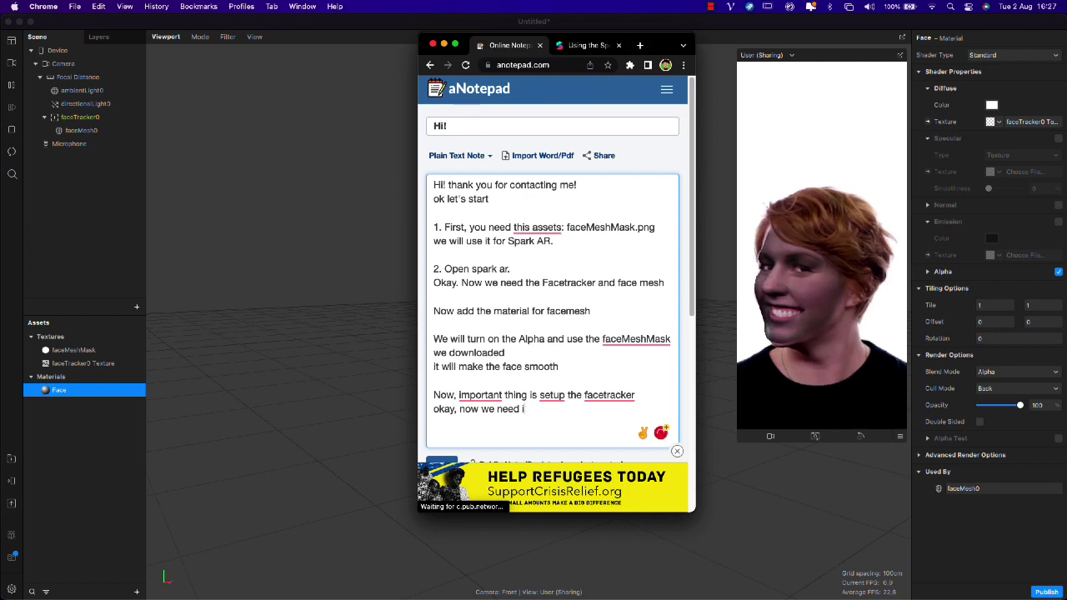
type("ed the blen")
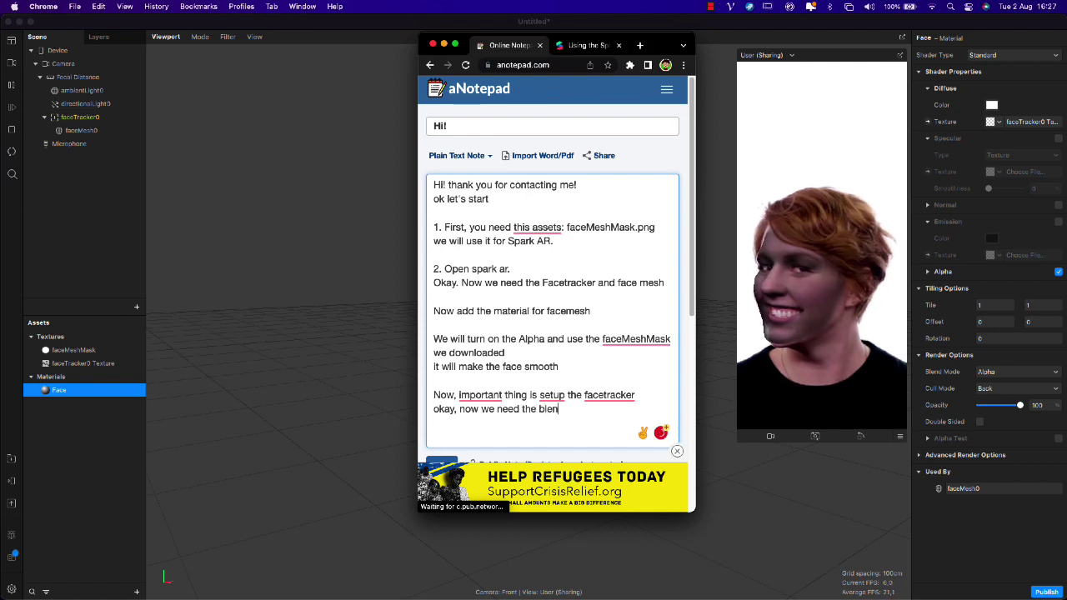
type("d mode and opacity")
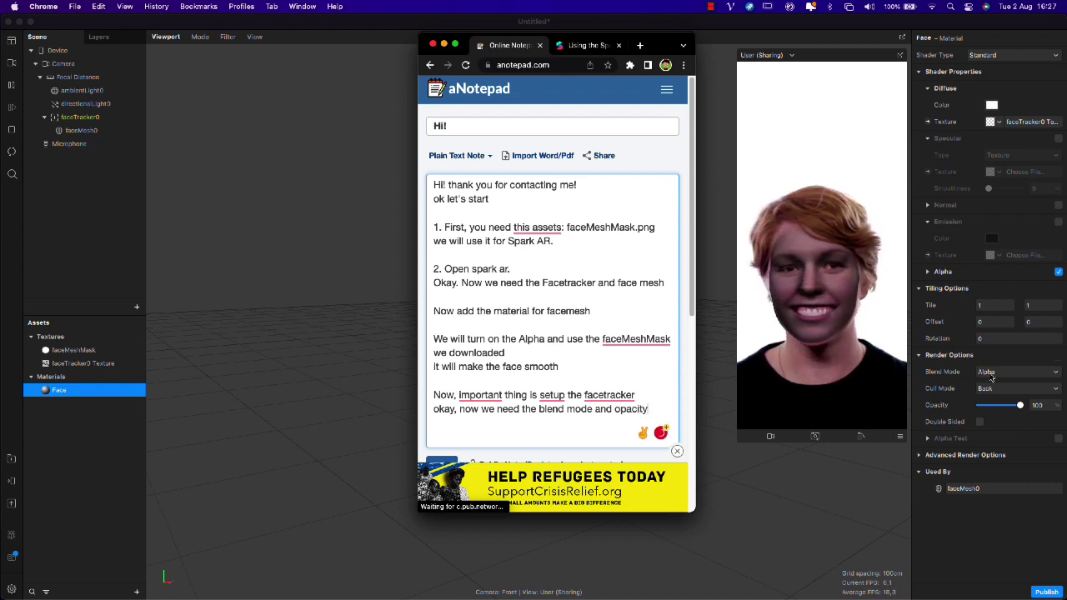
- In Spark AR Studio, set the Face material to Screen blend mode at 50% opacity, and enlarge and pause the simulator preview
left_click(990, 375)
left_click(995, 444)
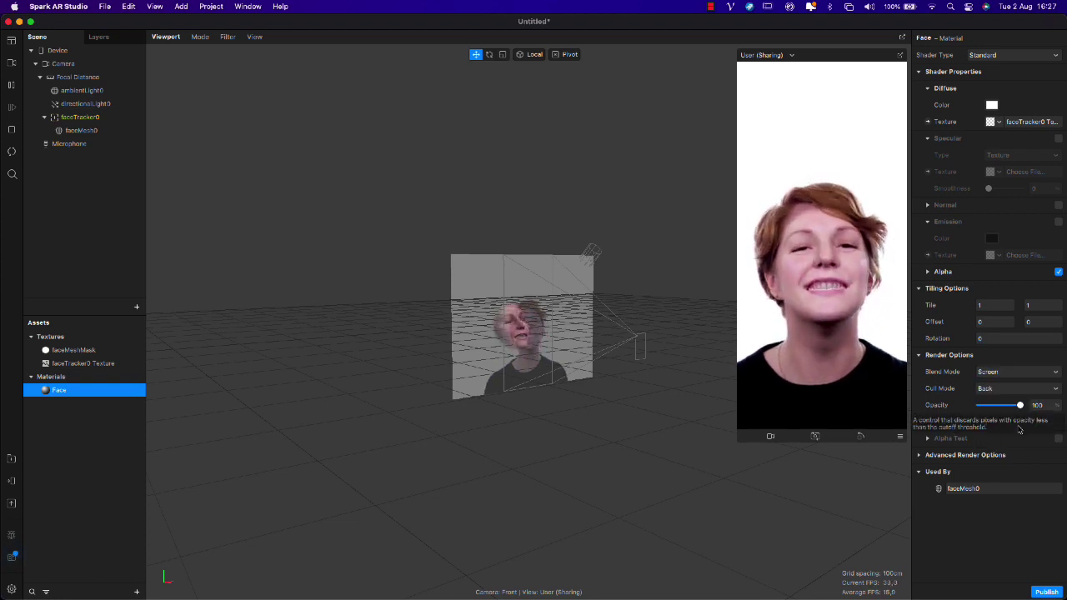
mouse_move(1020, 405)
left_mouse_down()
mouse_move(988, 407)
mouse_move(1001, 410)
left_mouse_up()
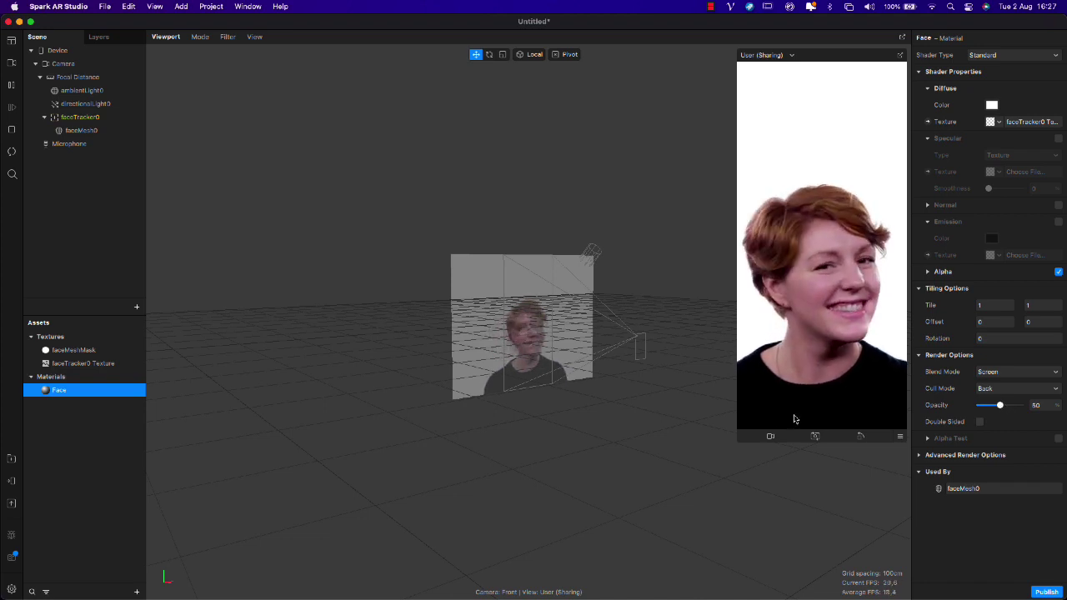
scroll(794, 419, "up", 2)
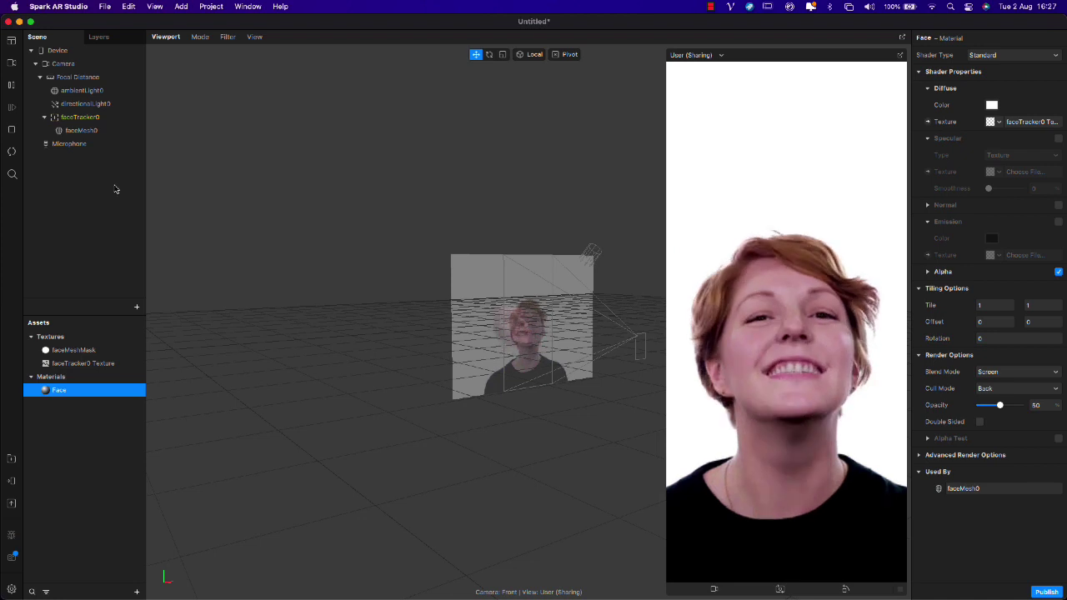
key("super+p")
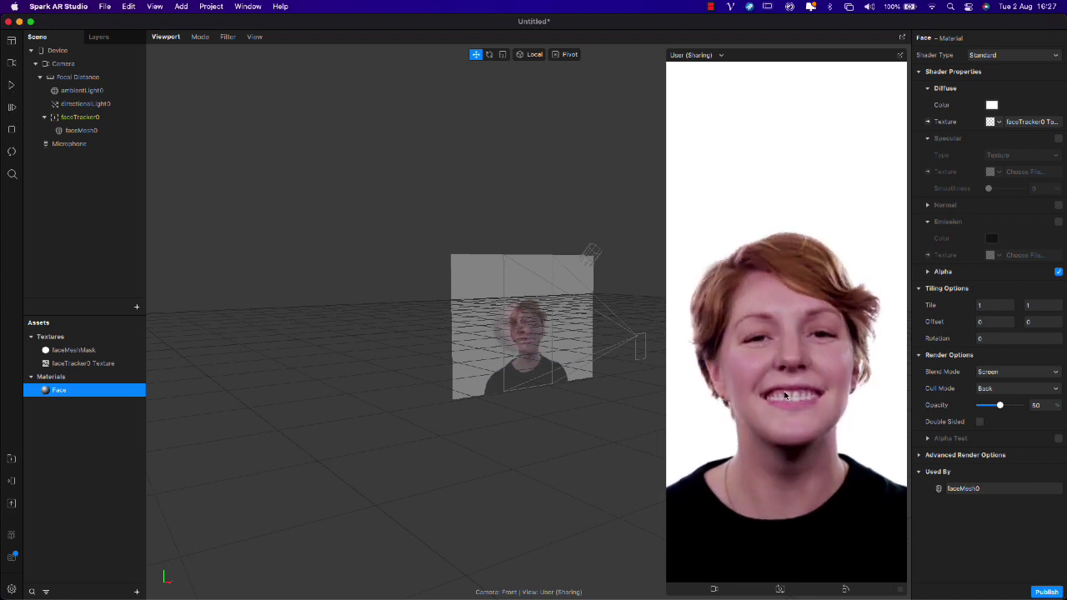
- Return to the online notepad and add the paragraph "You will see the face mesh not perfect, we will fix it" at the end
key("super+Tab")
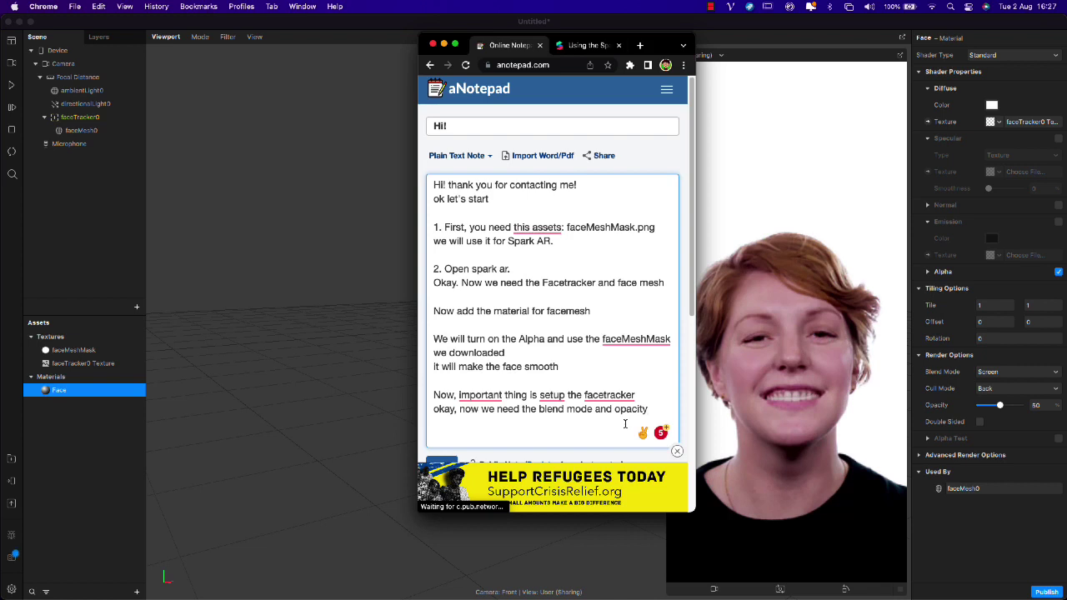
left_click(624, 423)
key("Return")
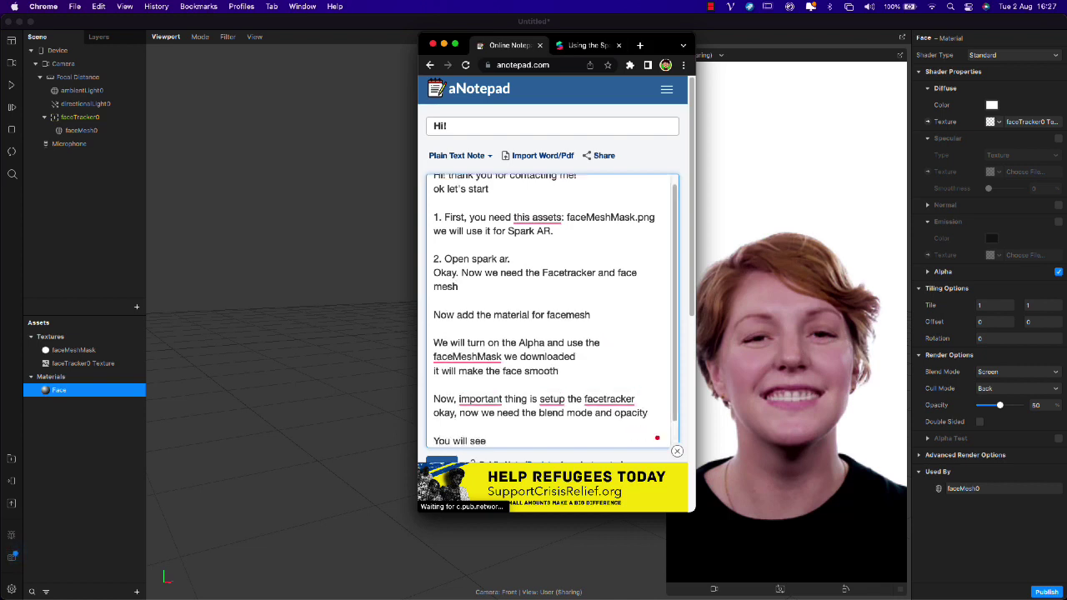
type("You will see the face me")
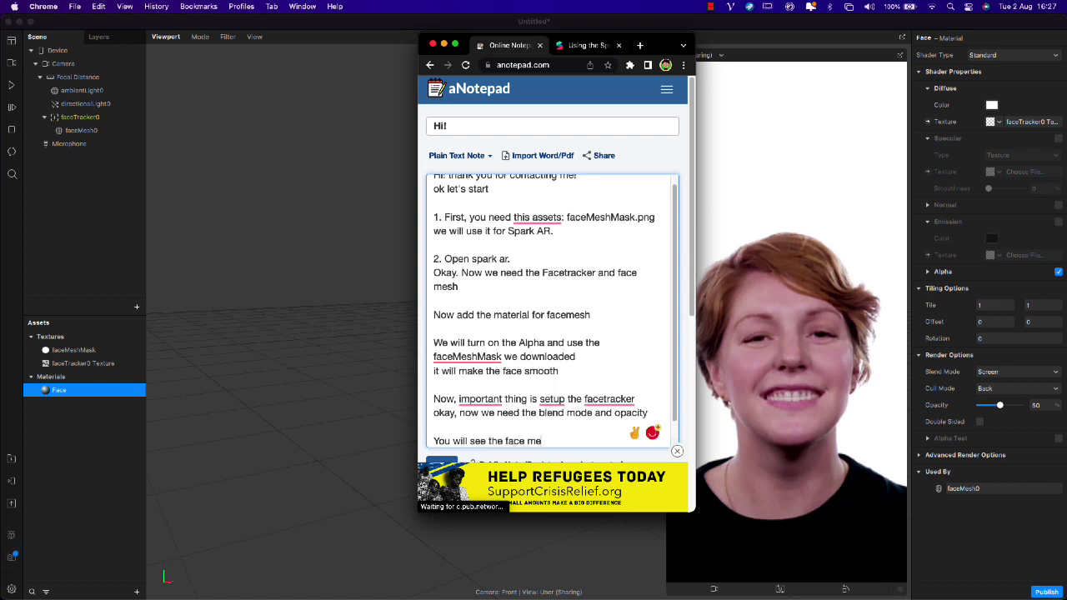
type("sh not perfect, we will fix i")
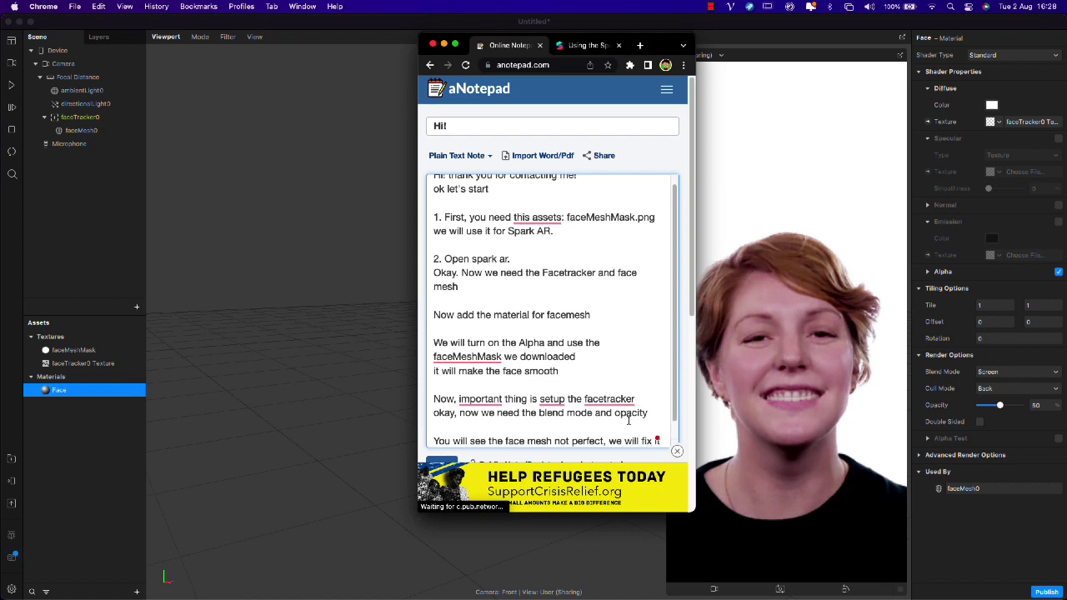
scroll(659, 375, "up", 1)
scroll(665, 359, "down", 2)
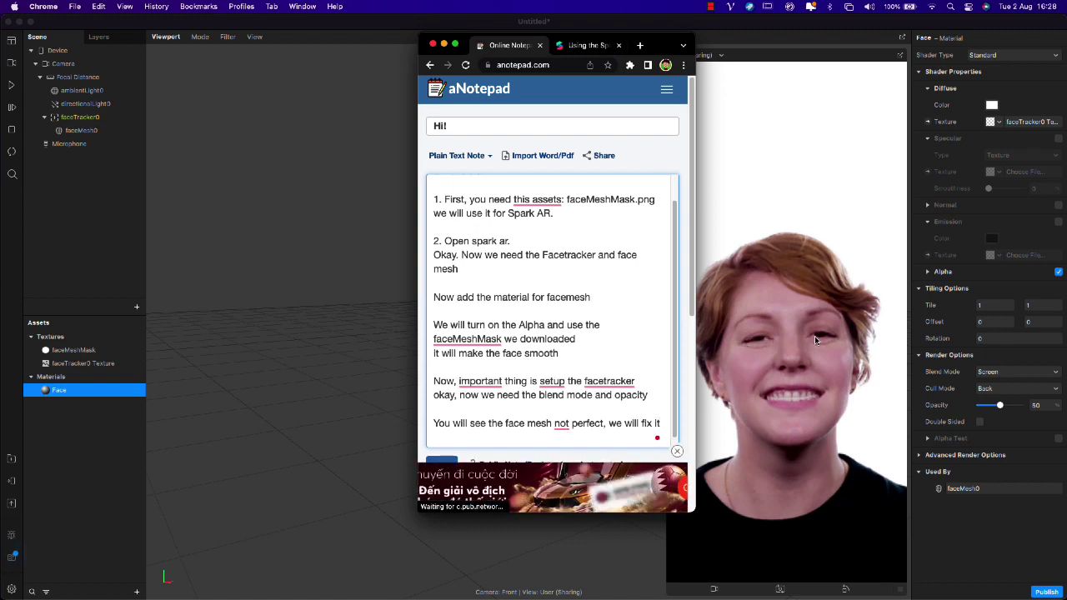
- In Spark AR Studio, disable the face mesh's Mouth and Eyes options and resume the preview playback
left_click(297, 326)
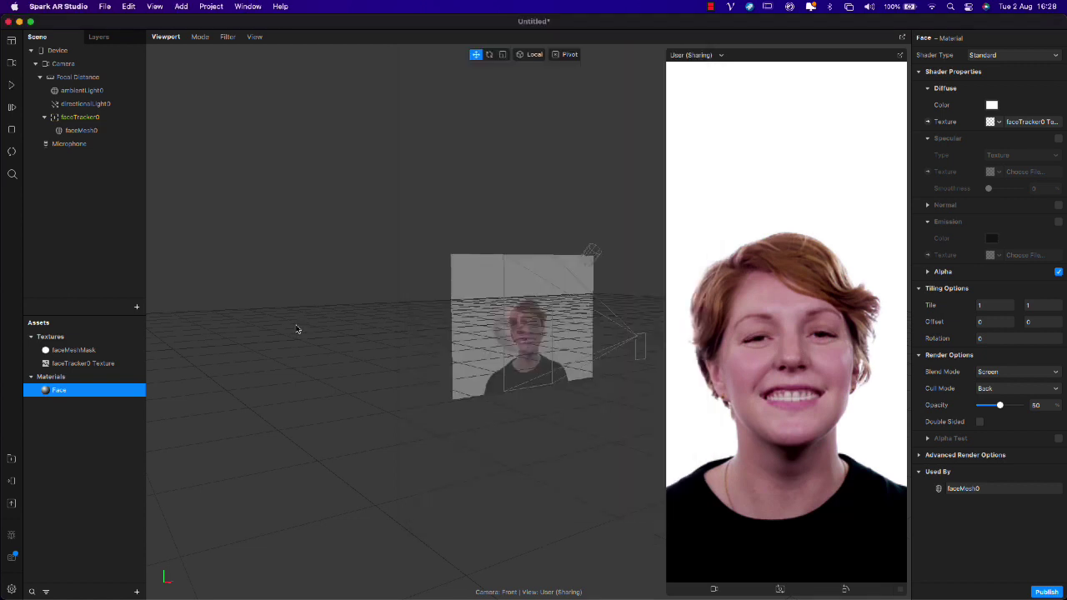
left_click(73, 117)
left_click(75, 130)
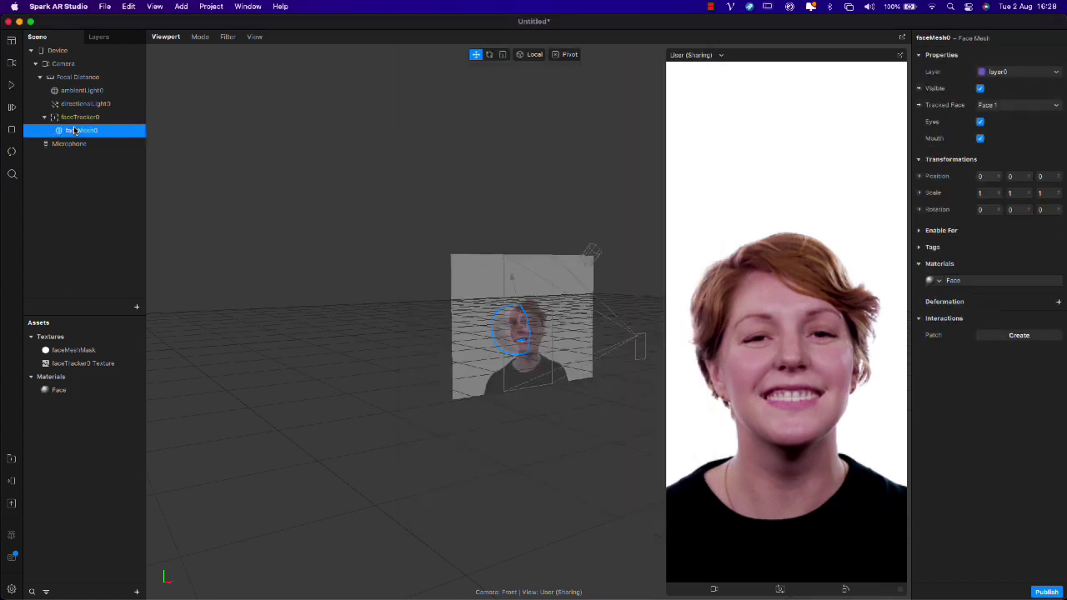
left_click(980, 140)
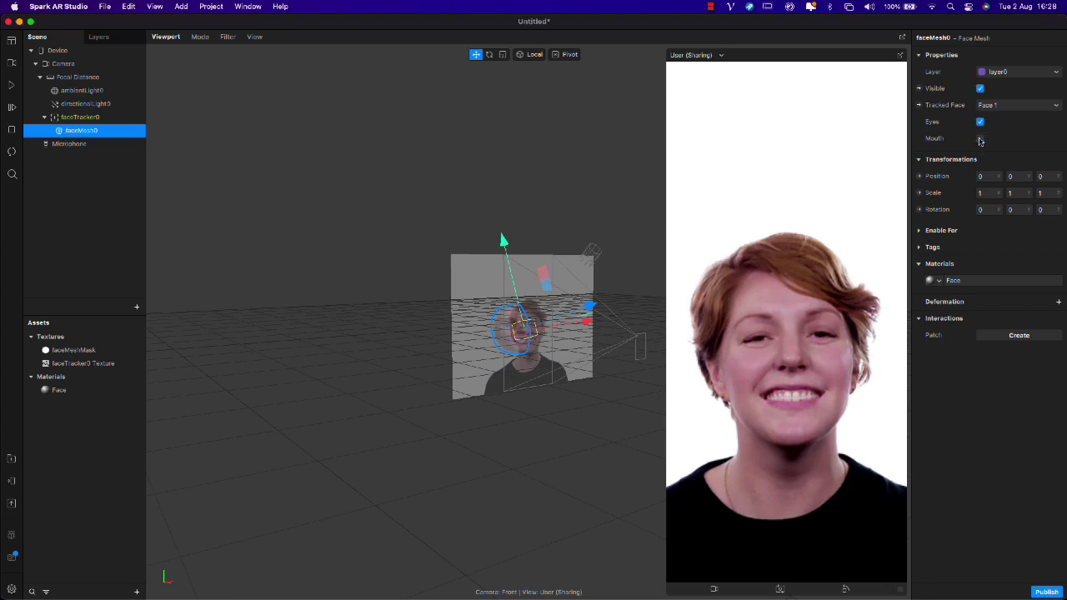
left_click(980, 122)
left_click(13, 85)
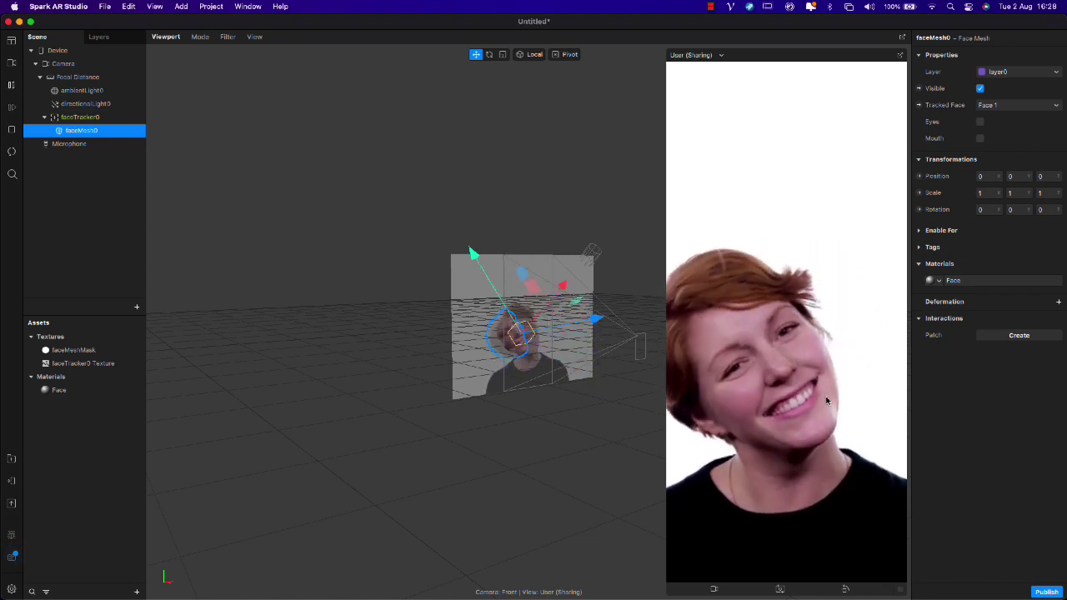
- Return to the online notepad and add the paragraph "it look normal but it very important to setup the light" at the end
key("super+Tab")
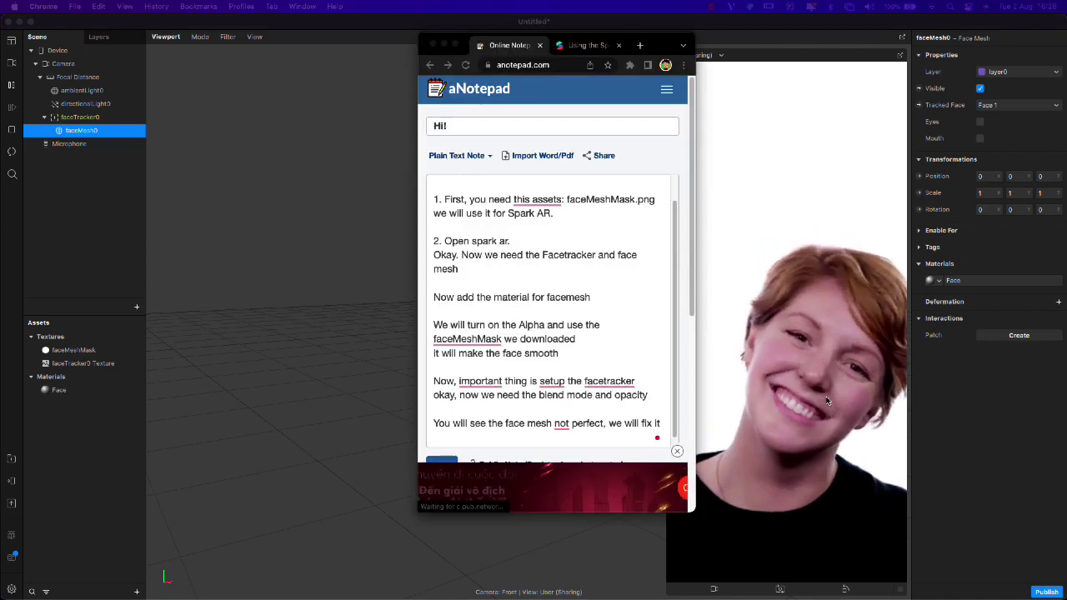
scroll(638, 425, "down", 10)
scroll(638, 425, "up", 10)
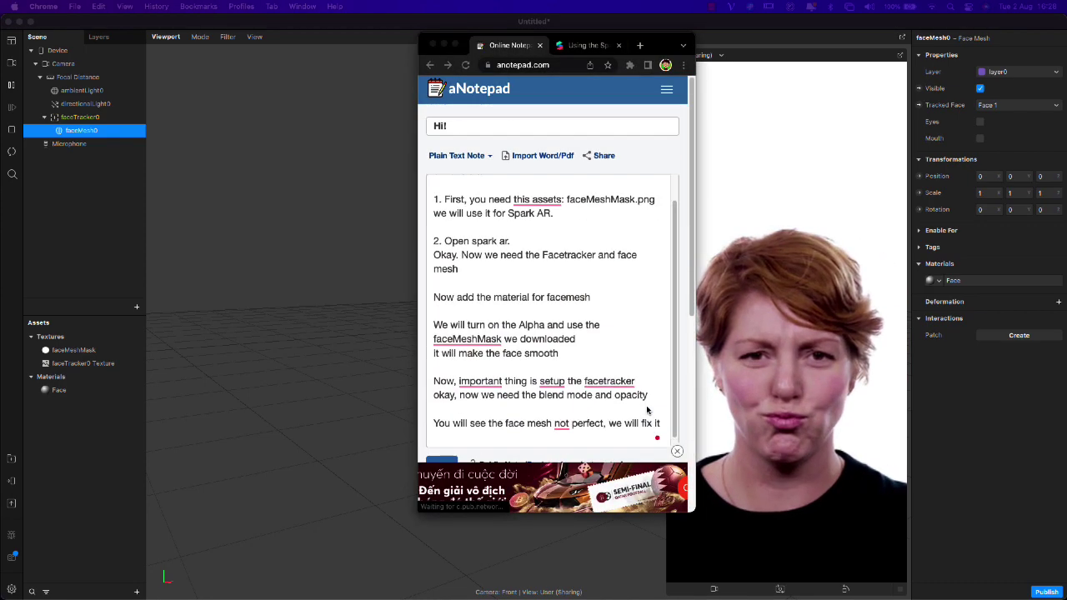
left_click(656, 423)
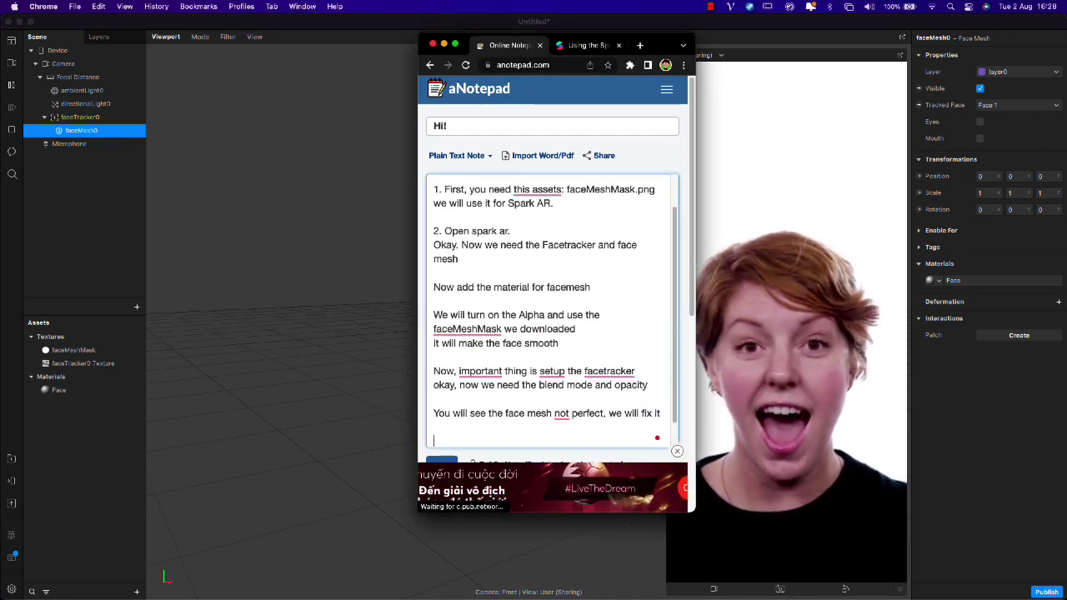
key("Return")
key("Return")
type("it look")
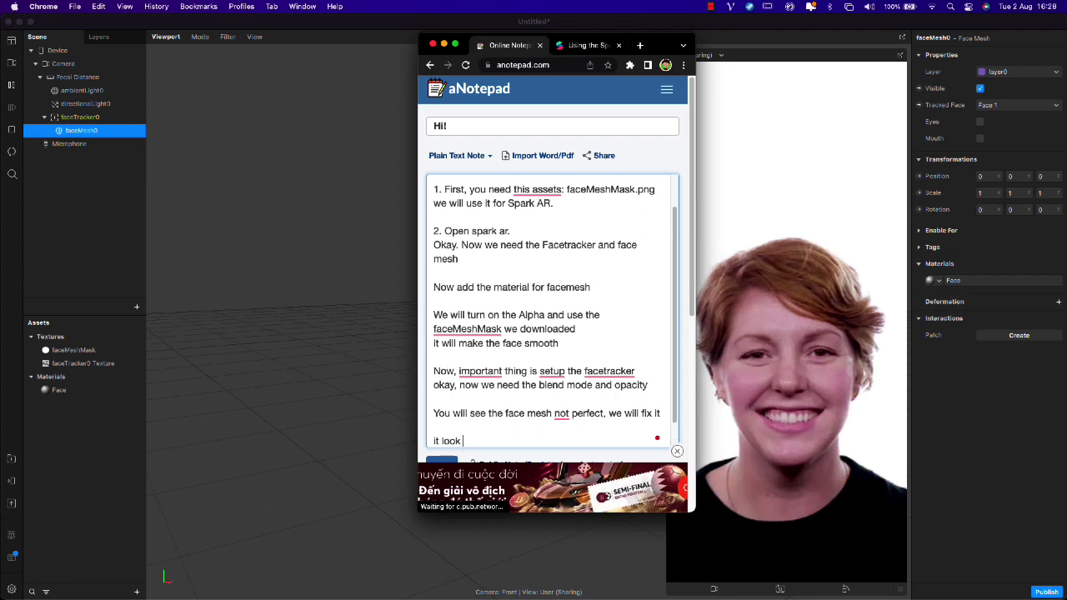
type(" normal ")
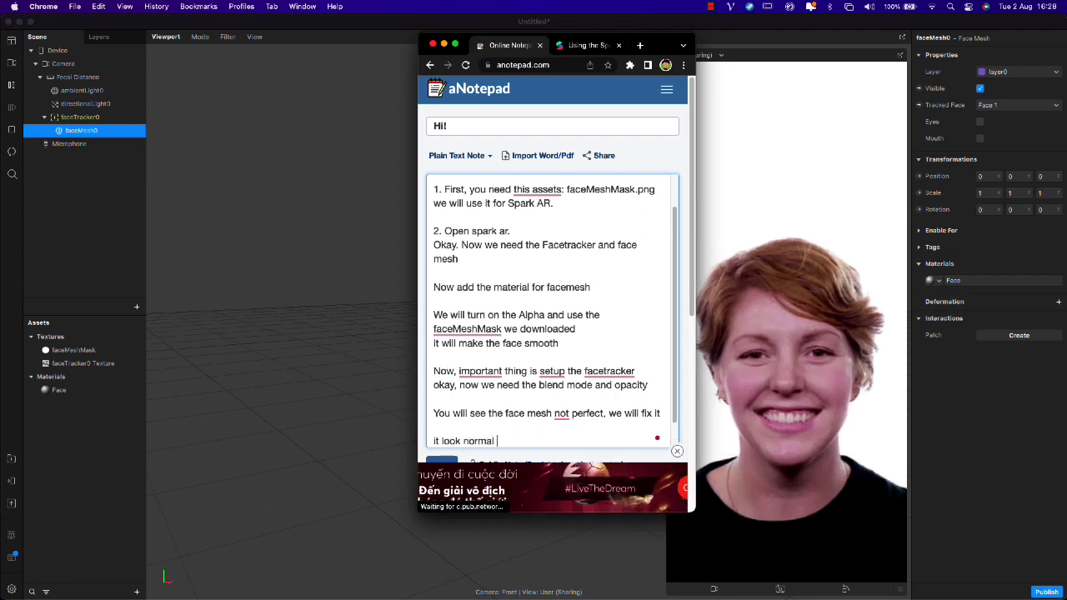
type("but it very ")
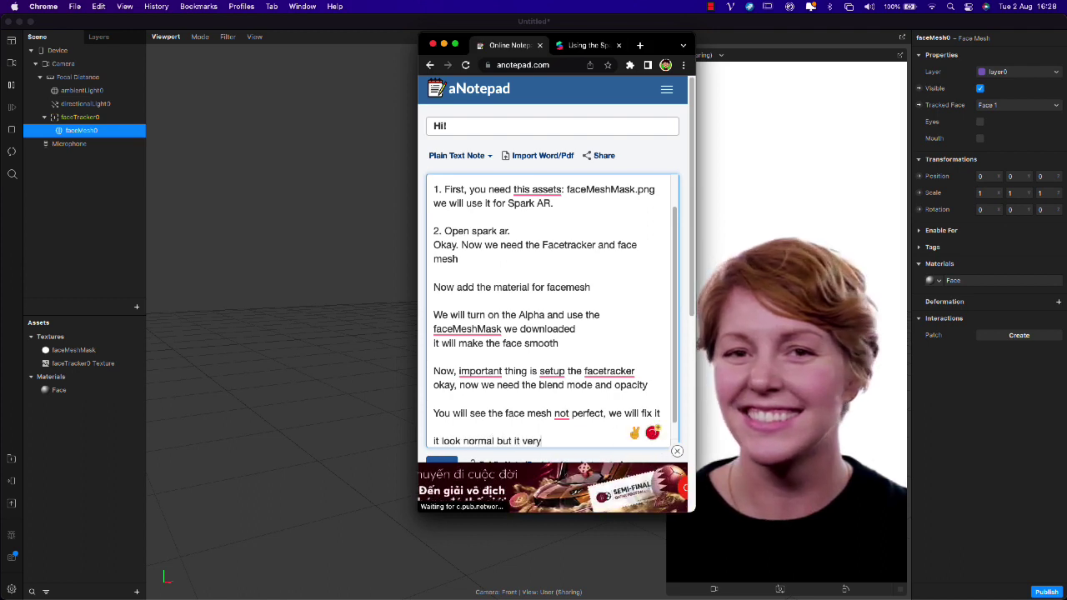
type("importan")
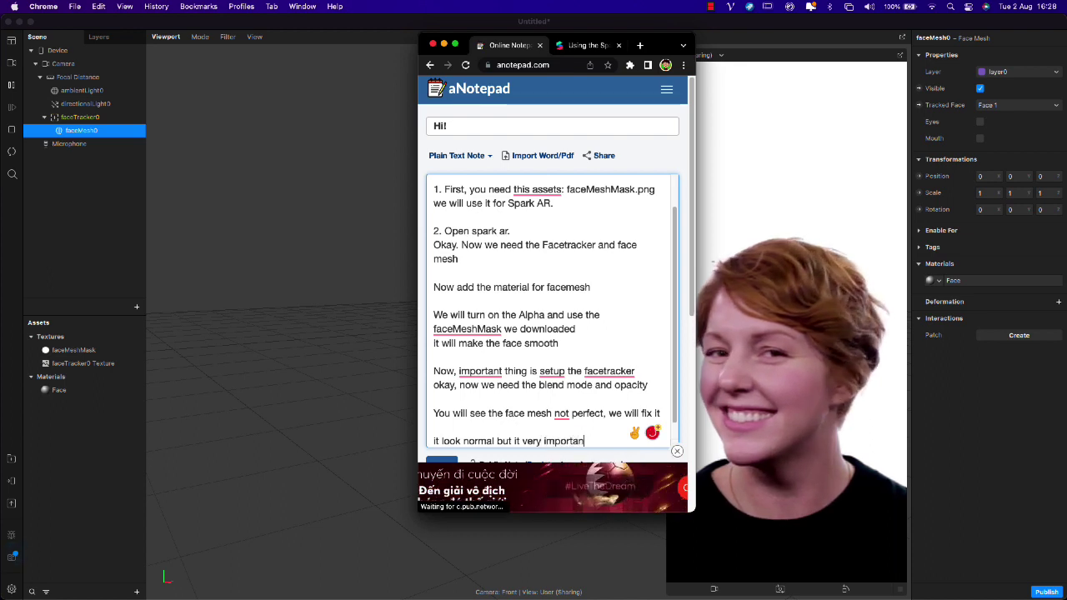
type("t to s")
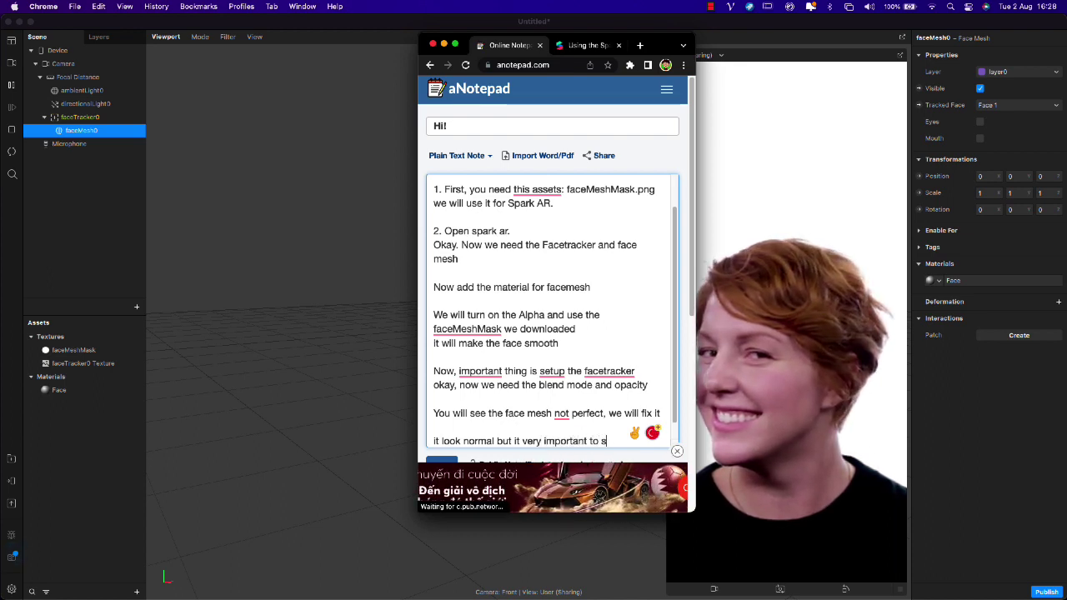
type("etup")
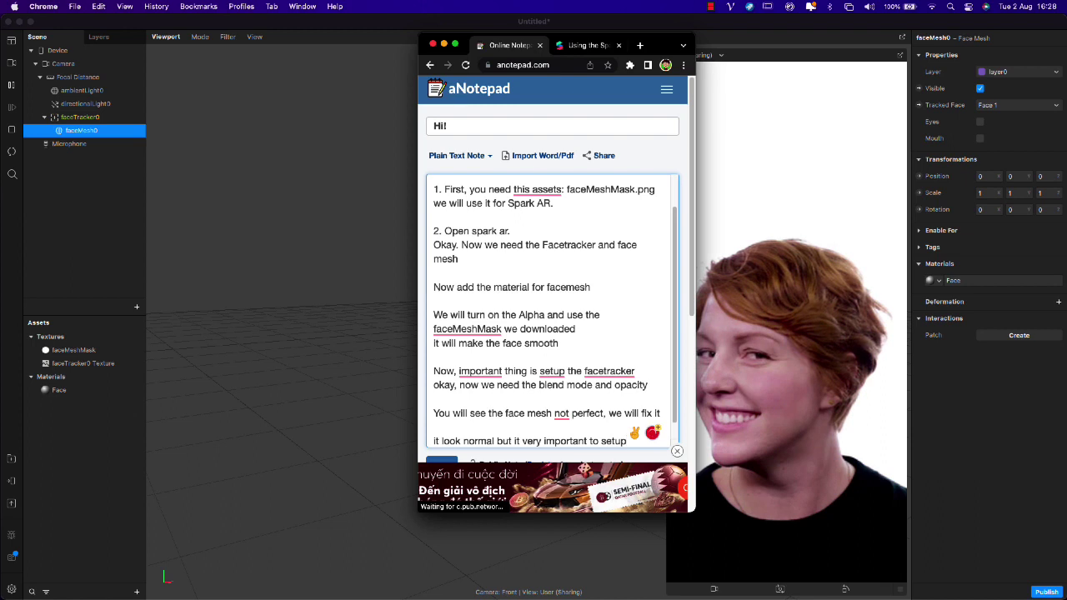
type(" the light")
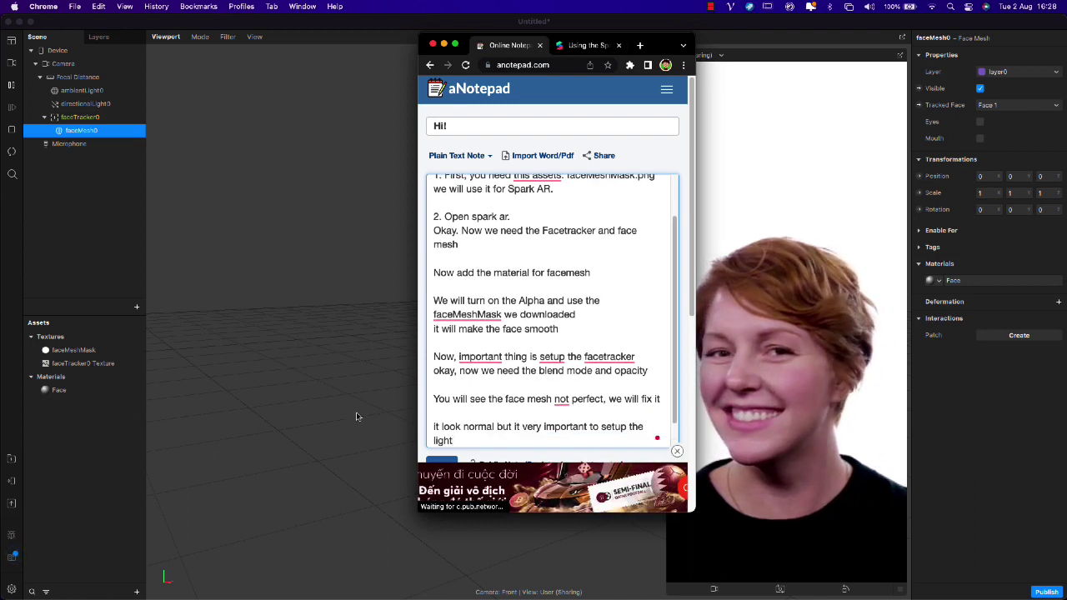
- Add the paragraph "Now we setup the light. We need the Spotlight" below the last one, with spare blank lines beneath it
key("Return")
key("Return")
key("Return")
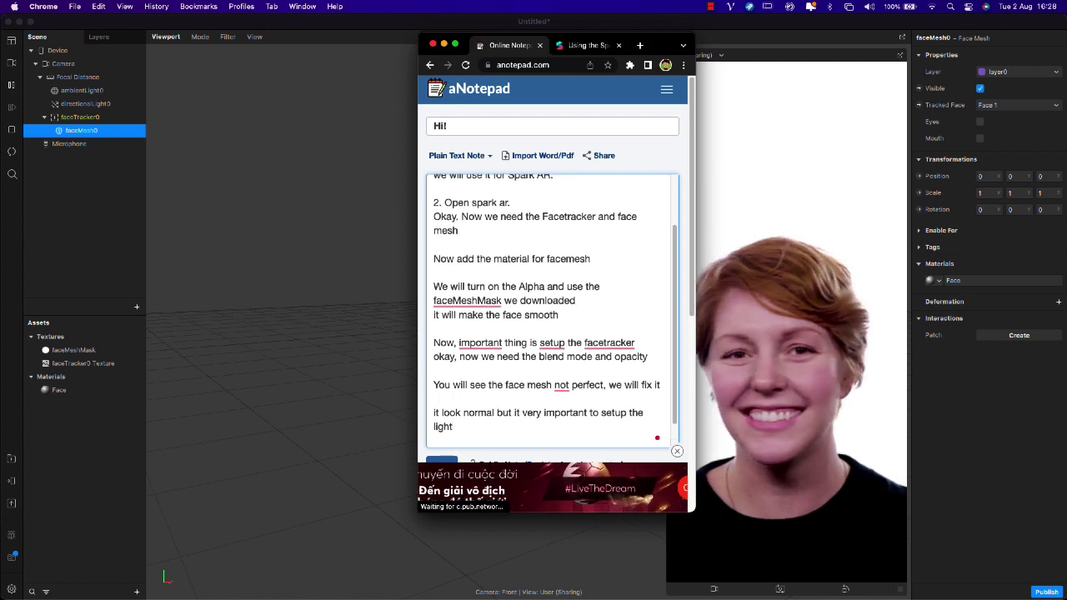
key("Return")
key("Return")
key("Return")
key("Return")
key("Return")
key("Return")
key("Return")
key("Return")
key("Return")
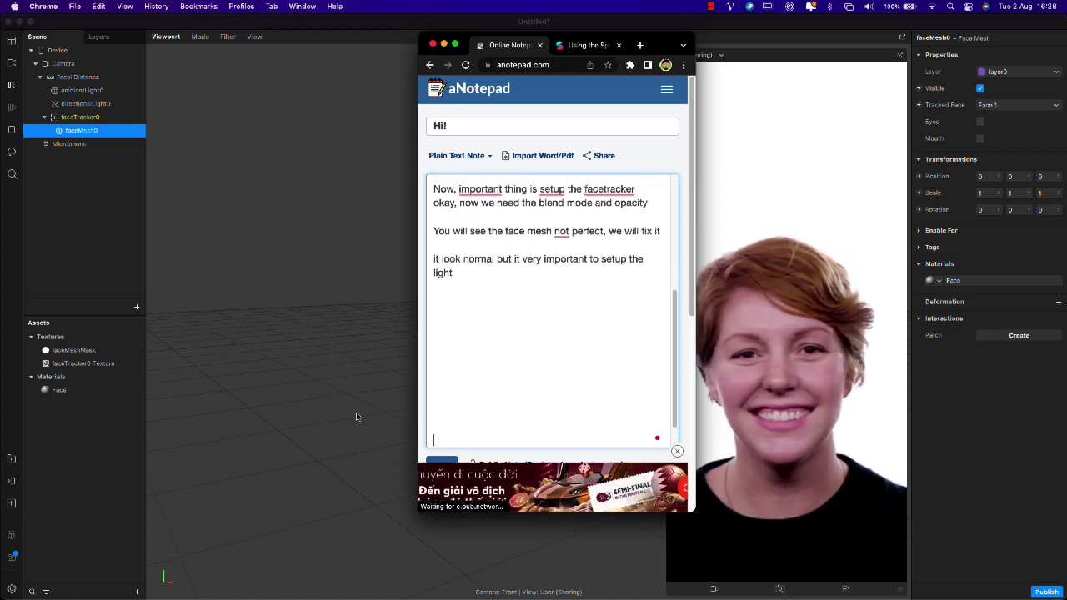
type("Now we s")
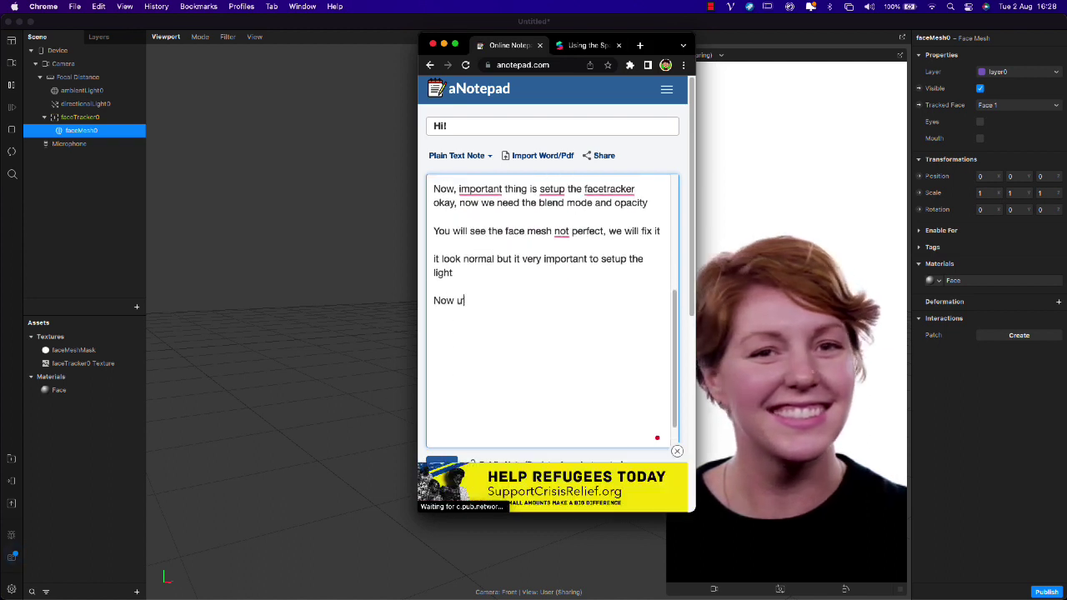
type("etup t")
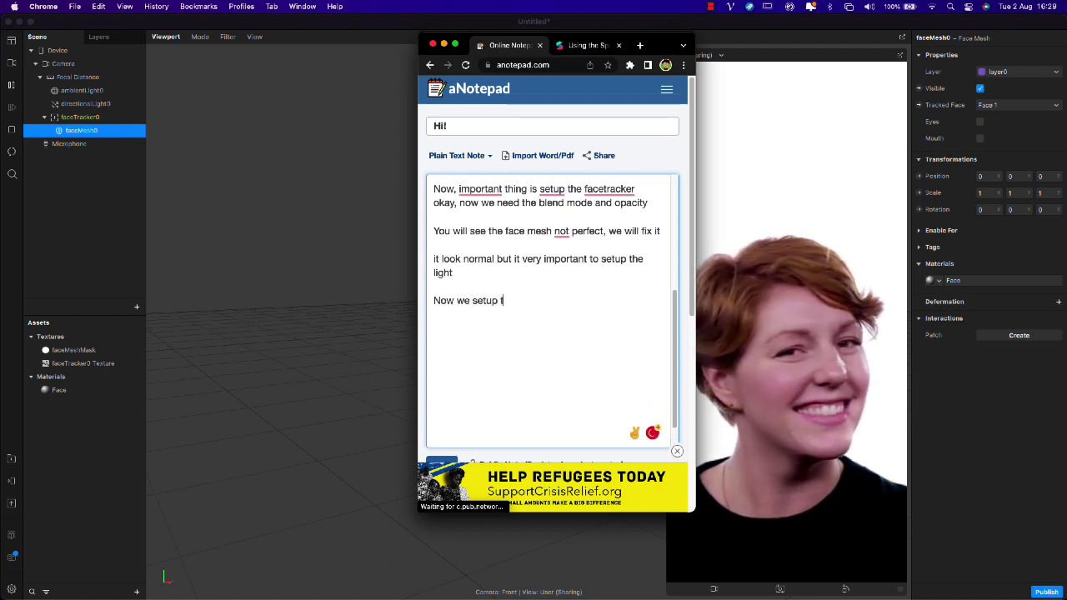
type("he light.")
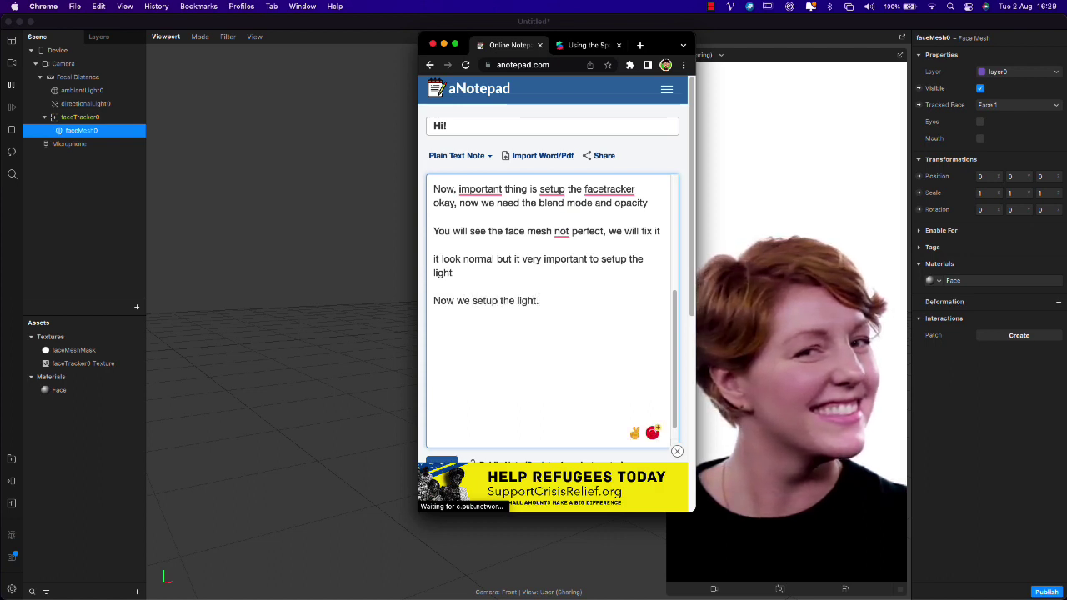
type("the Spot")
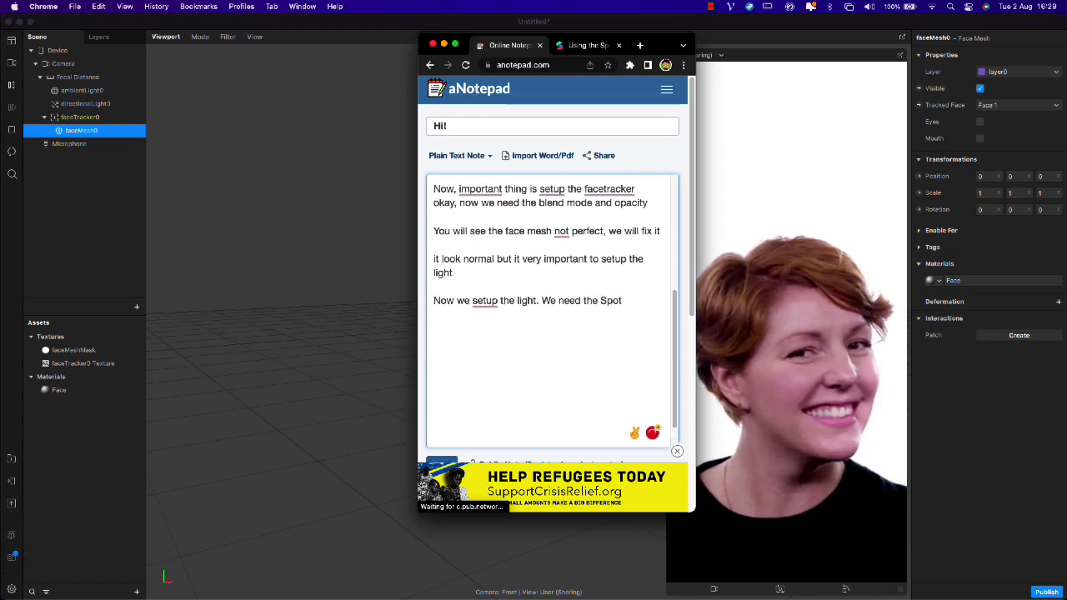
type("light")
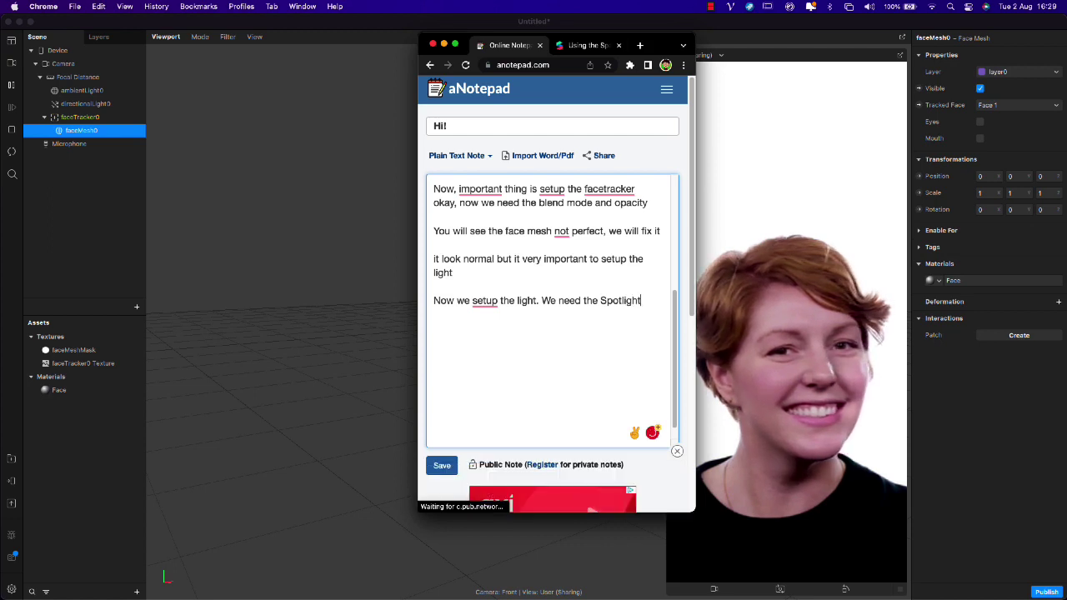
- In Spark AR Studio, collapse the face tracker in the scene and add a Spot Light object
left_click(370, 303)
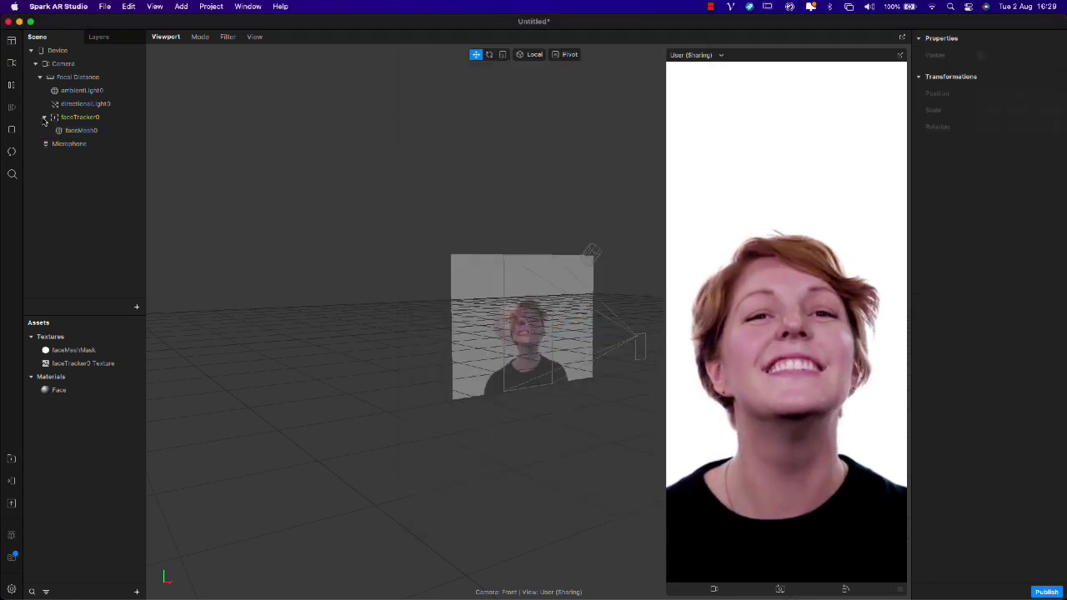
left_click(45, 120)
right_click(80, 240)
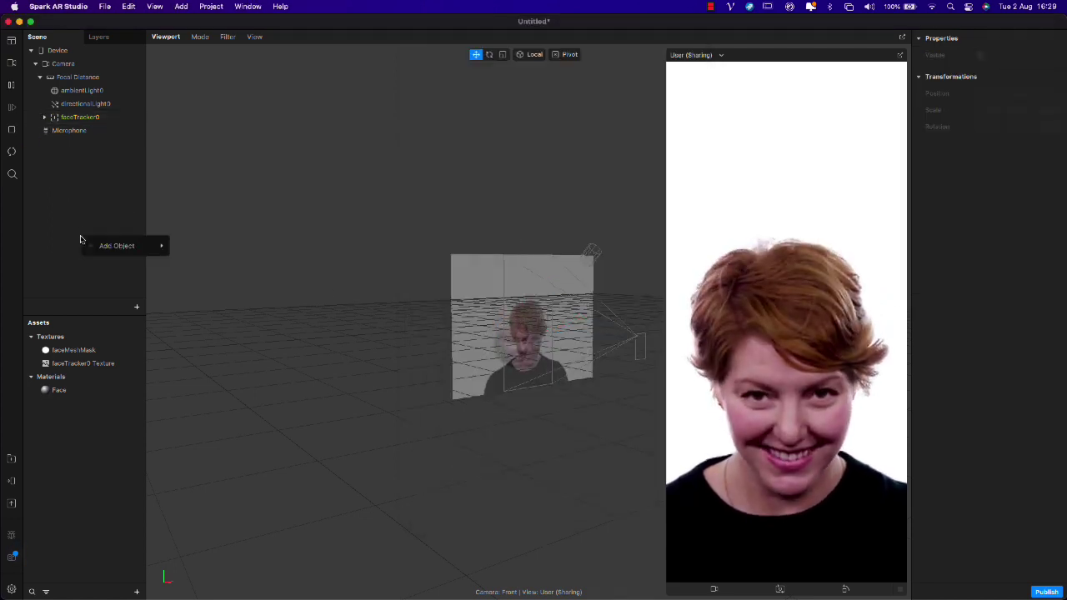
mouse_move(125, 245)
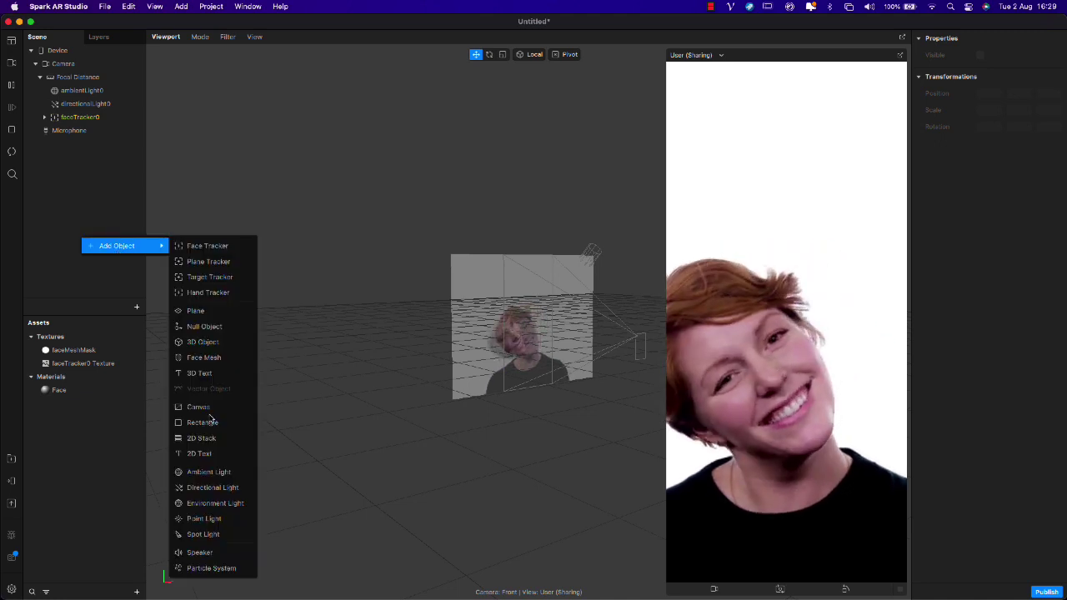
left_click(203, 535)
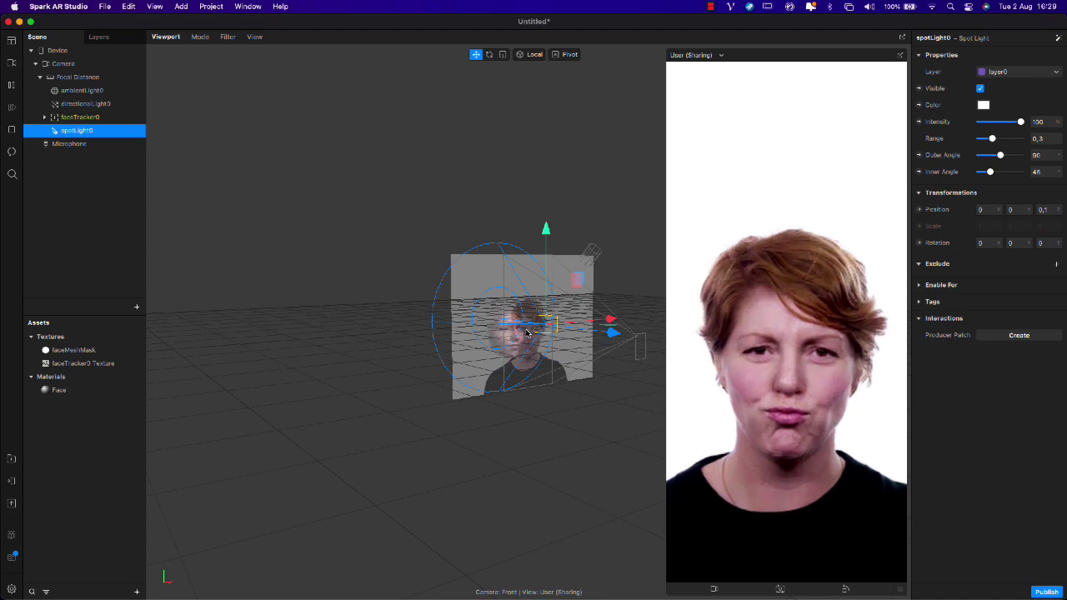
- Move the spot light along Z to about 0.5, and set its range to 1 and inner angle to 90
left_click_drag(526, 333, 486, 409)
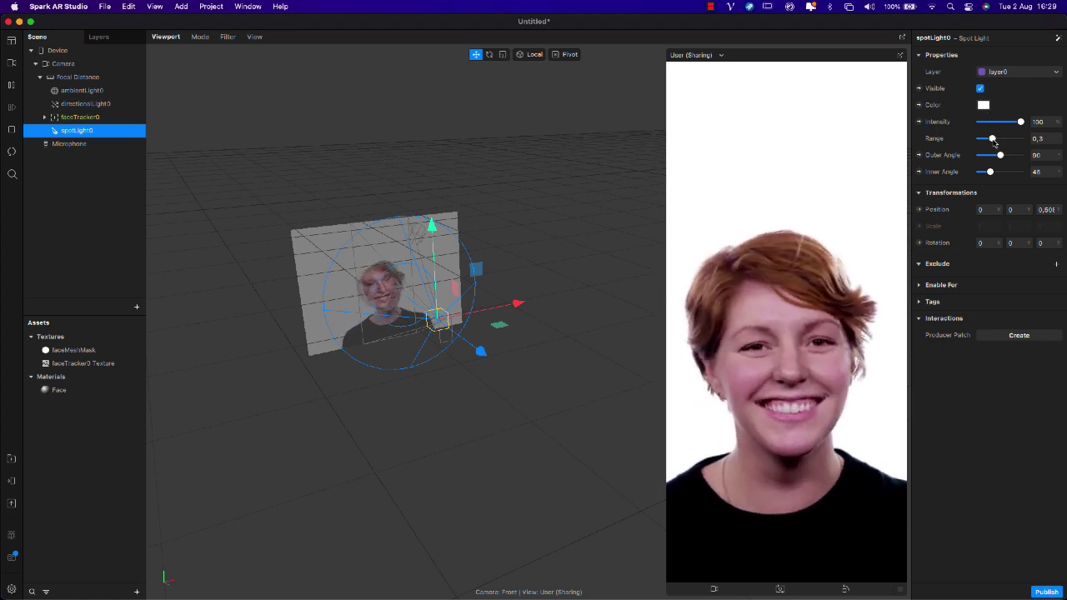
left_click_drag(992, 139, 1020, 139)
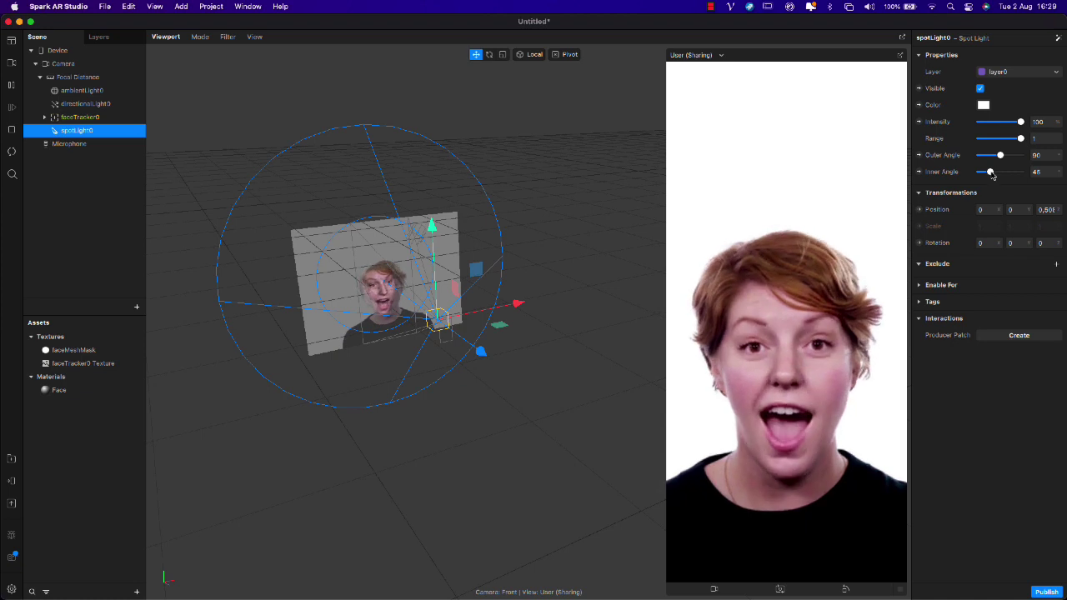
left_click_drag(990, 172, 1013, 172)
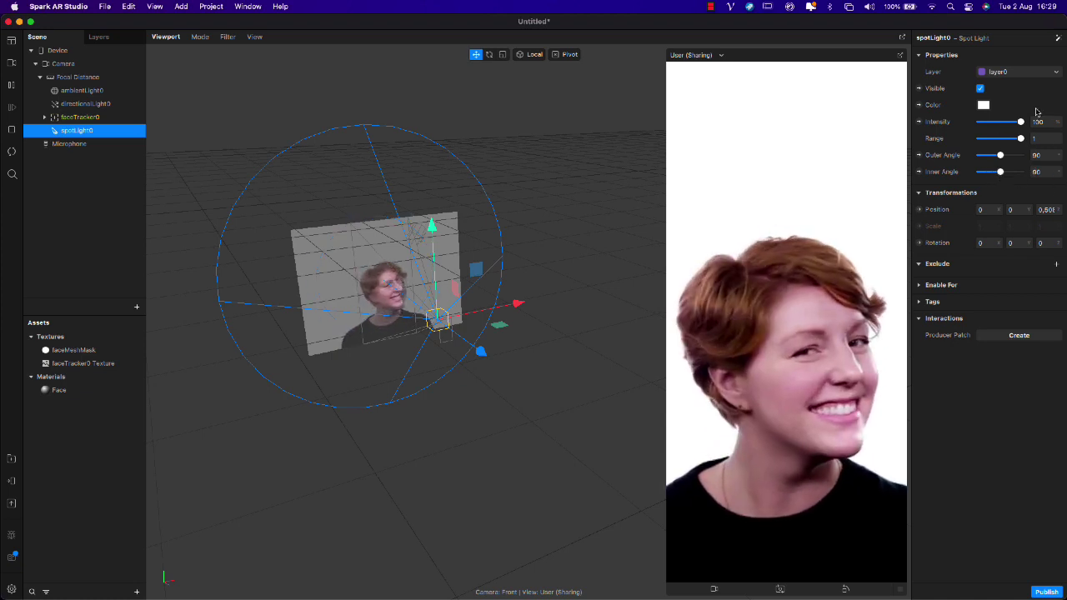
- Return to the online notepad and add the line "Setup the light like me." below the Spotlight instruction
key("super+Tab")
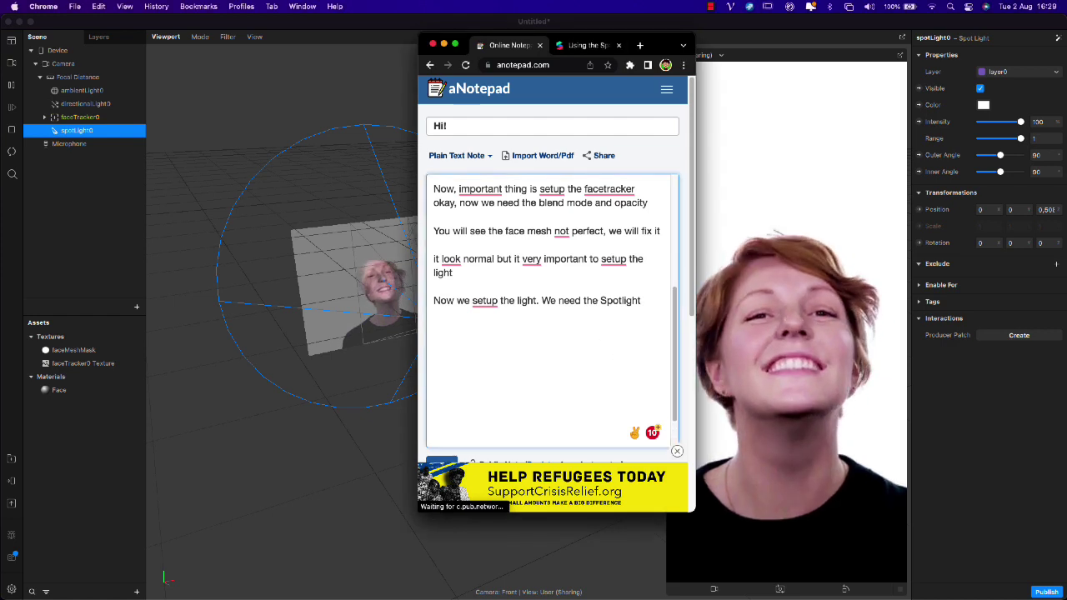
key("Return")
type("Setup the li")
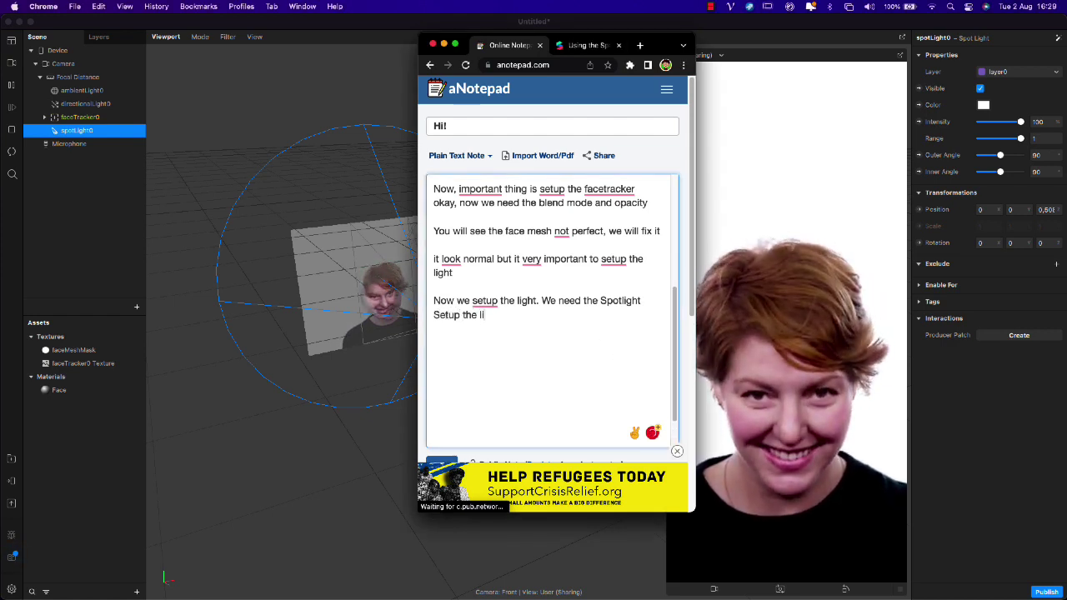
type("ght li")
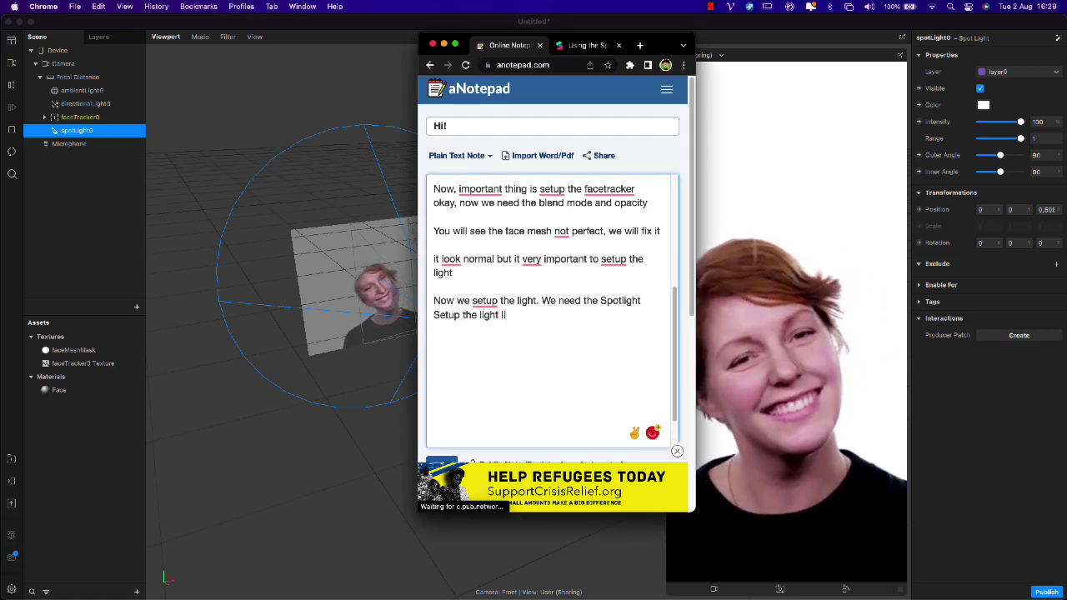
type("ke me")
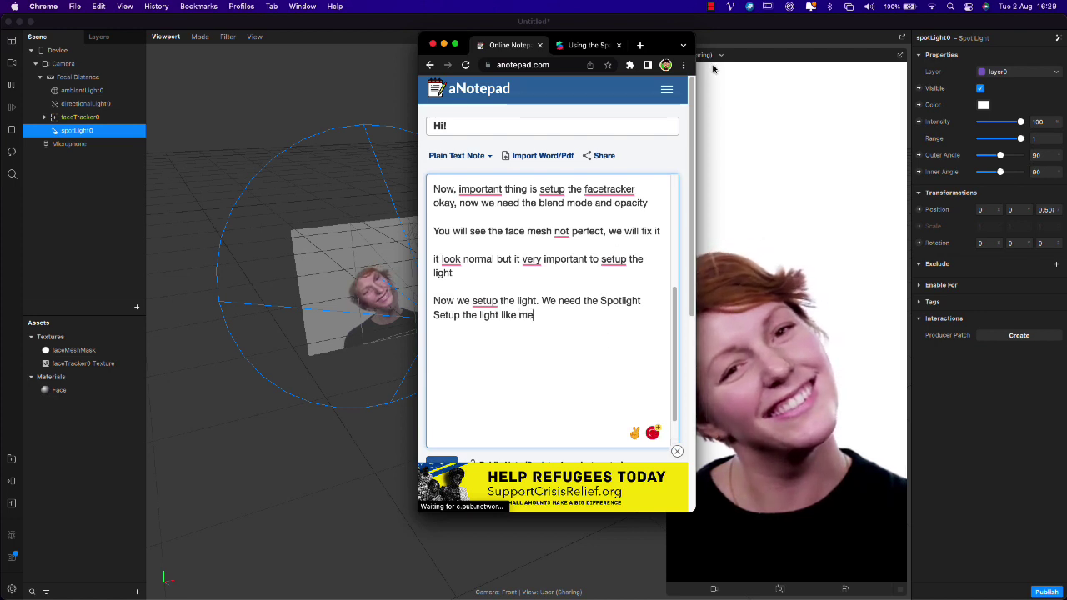
type(".")
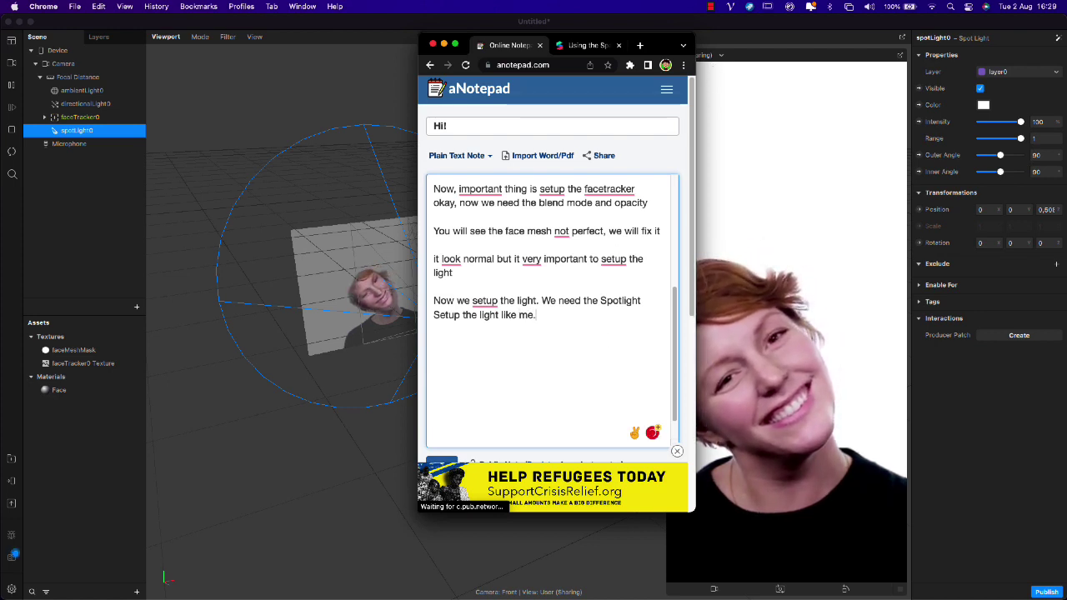
- Add the new paragraph "Cool. Now is what we change the color" at the end of the note text
key("Return")
key("Return")
type("Cool. Now is")
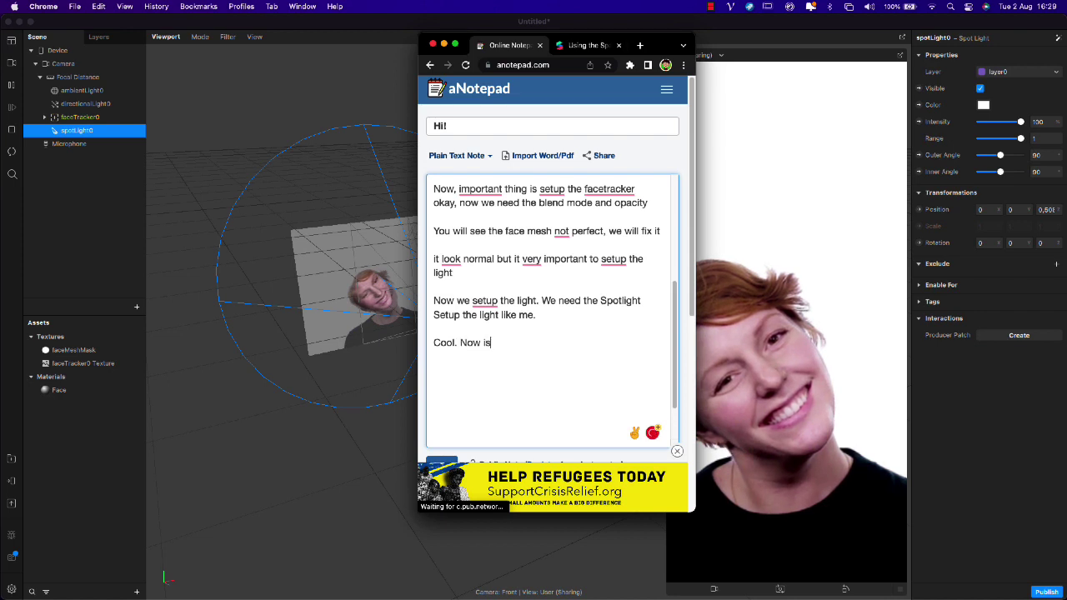
type(" what we ")
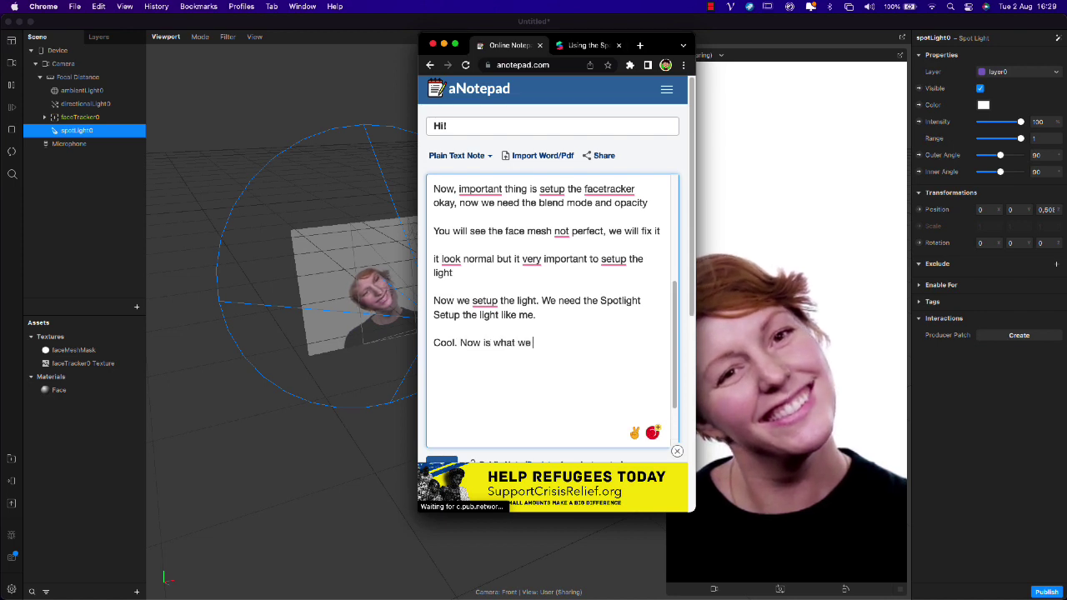
type("change the color")
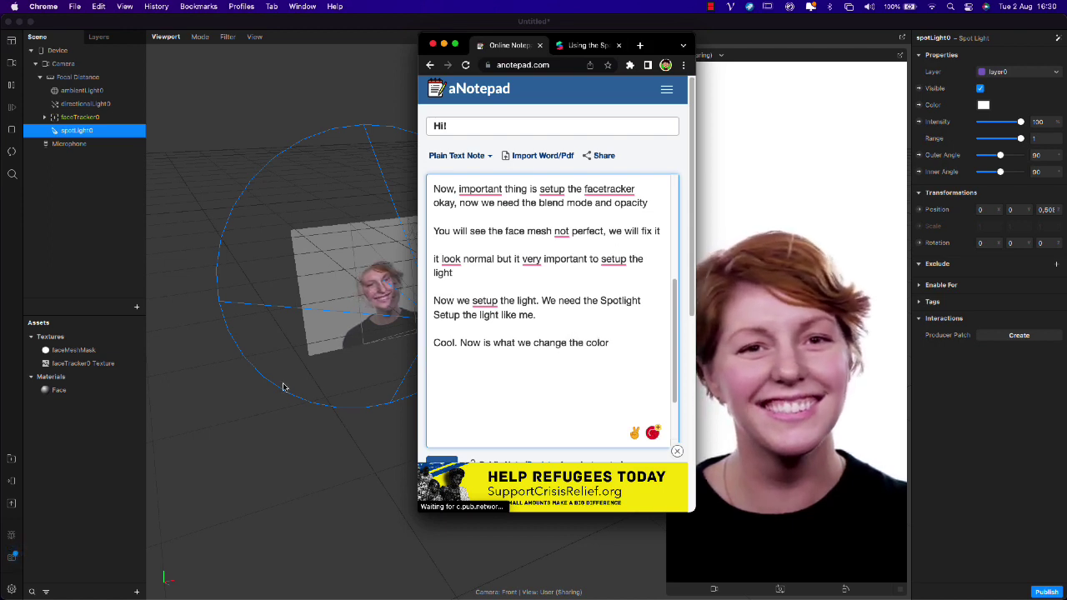
- Switch to Spark AR Studio and try a red color for the spot light with the color wheel
left_click(287, 442)
left_click(85, 132)
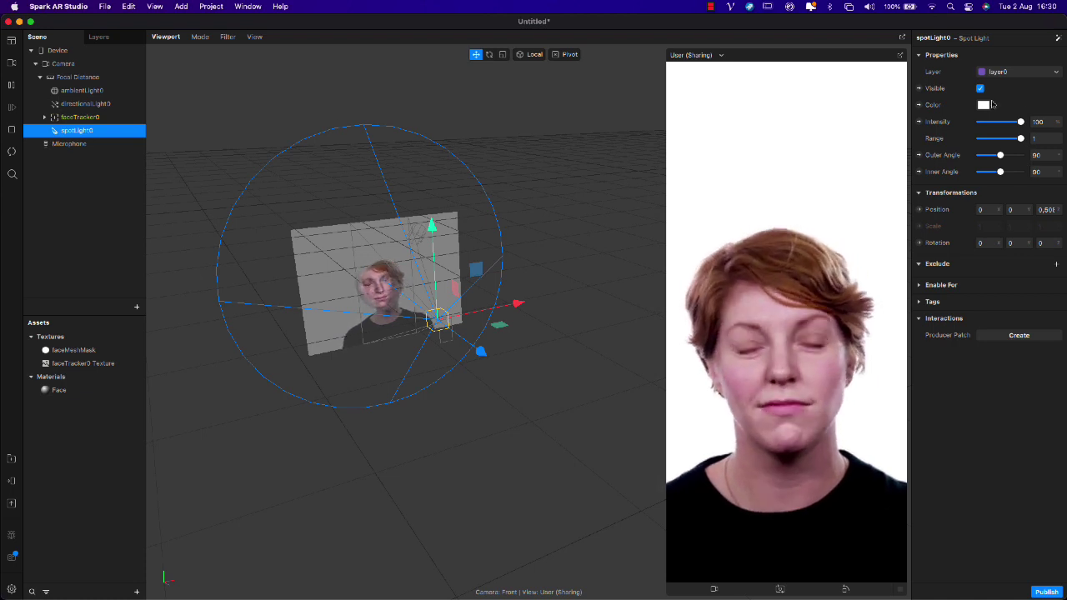
left_click(983, 105)
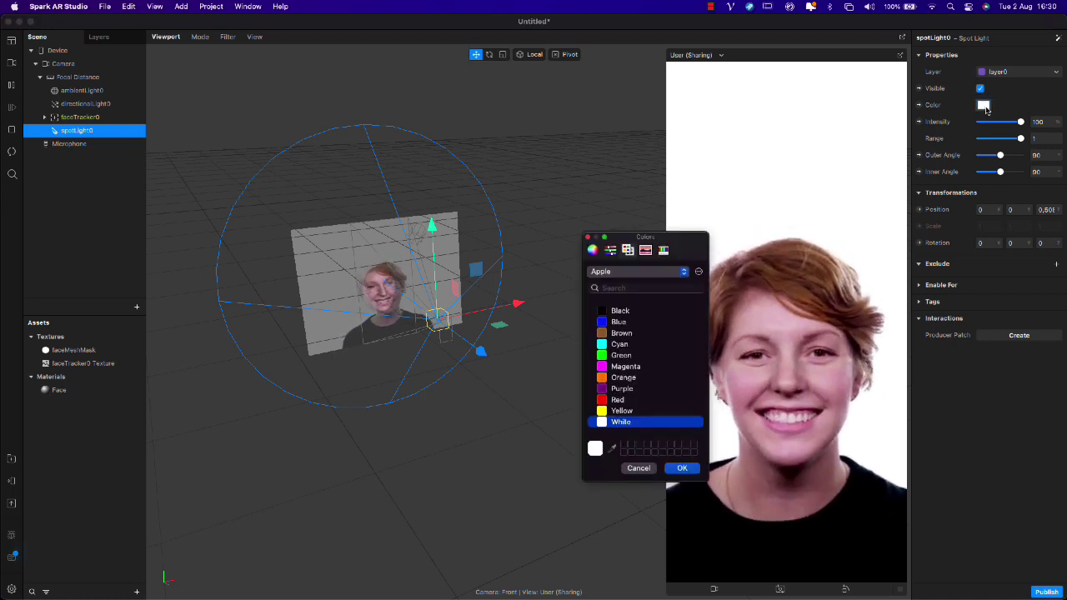
left_click(593, 250)
left_click_drag(646, 342, 700, 342)
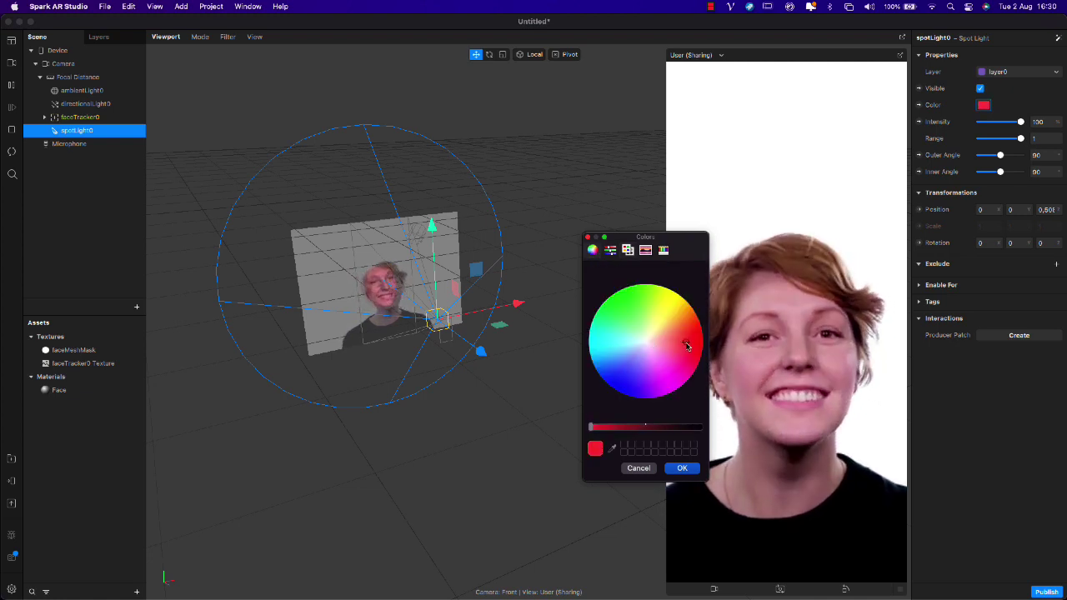
left_click(14, 103)
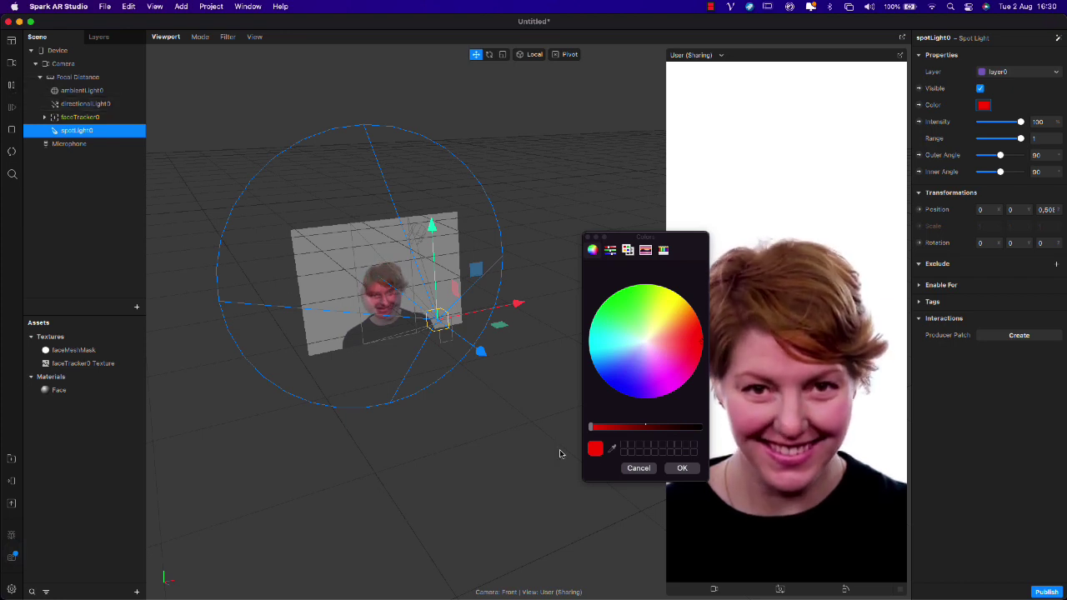
left_click(638, 468)
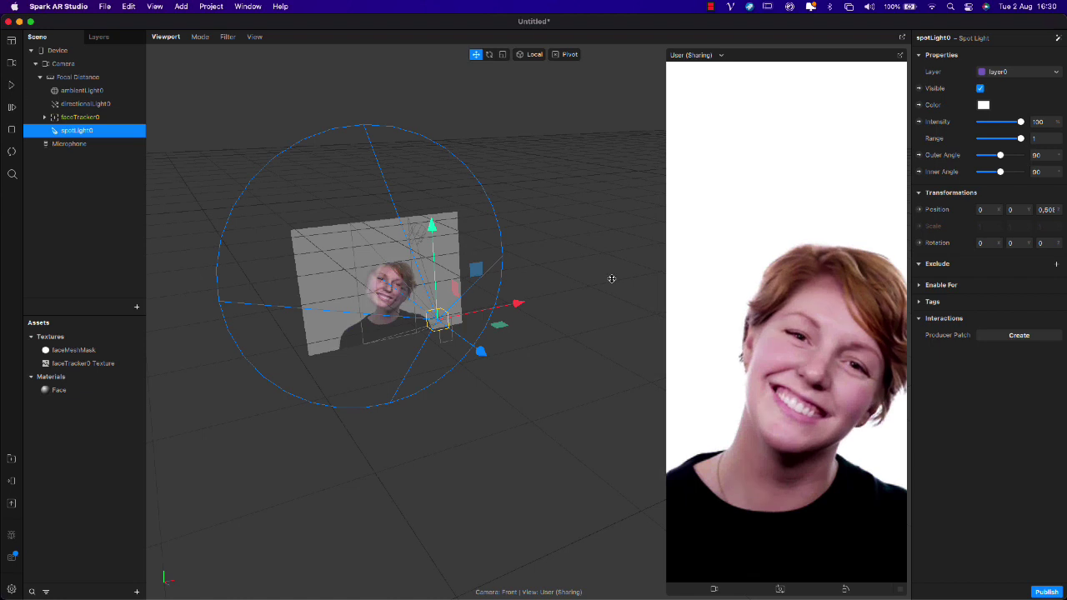
- Try a saturated blue color for the spot light with the color wheel
left_click(983, 105)
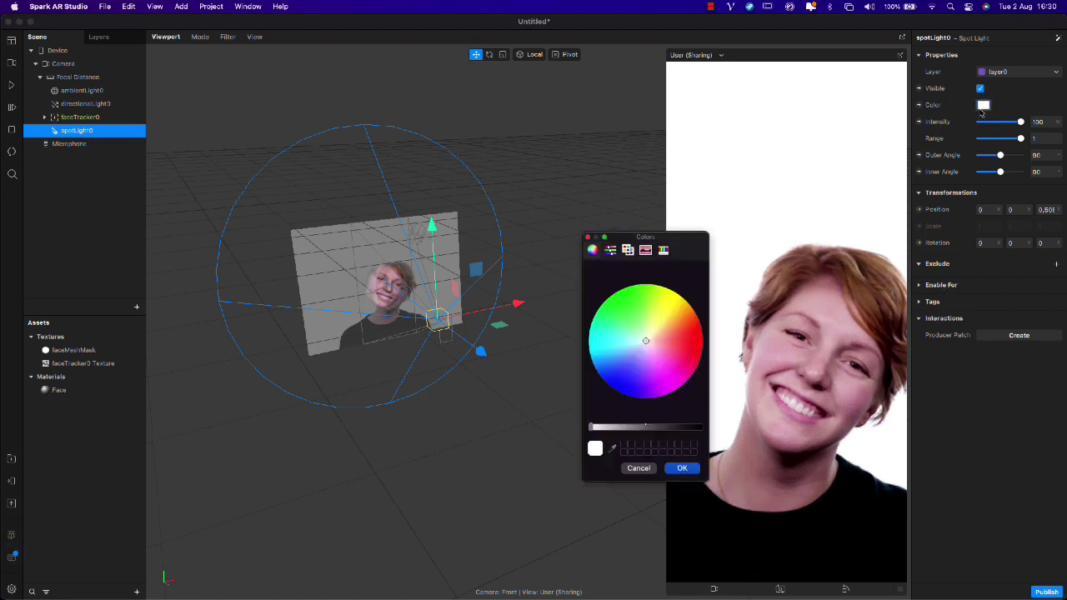
left_click_drag(645, 343, 593, 426)
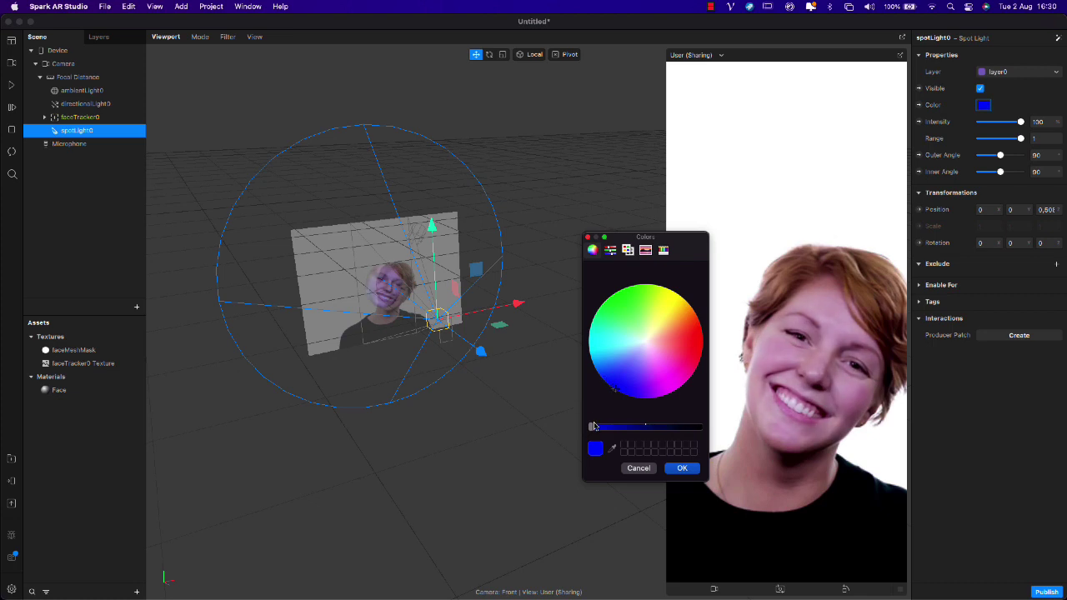
left_click(638, 467)
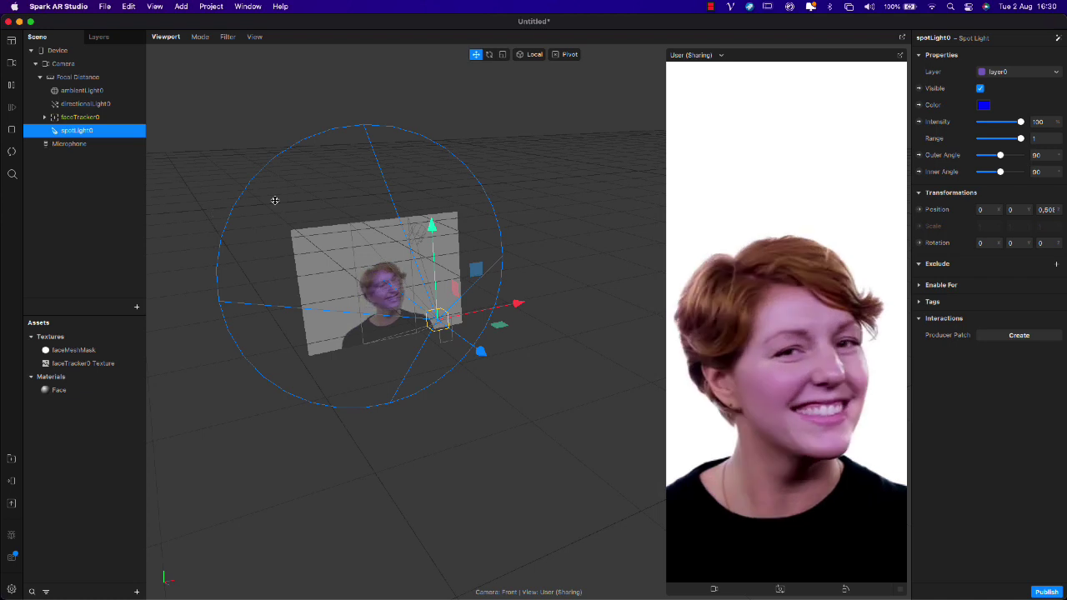
- Preview orange, cyan, magenta and white on the spot light, and set its color to Red from the Apple palette
left_click(984, 105)
left_click_drag(665, 342, 709, 314)
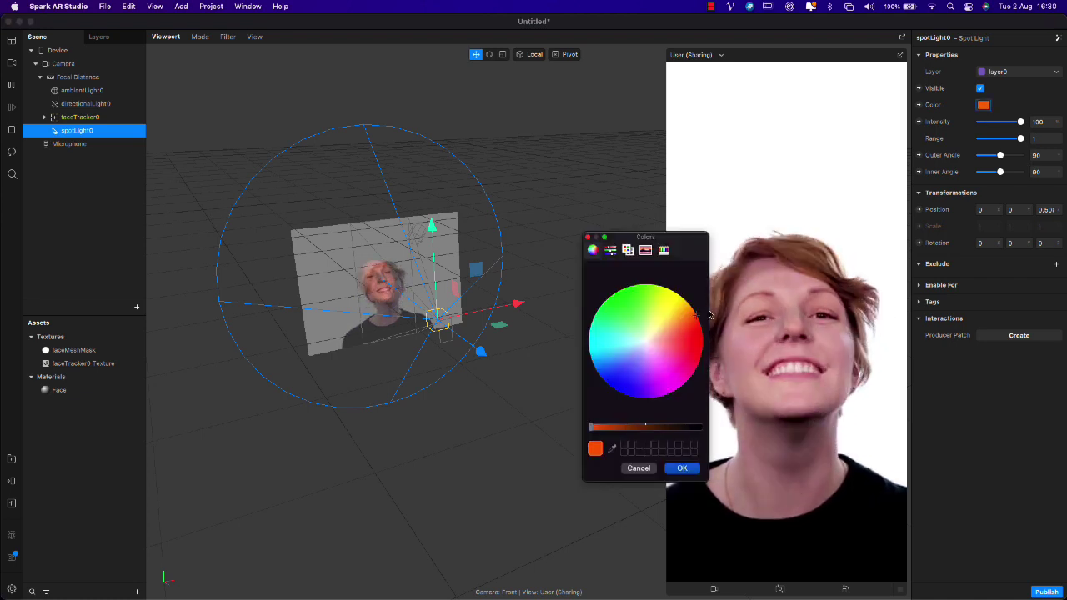
left_click(610, 249)
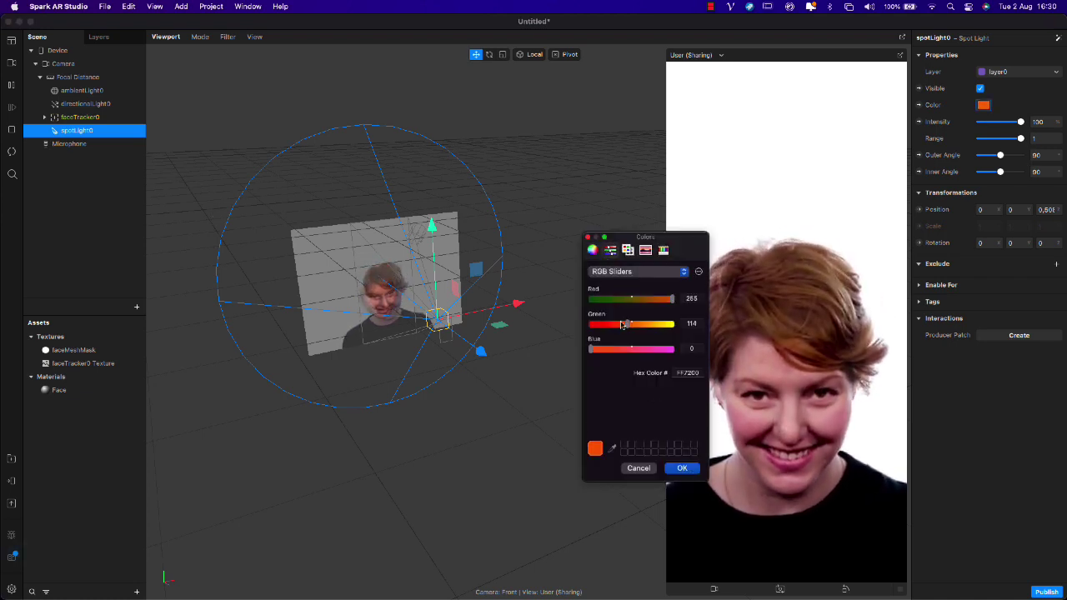
left_click(628, 249)
left_click(618, 344)
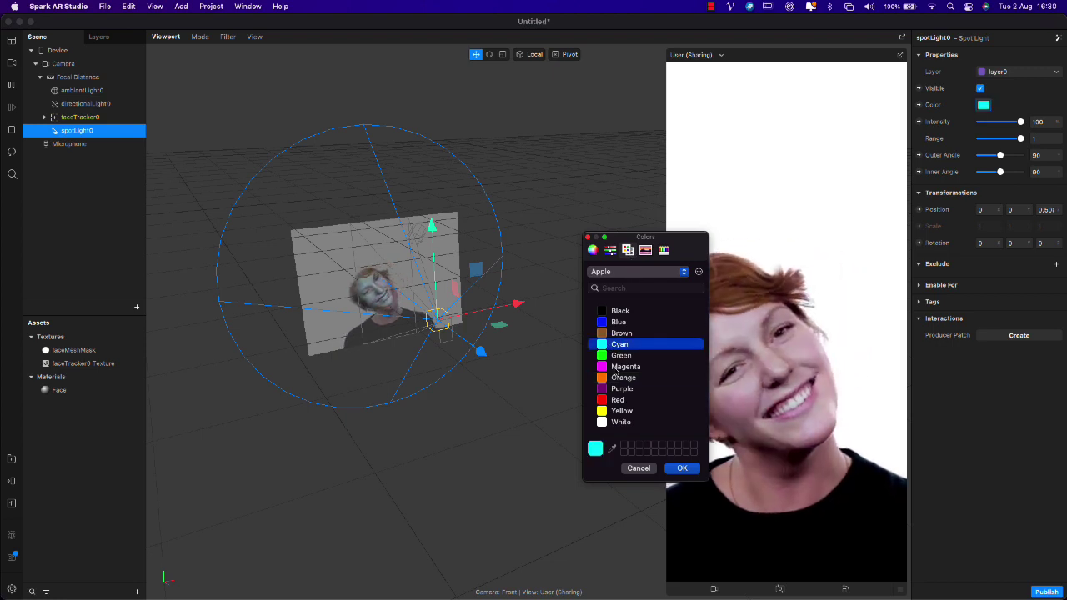
left_click(618, 367)
left_click(615, 400)
left_click(614, 423)
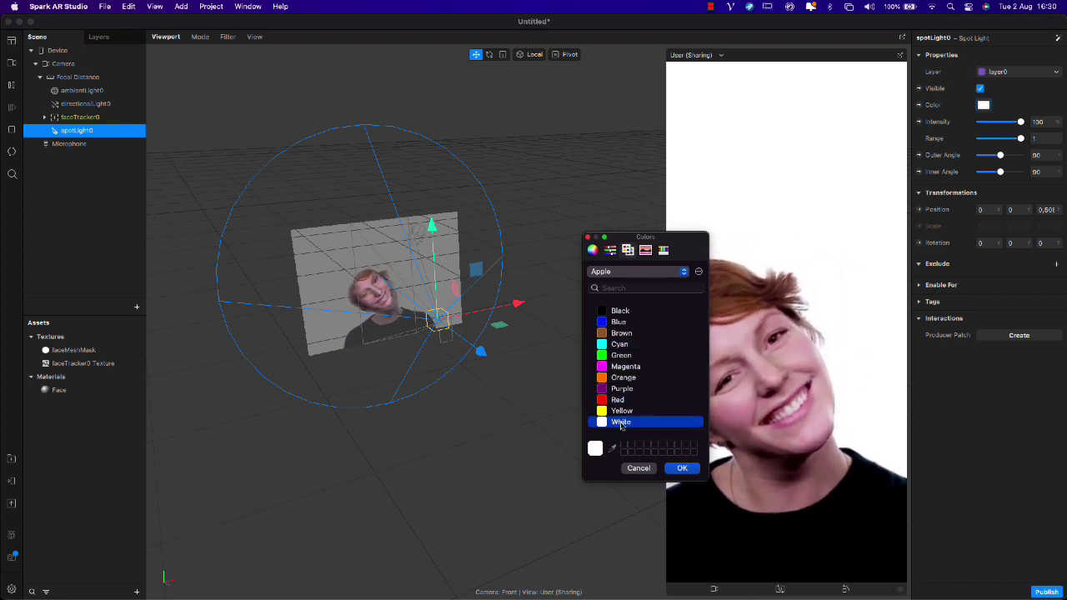
left_click(621, 413)
left_click(620, 404)
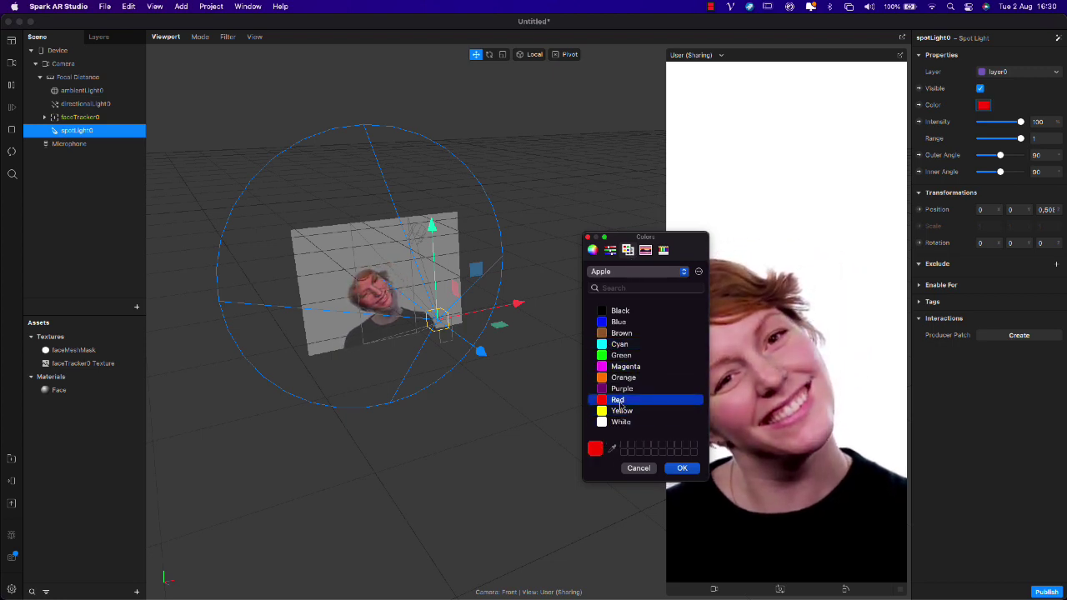
left_click(683, 468)
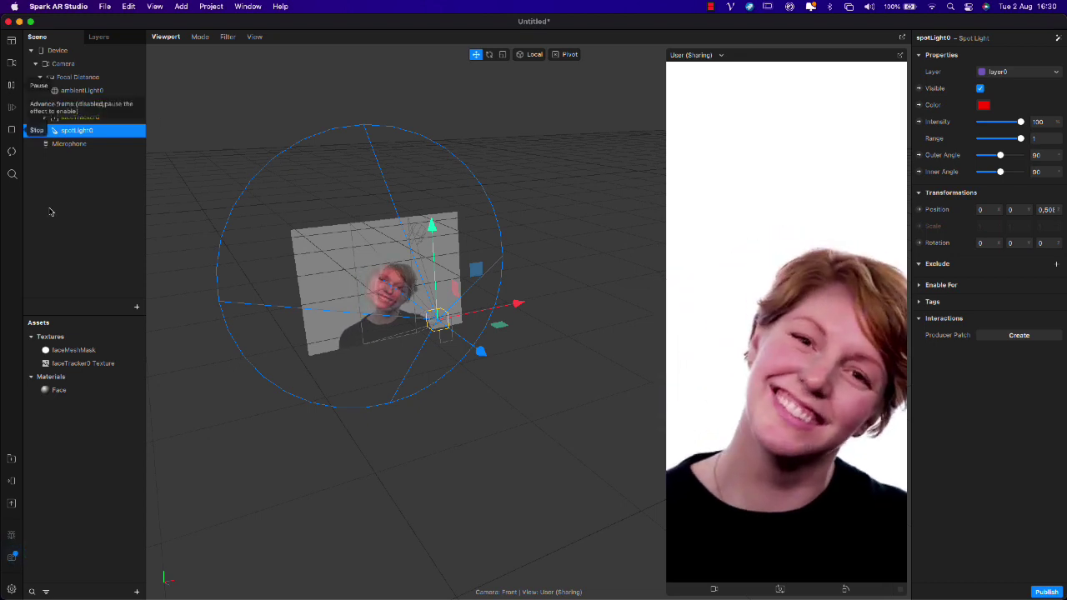
- Return to the online notepad and add the line "Okay, you know how it work. Now we will use the Patch editor to setup the picker"
key("super+Tab")
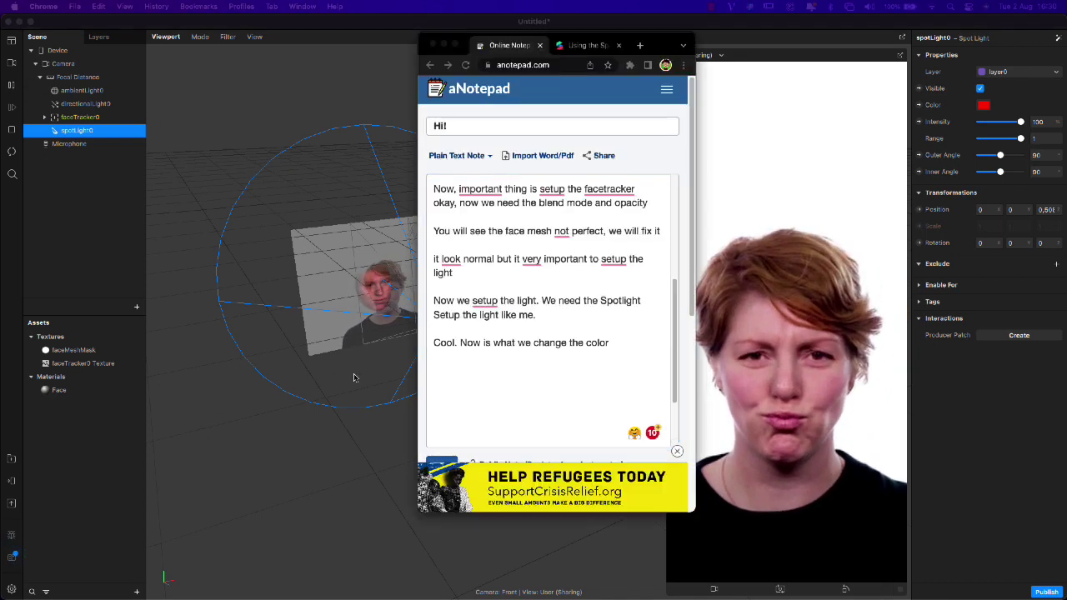
left_click(517, 394)
type(".")
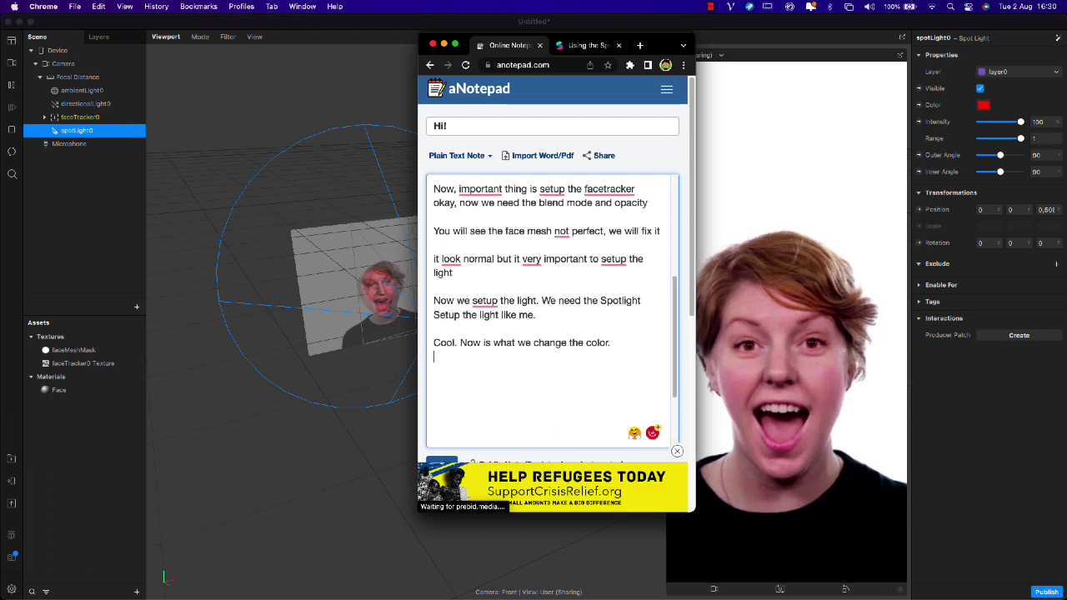
key("Return")
type("Okay, you know")
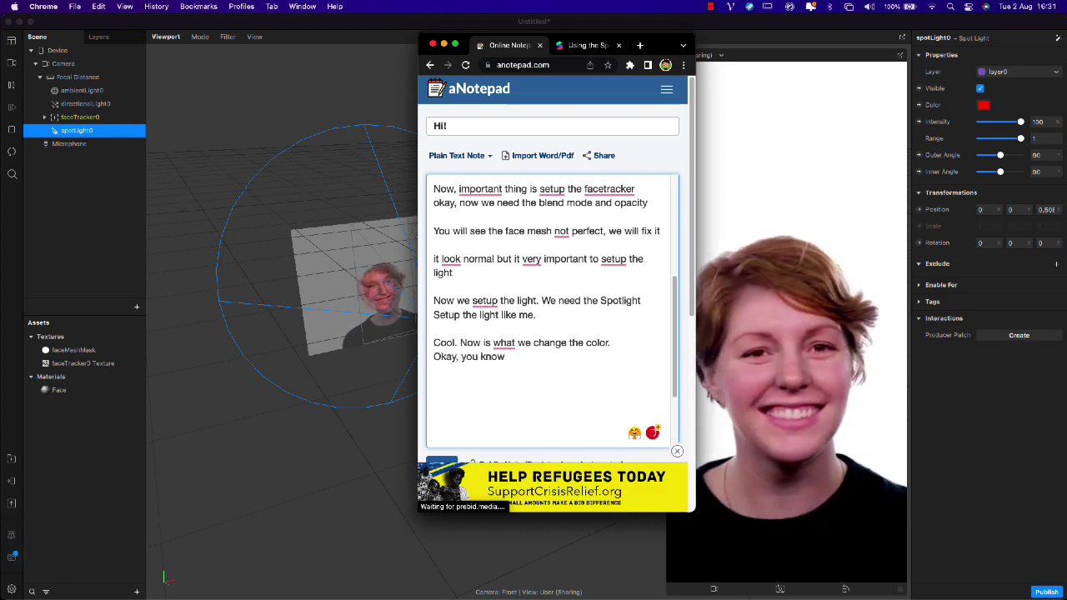
type(" what")
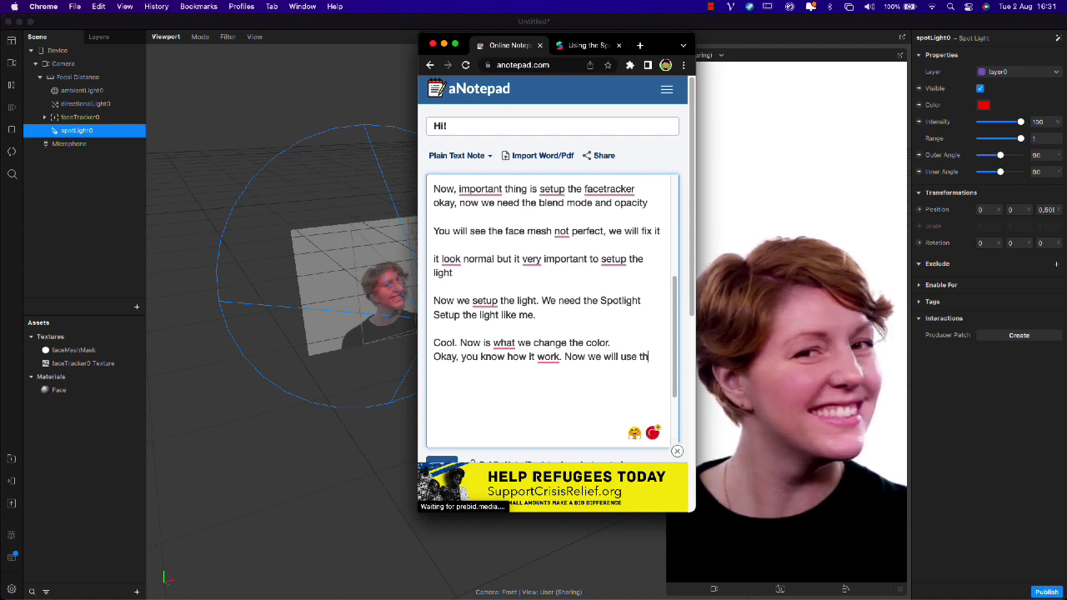
type("tch")
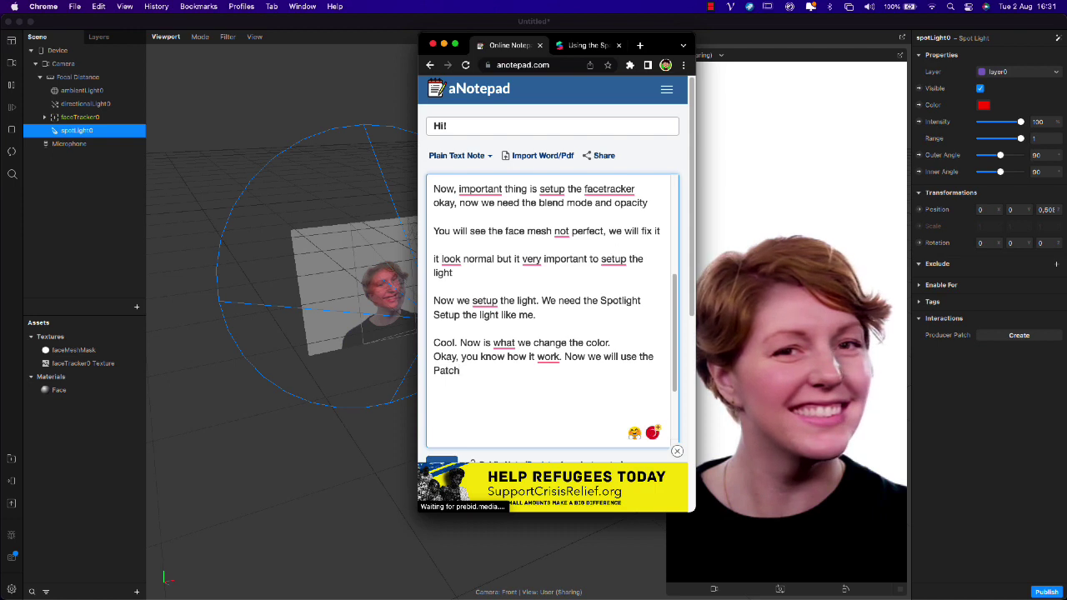
type(" editor to s")
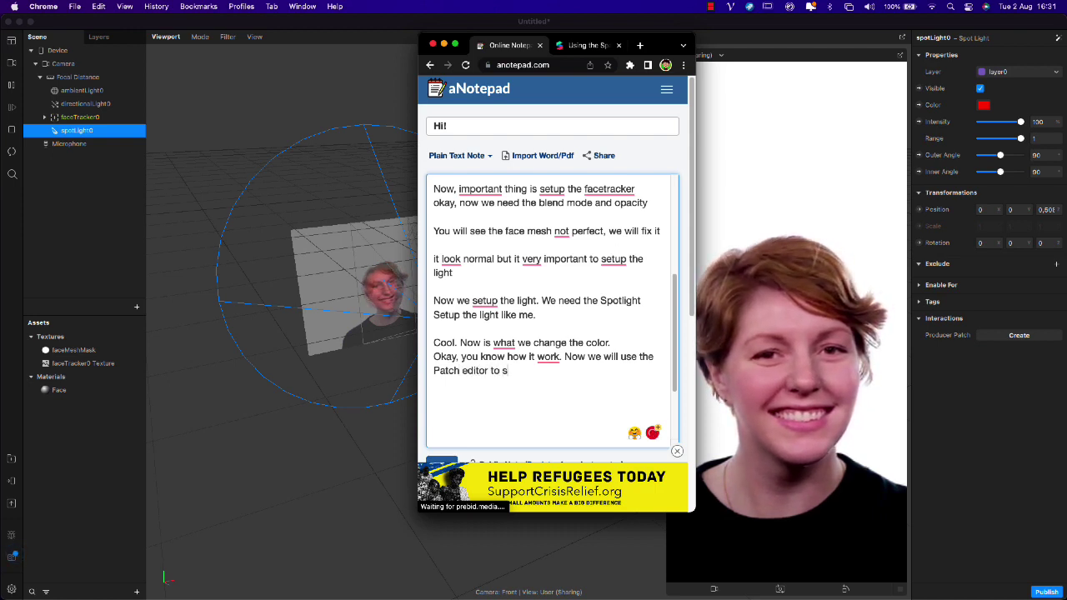
type("etup the picker")
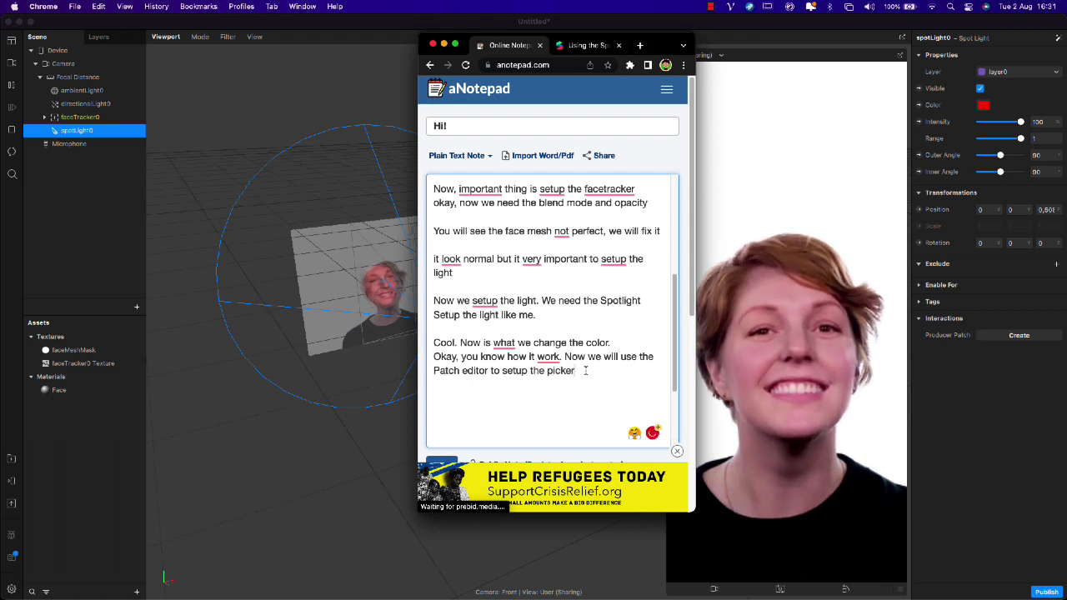
- Switch to Spark AR Studio, show the Patch Editor below the viewport, and enlarge it to about half the window height
left_click(326, 455)
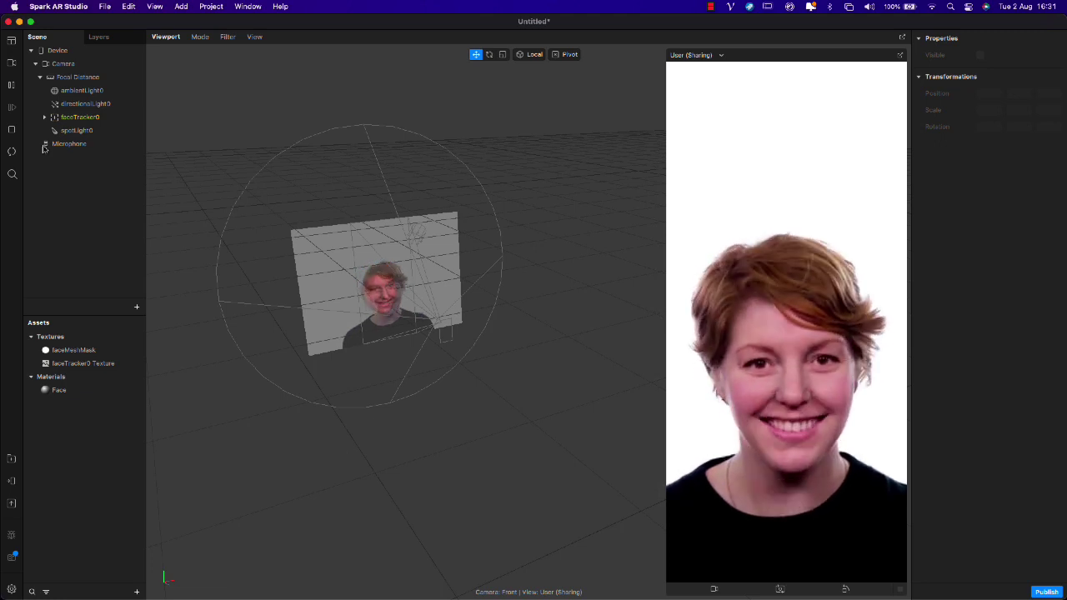
left_click(11, 40)
left_click(38, 54)
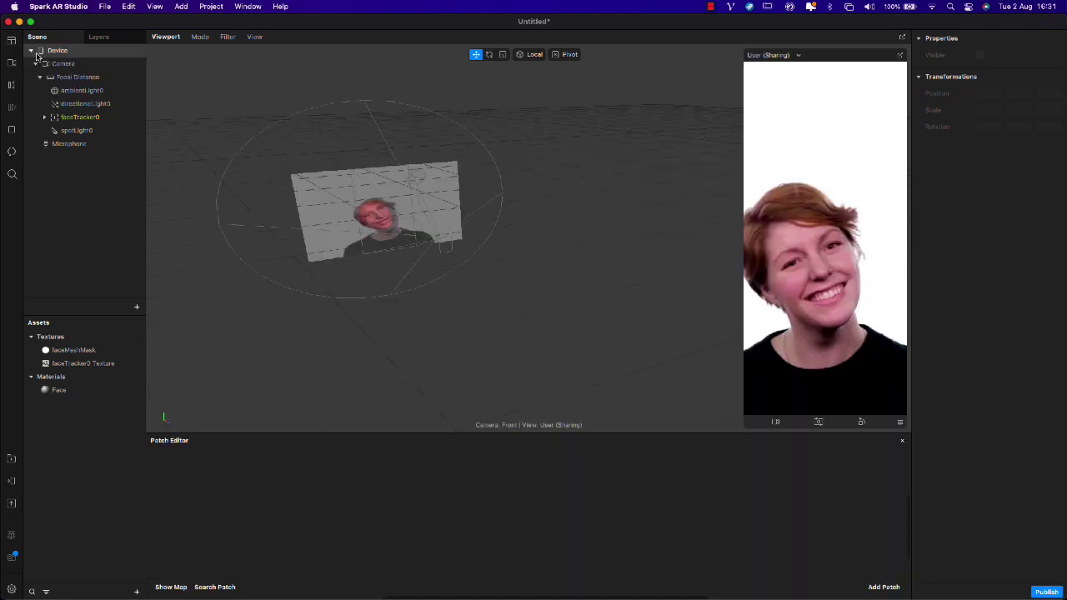
left_click_drag(357, 435, 349, 283)
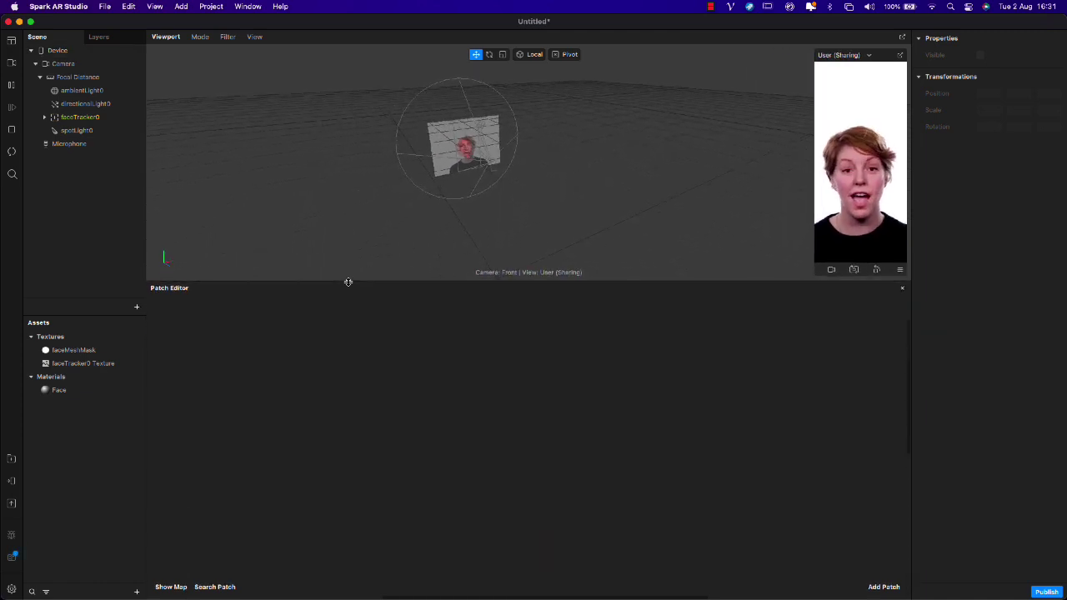
- Add a Picker UI patch to the Patch Editor and enable its Visible option
right_click(383, 358)
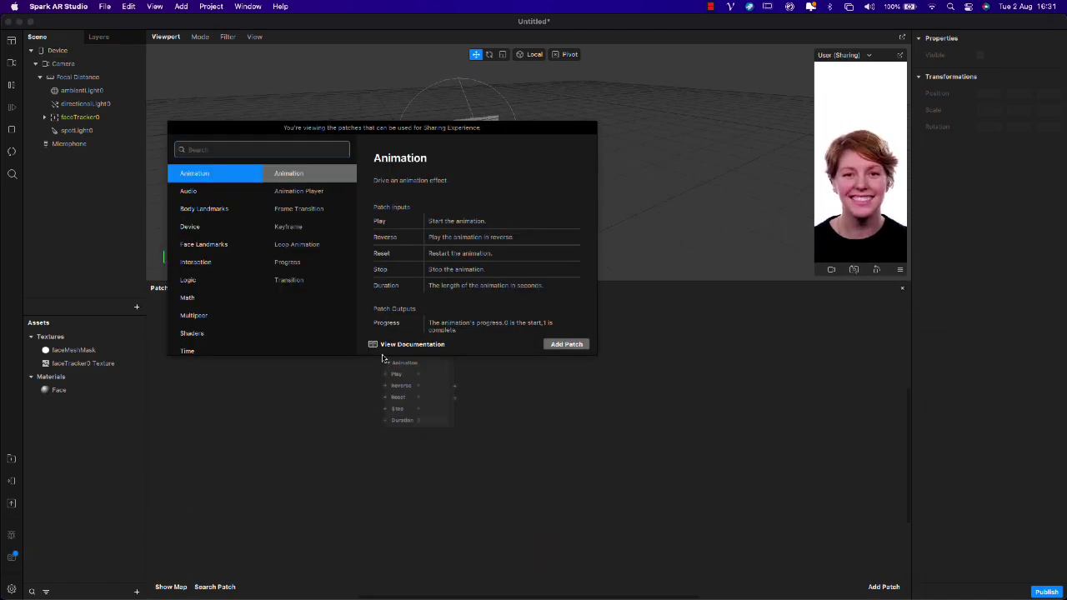
type("native")
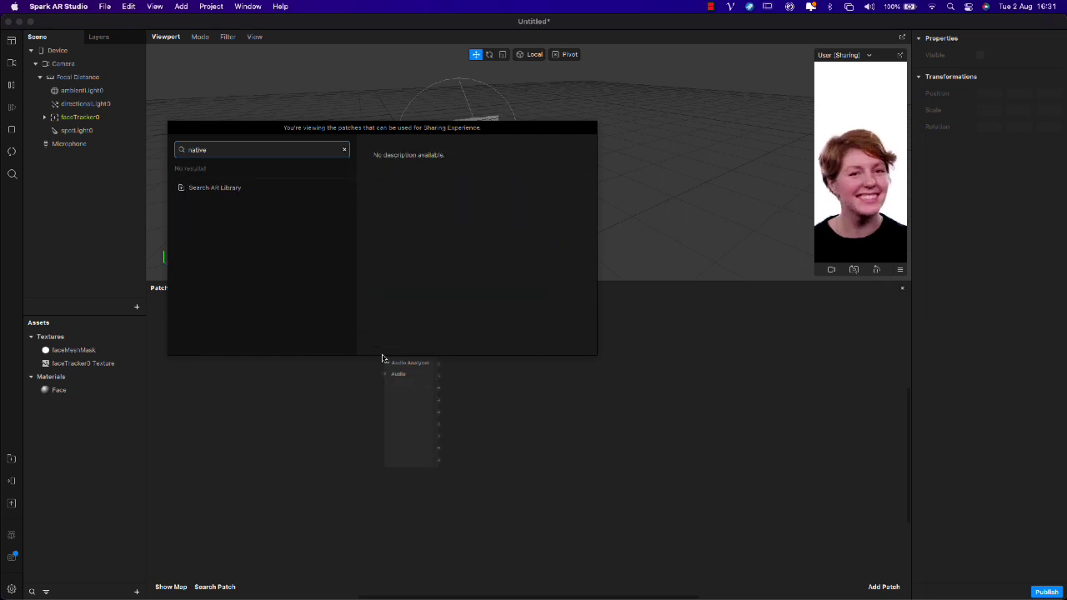
type("pic")
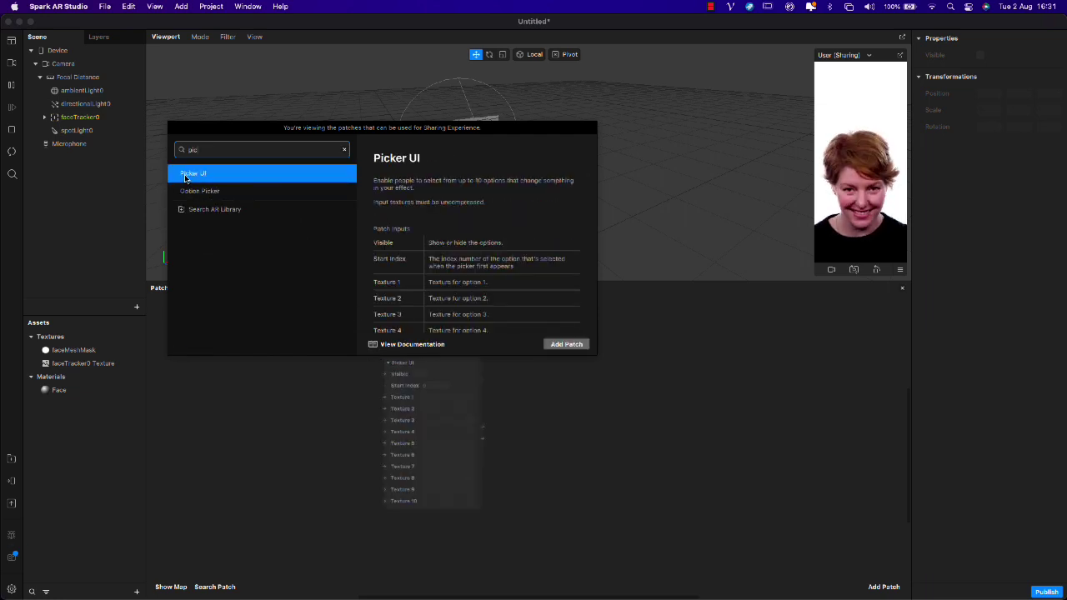
left_click(568, 345)
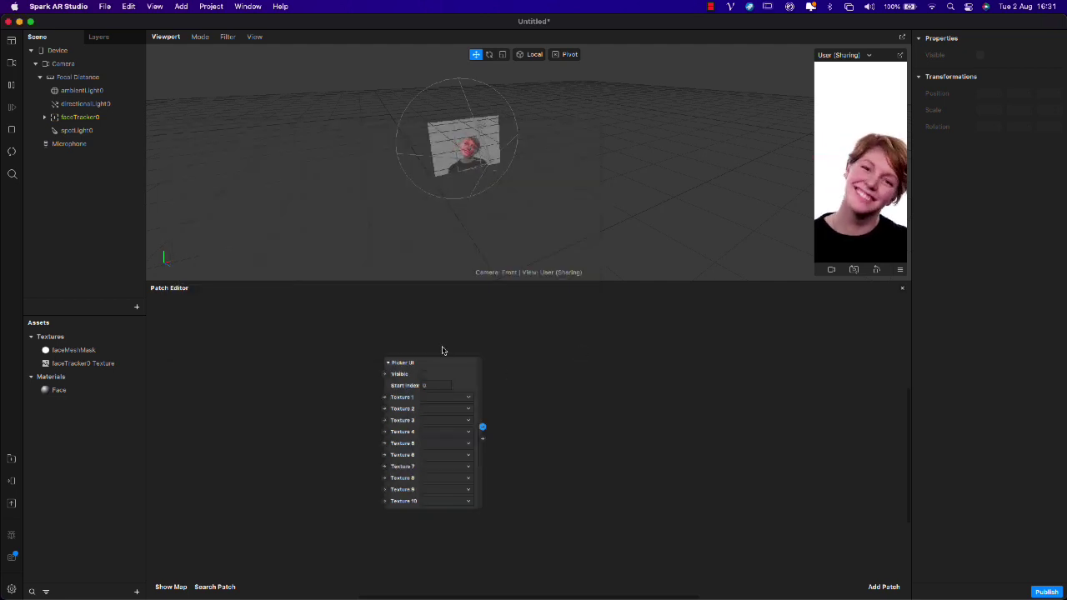
left_click(424, 374)
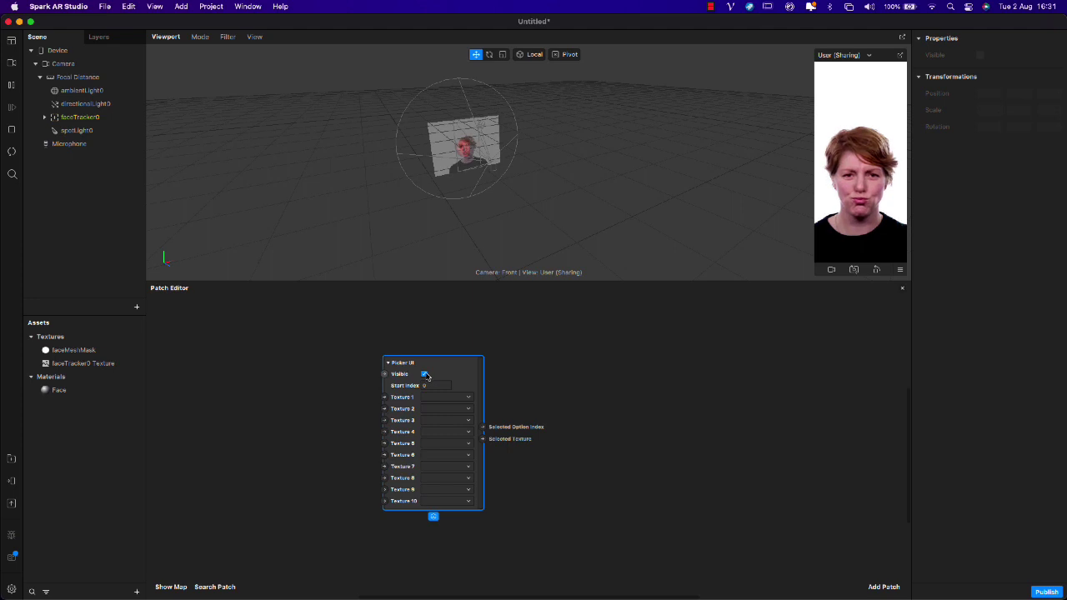
scroll(491, 440, "up", 5)
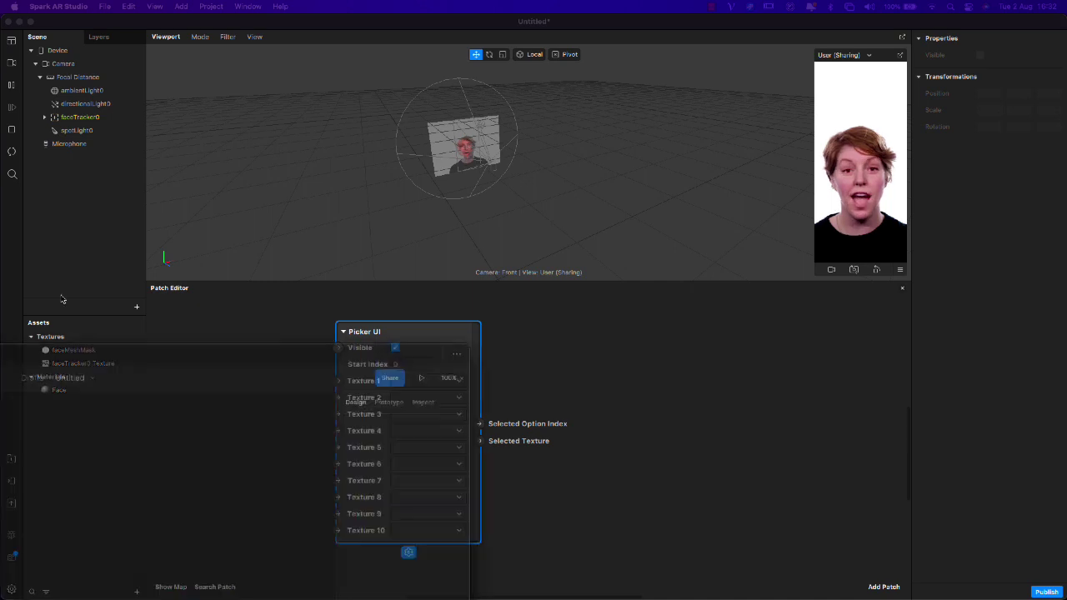
key("super+Tab")
left_click_drag(598, 40, 841, 113)
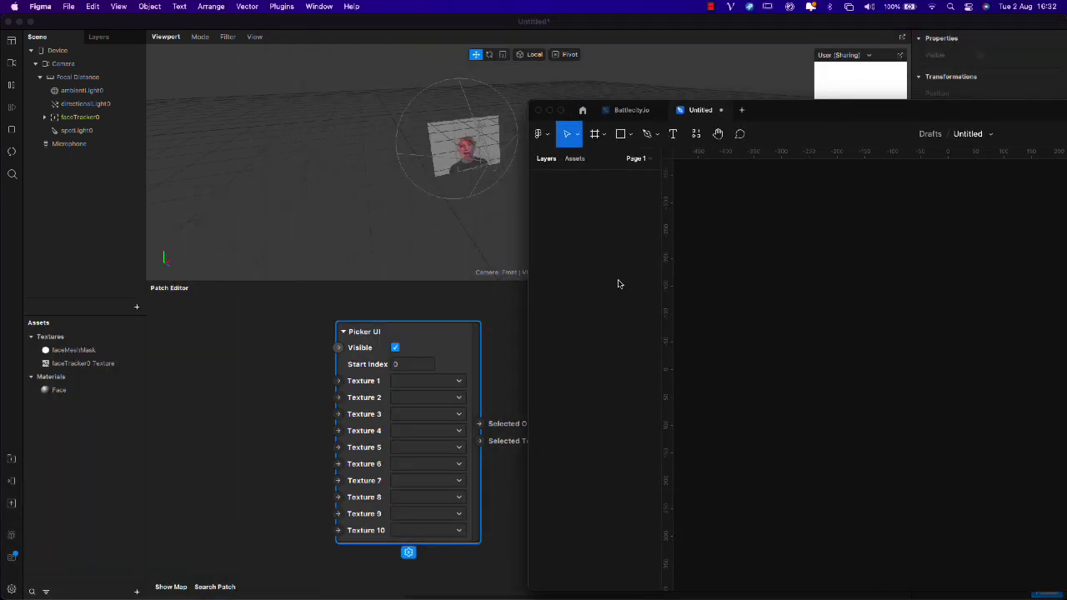
key("super+Tab")
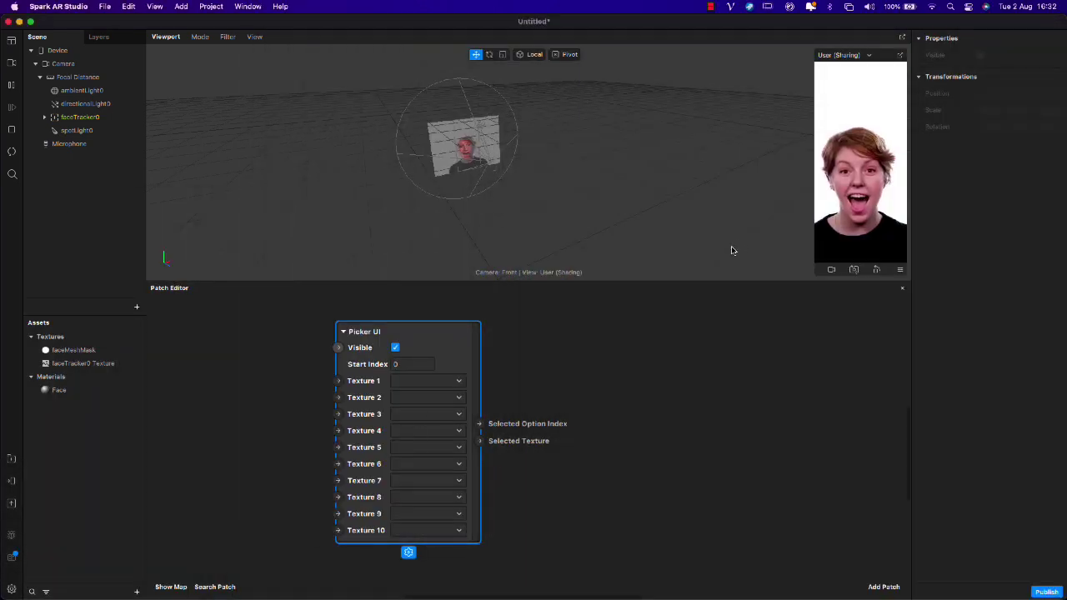
- Switch to the online notepad and add the lines "We need design the icon. ex: i have 5 options" and "file size: 80x 80px"
key("super+Tab")
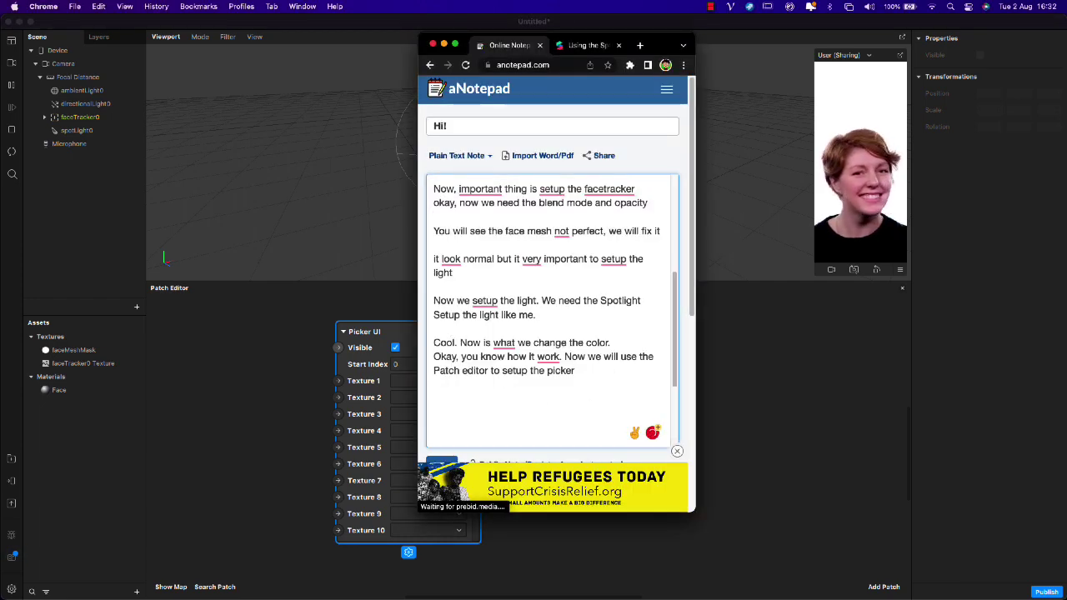
type("e need design the icon. ex: i have 5 options")
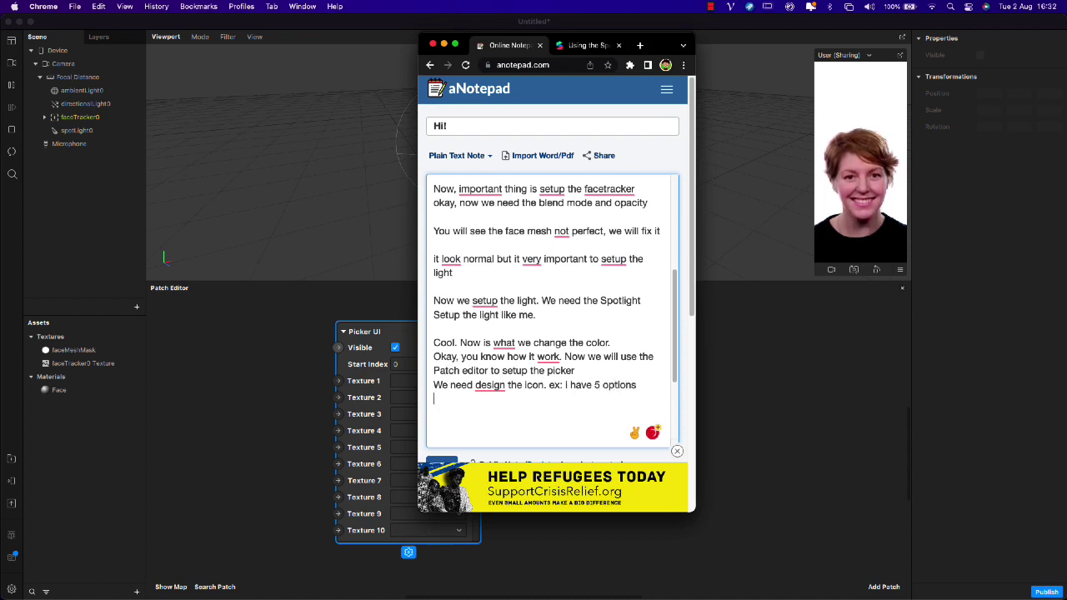
key("Return")
type("file ")
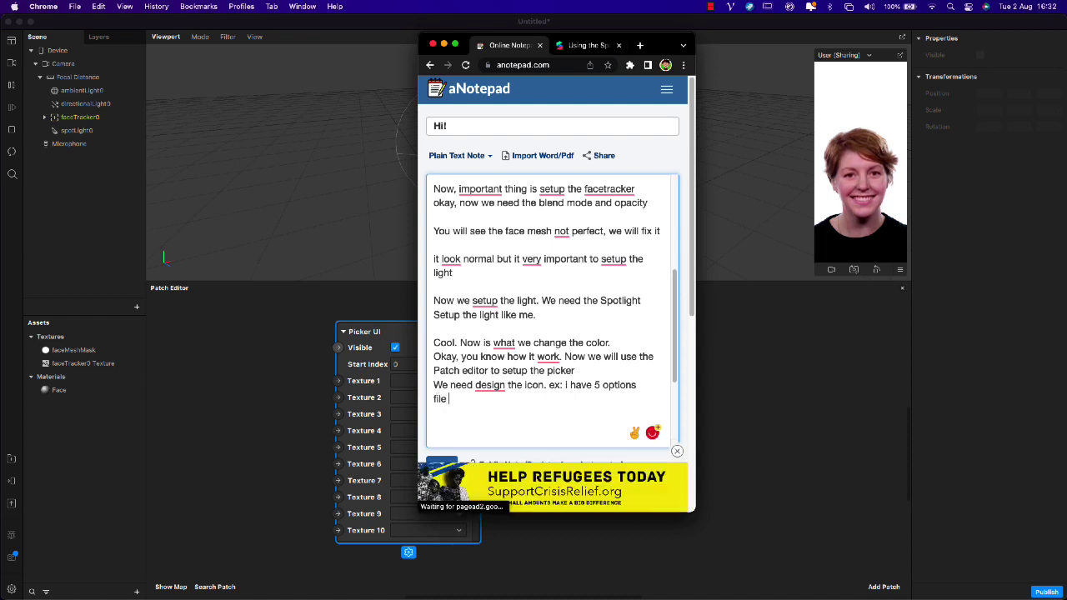
type("sizeL:")
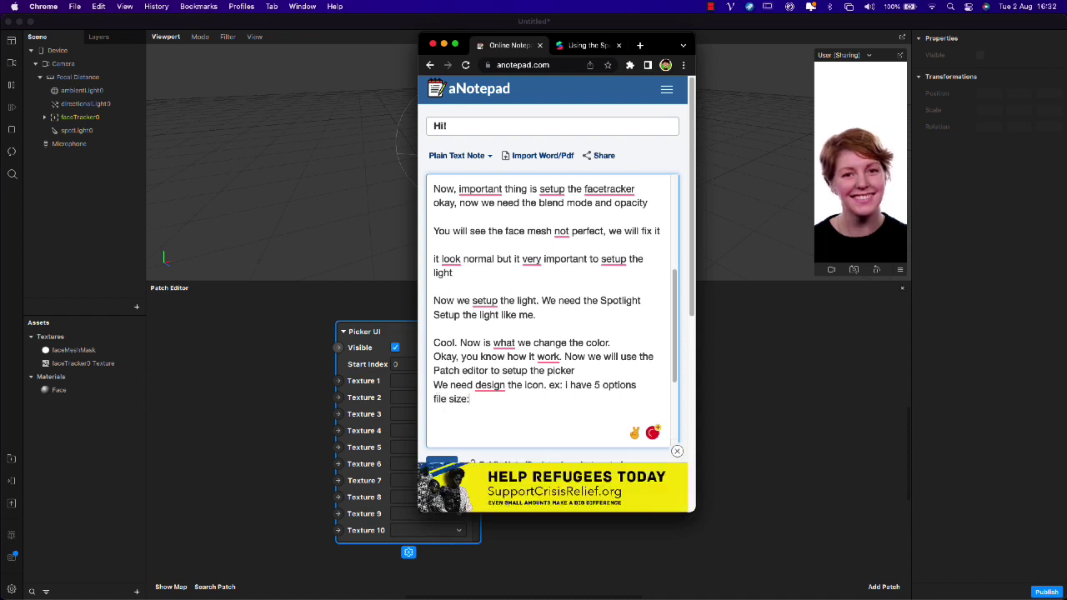
type("80x8")
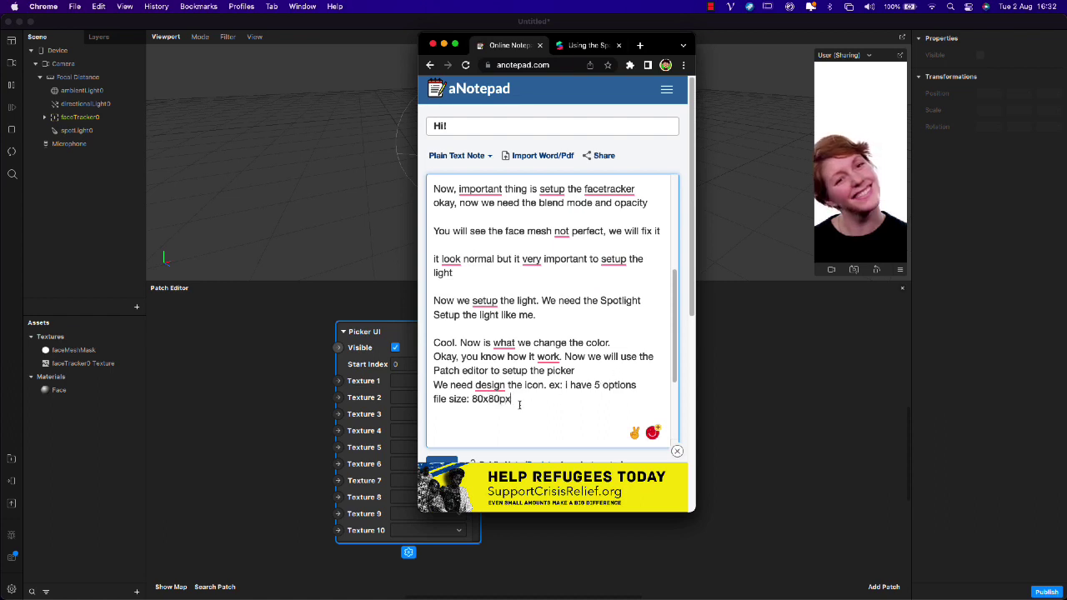
type("0px")
left_click(487, 398)
left_click(482, 399)
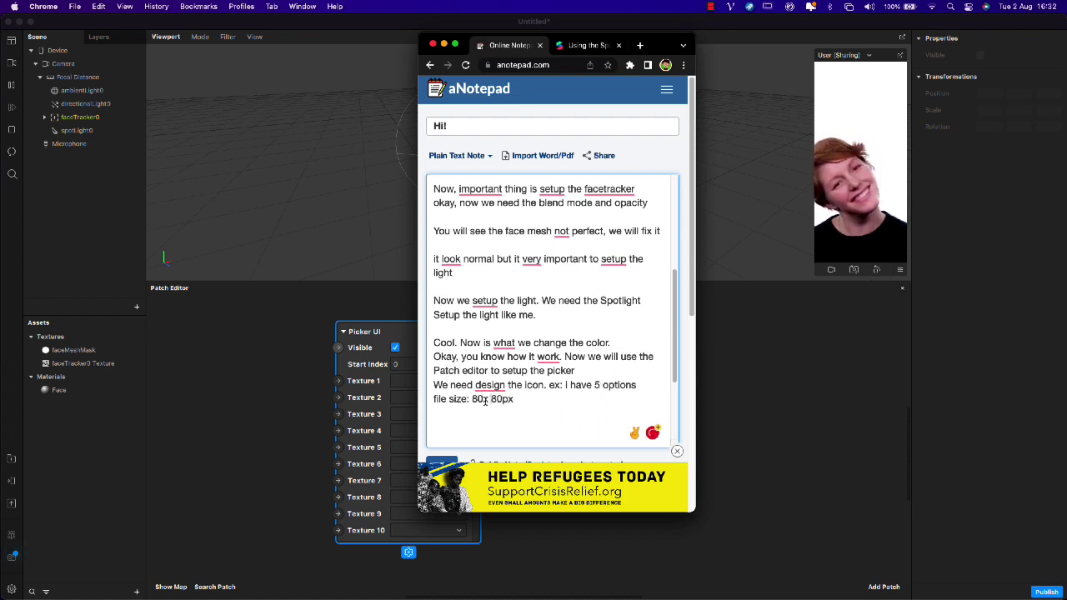
left_click(506, 398)
- Switch to Figma, draw a square frame about 61 × 61, and reposition the window so the whole workspace is visible
left_click(785, 377)
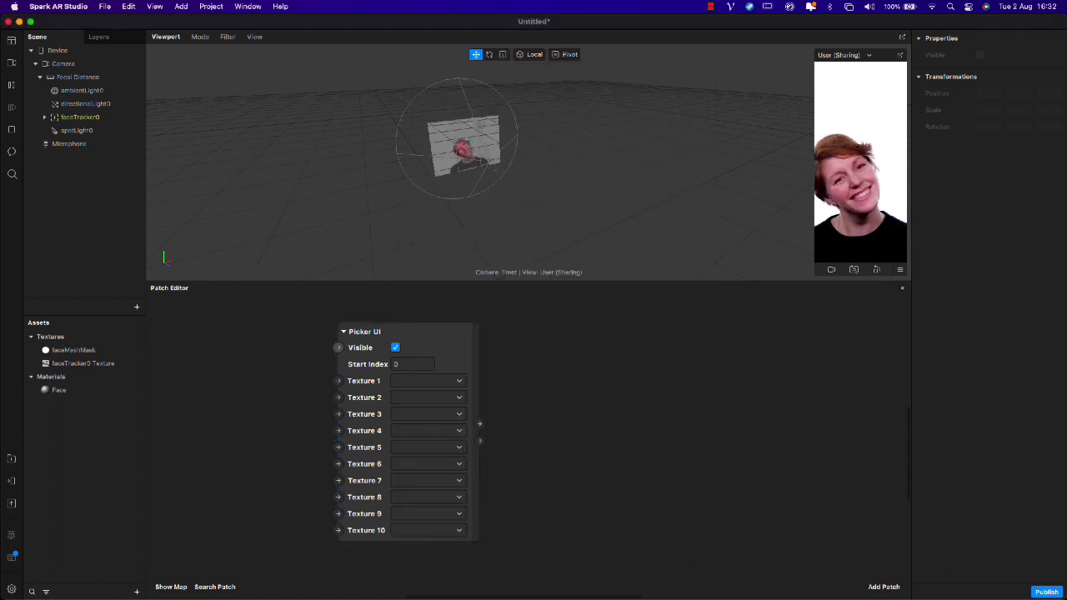
key("super+Tab")
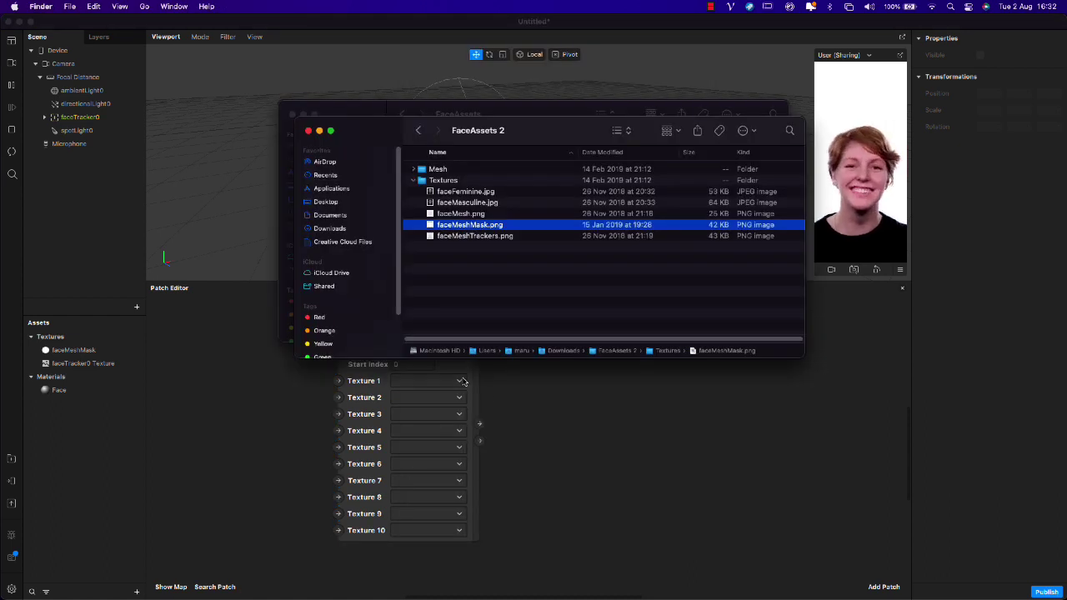
key("super+Tab")
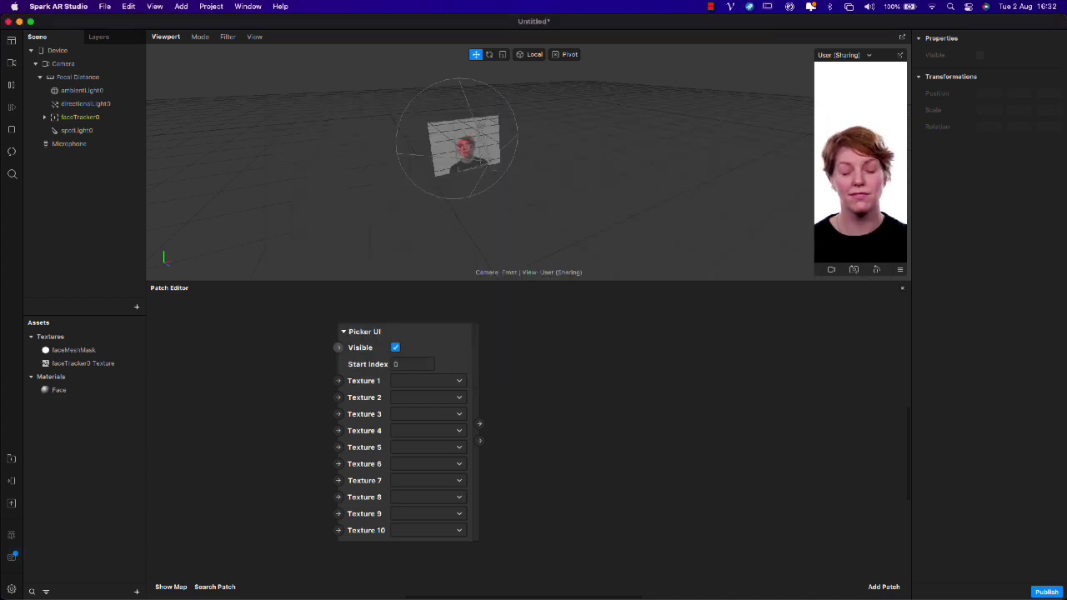
key("super+Tab")
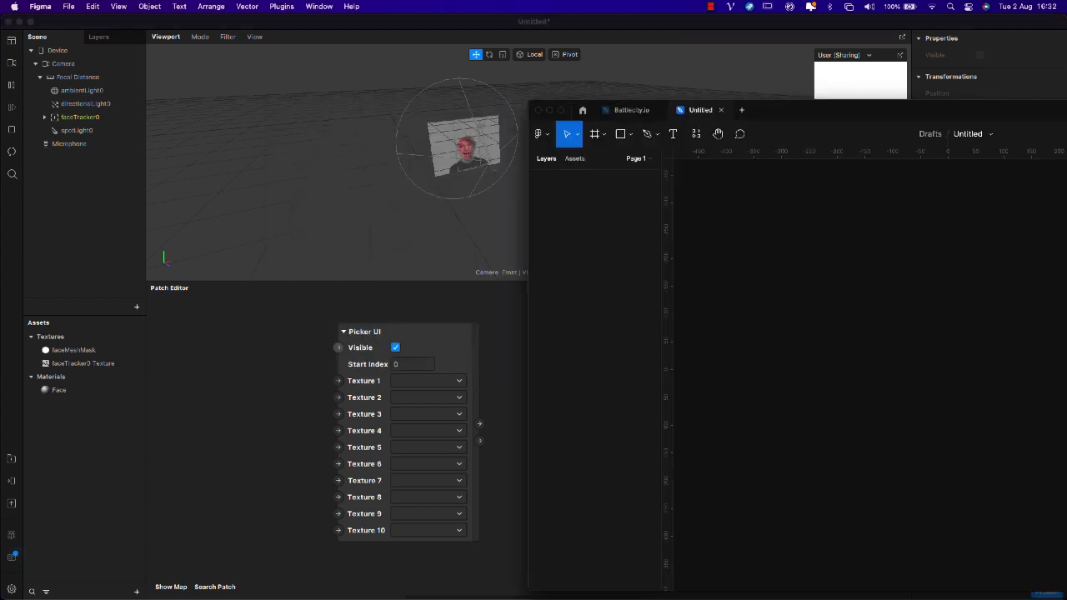
left_click(594, 133)
left_click_drag(736, 223, 770, 257)
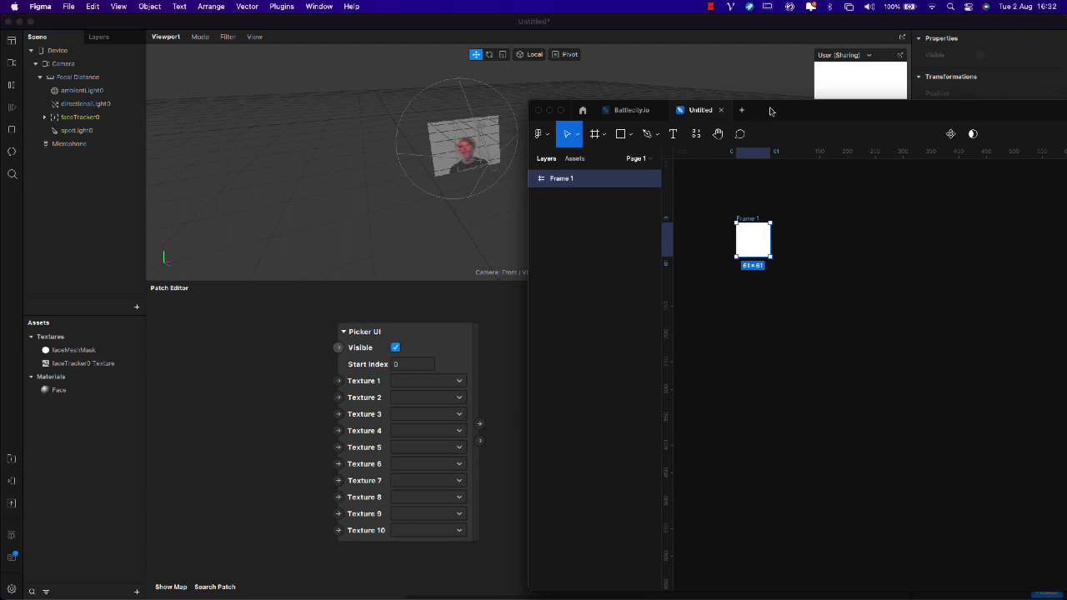
left_click_drag(772, 109, 510, 95)
left_click_drag(268, 208, 500, 208)
left_click_drag(881, 98, 546, 118)
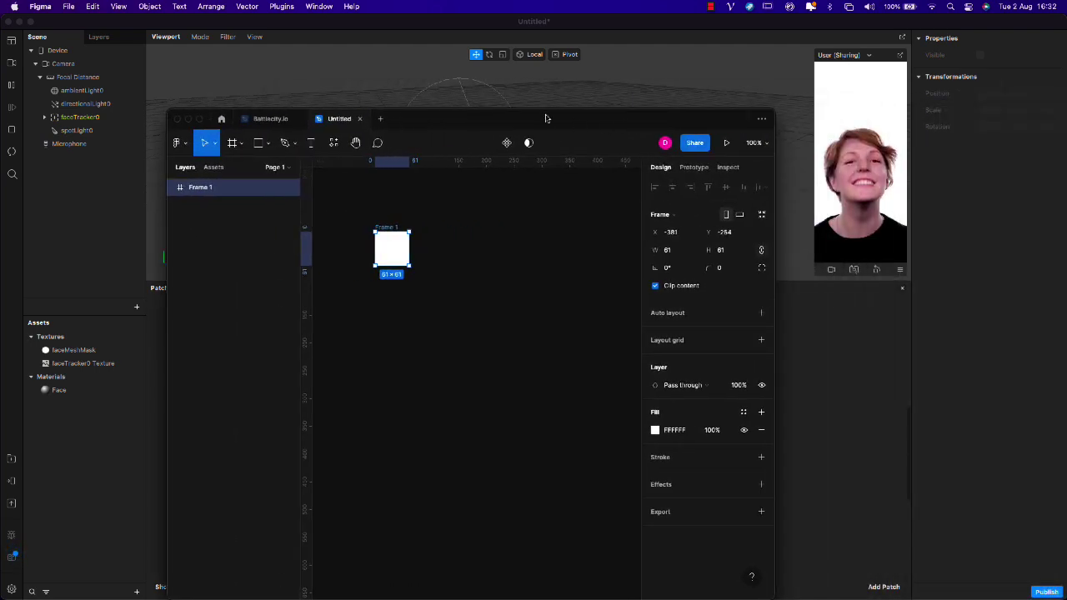
- Set the frame's width and height to 80
left_click(674, 250)
type("8")
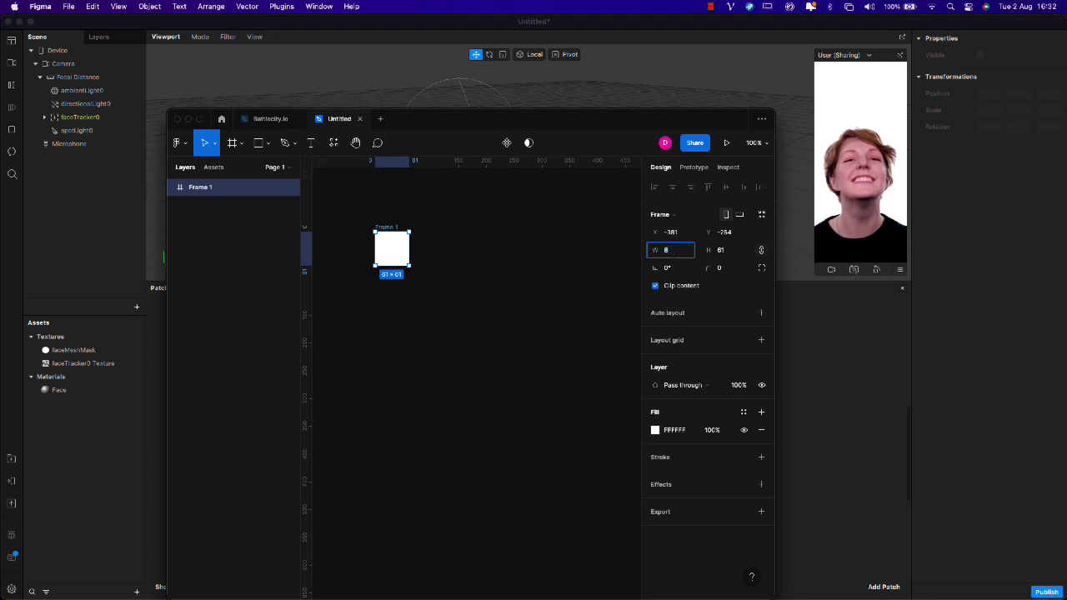
type("0")
key("Tab")
type("80")
key("Return")
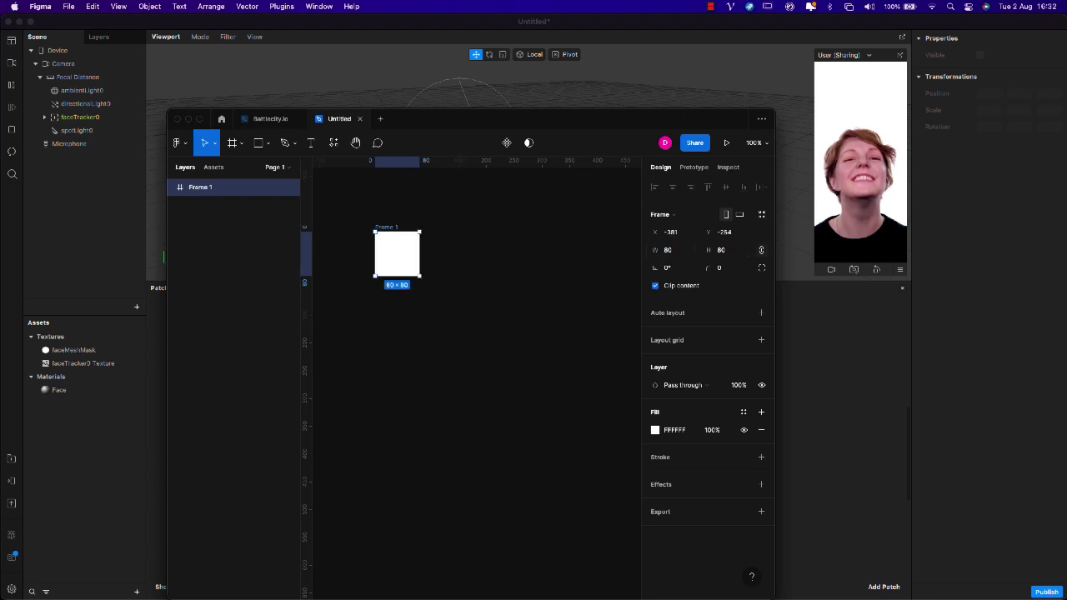
- Fill the frame with dark red AF0000
left_click(656, 430)
left_click_drag(583, 371, 680, 370)
left_click(493, 269)
- Duplicate the red frame just to its right and fill the copy with blue 053CFF
left_click(385, 230)
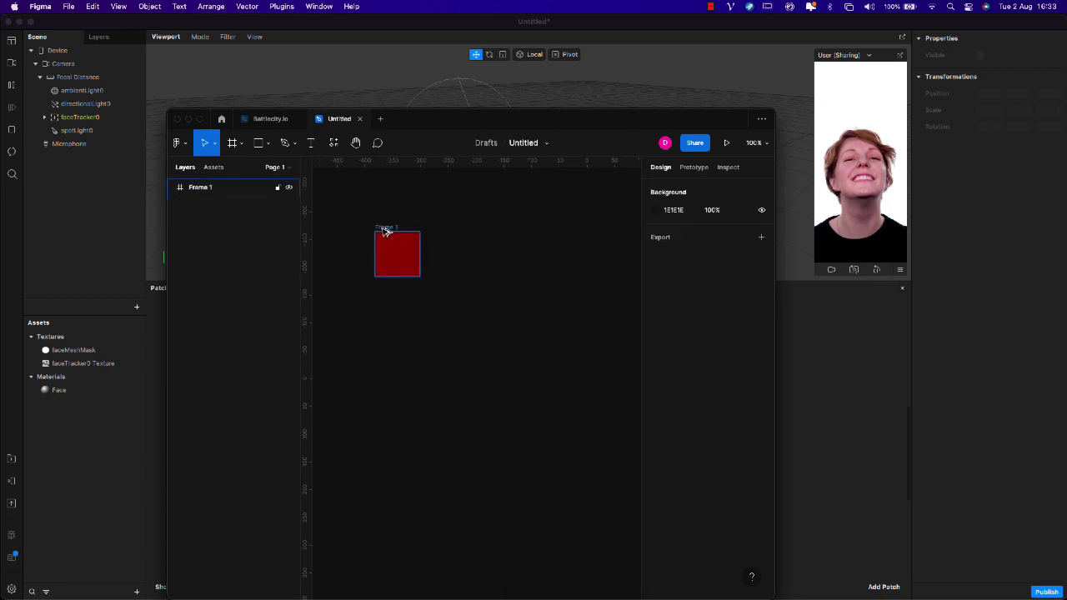
left_click_drag(386, 231, 436, 233, "alt")
left_click(655, 430)
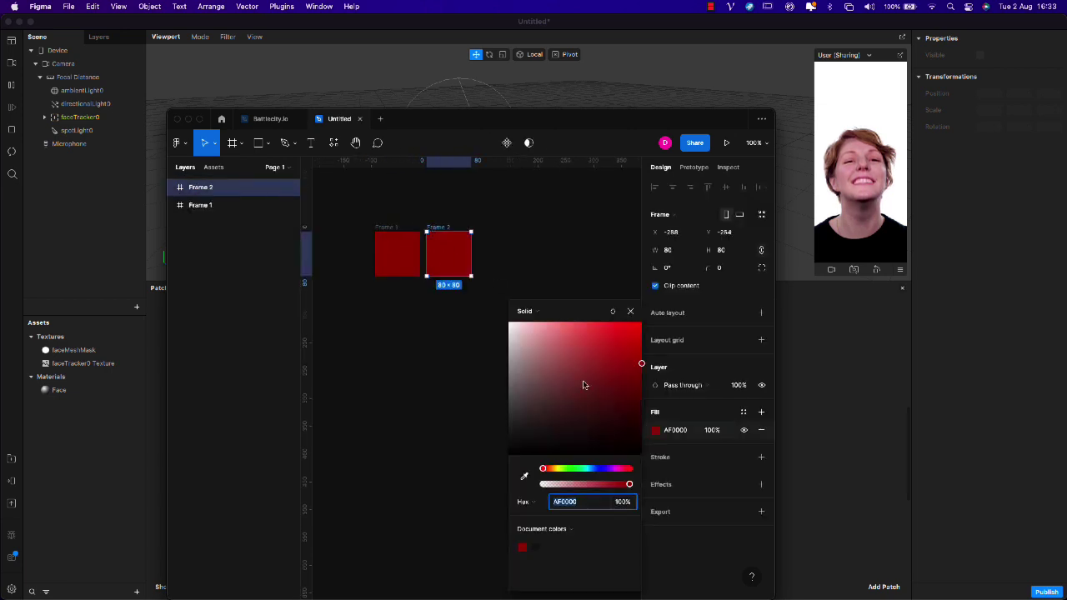
left_click_drag(582, 472, 599, 472)
left_click_drag(603, 379, 642, 322)
left_click(419, 213)
- Duplicate the blue frame just to its right and fill the copy with green 00B912
left_click(444, 233)
left_click_drag(443, 233, 498, 239, "alt")
left_click(656, 430)
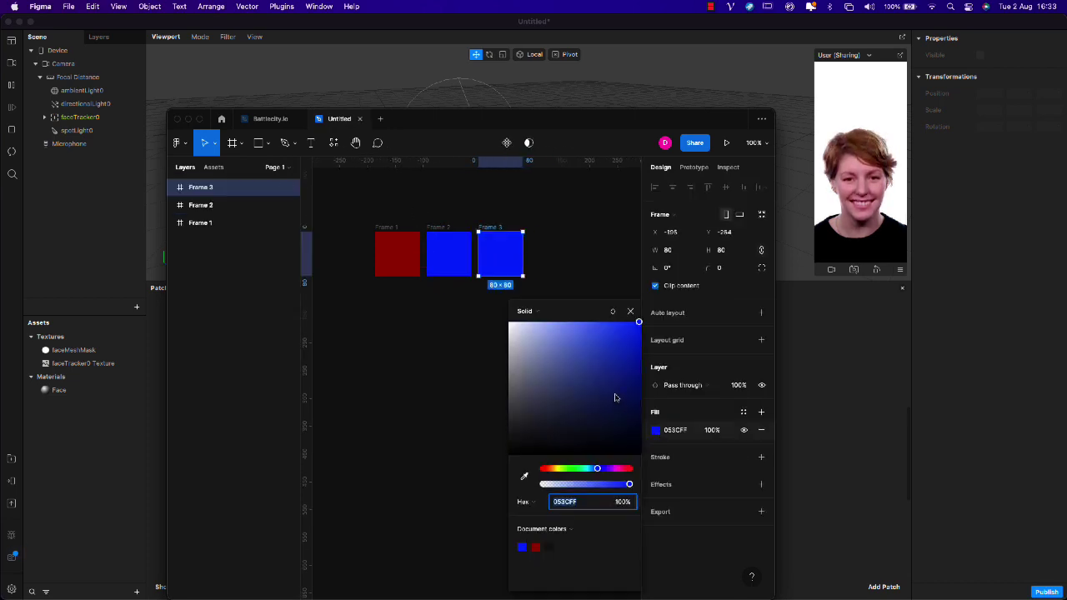
mouse_move(617, 396)
left_mouse_down()
mouse_move(641, 421)
mouse_move(622, 407)
left_mouse_up()
left_click_drag(597, 468, 574, 470)
left_click_drag(600, 405, 642, 383)
left_click(434, 330)
- Place a copy of the blue frame to the right of the green one and fill it with amber FFC805
left_click(511, 235)
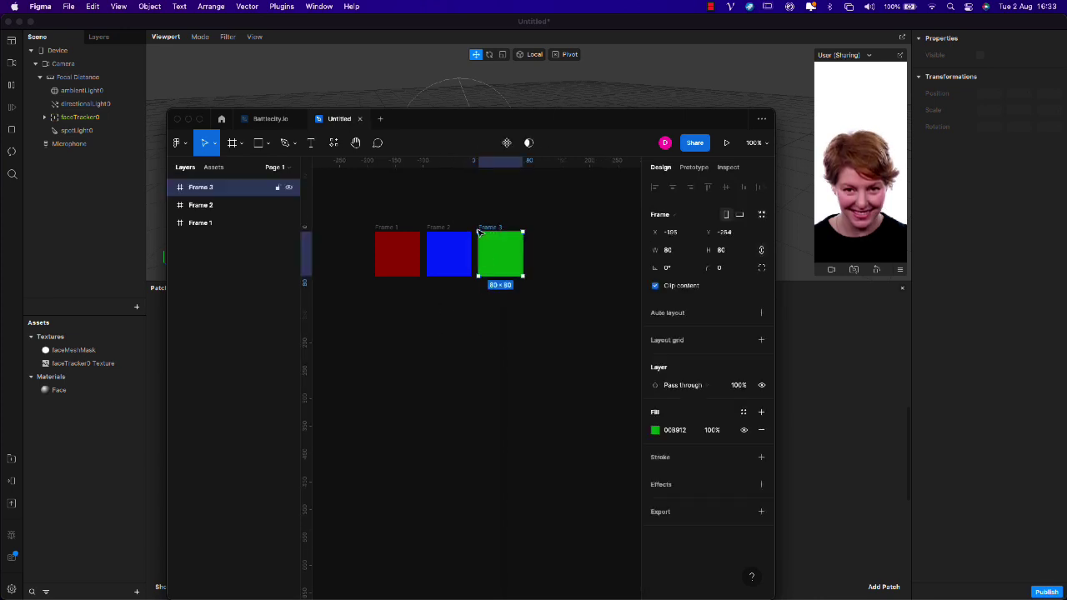
left_click_drag(439, 232, 546, 233, "alt")
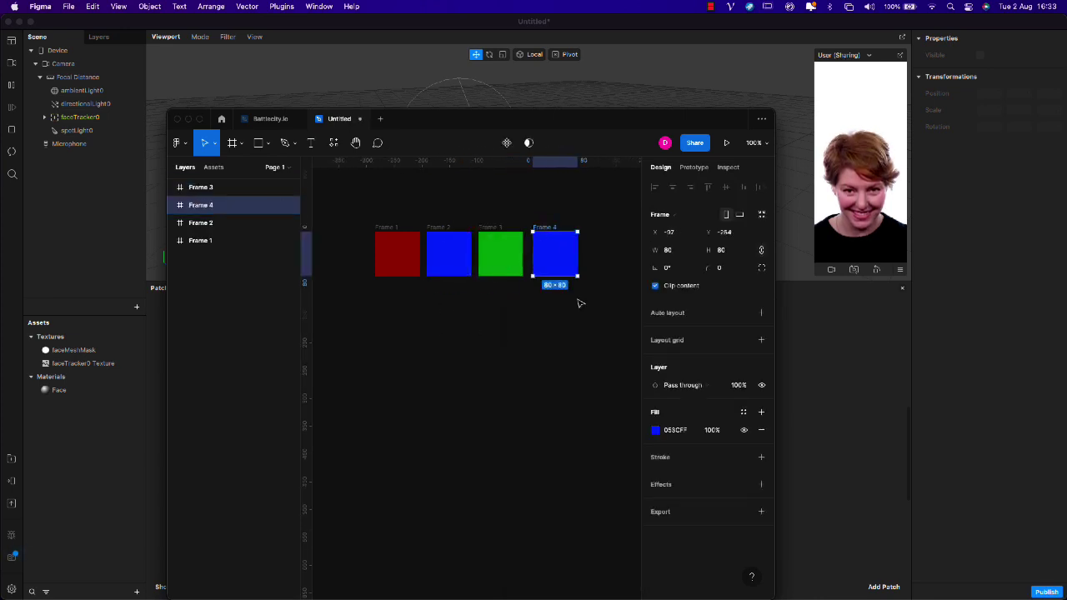
left_click(656, 430)
left_click(566, 469)
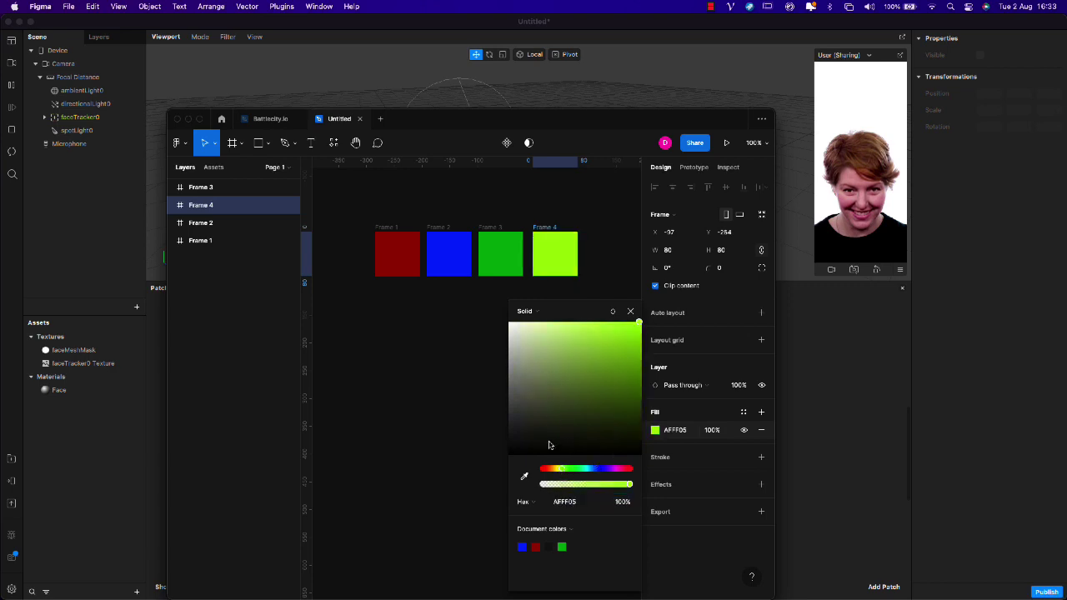
left_click(556, 470)
left_click(554, 285)
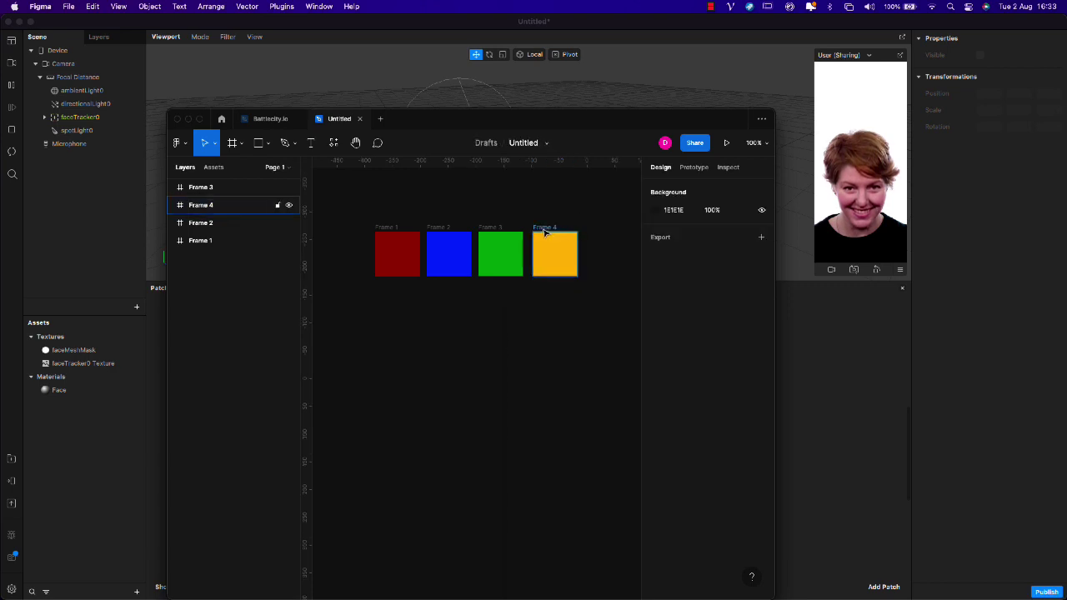
- Duplicate the amber frame just to its right and fill the copy with magenta FF05C8
left_click_drag(547, 234, 598, 237, "alt")
left_click(655, 430)
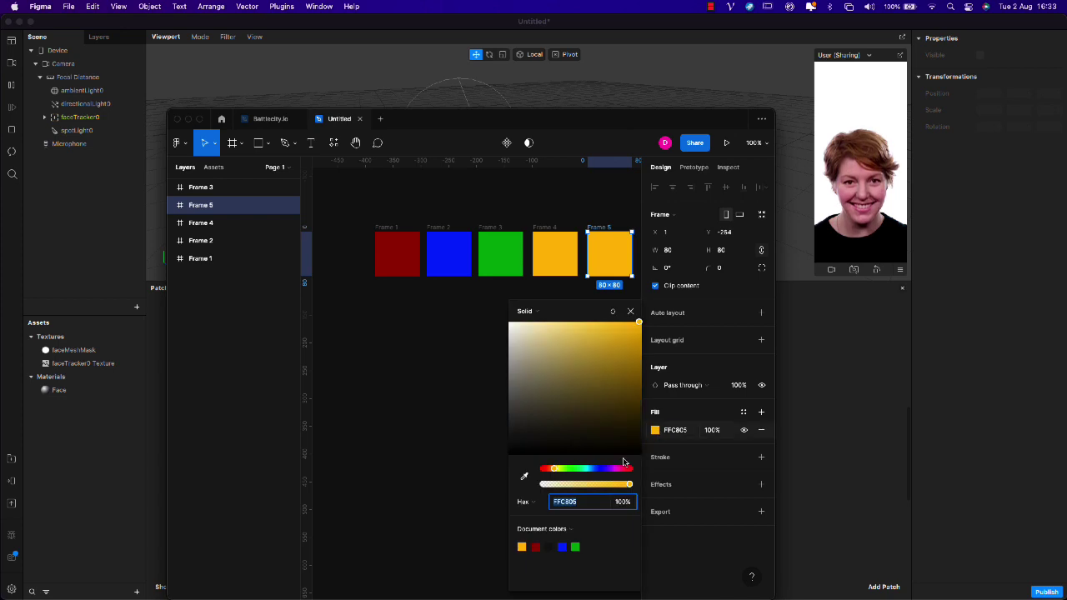
left_click(620, 469)
left_click(463, 349)
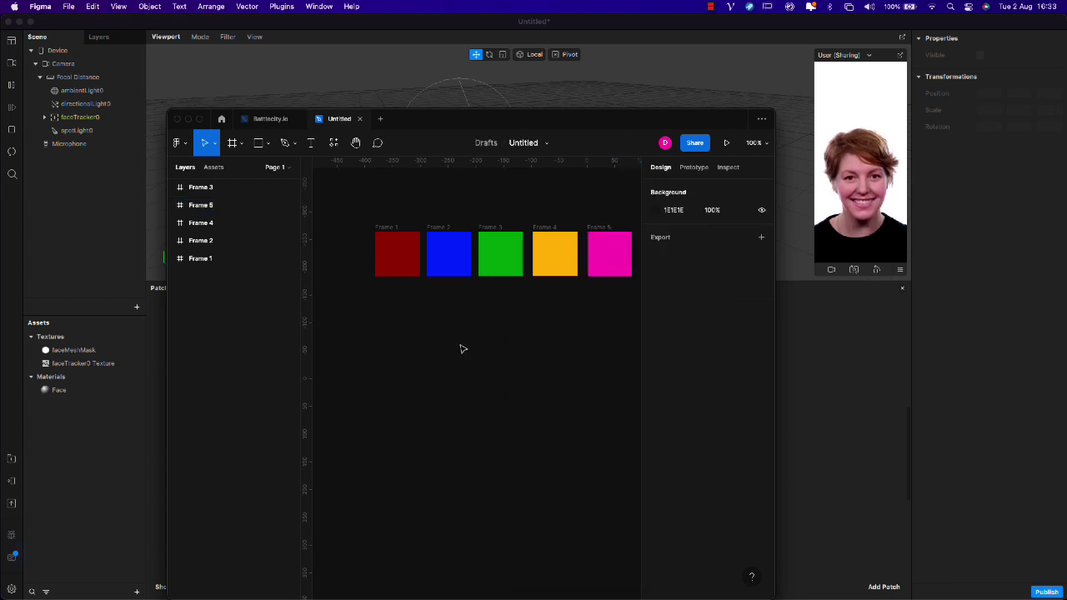
- Rename the red, blue and green frames as 01, 02 and 03
scroll(583, 276, "right", 2)
left_click(343, 233)
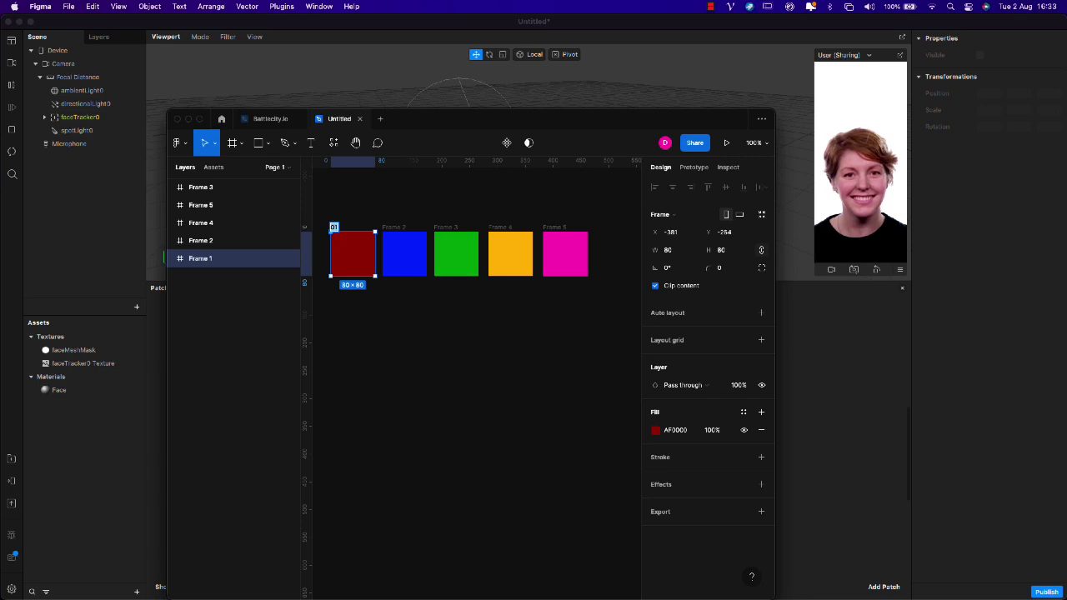
double_click(390, 228)
type("02")
key("Return")
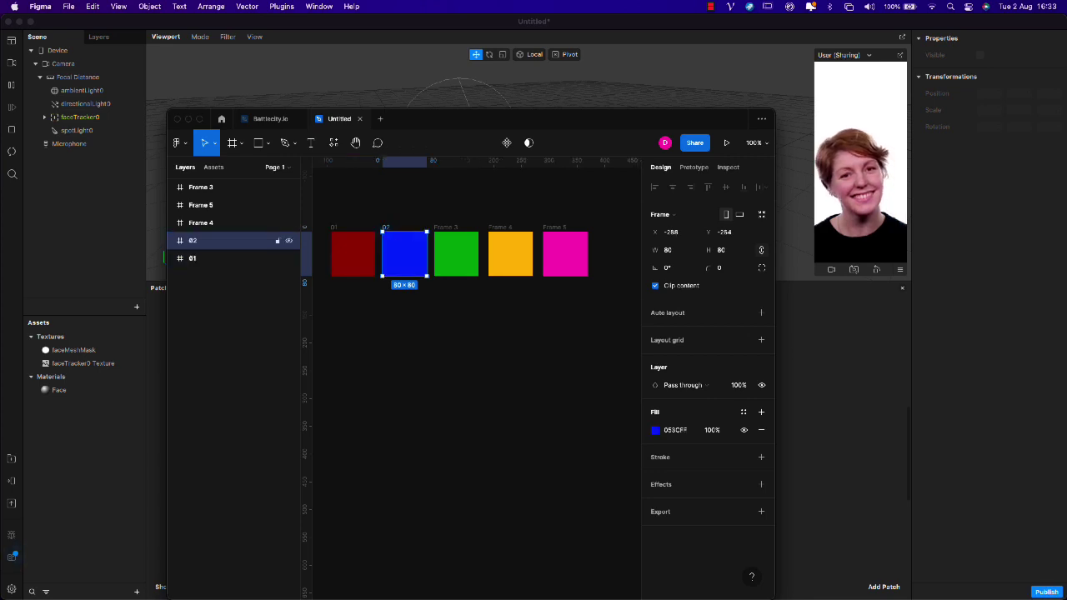
double_click(444, 226)
type("03")
key("Return")
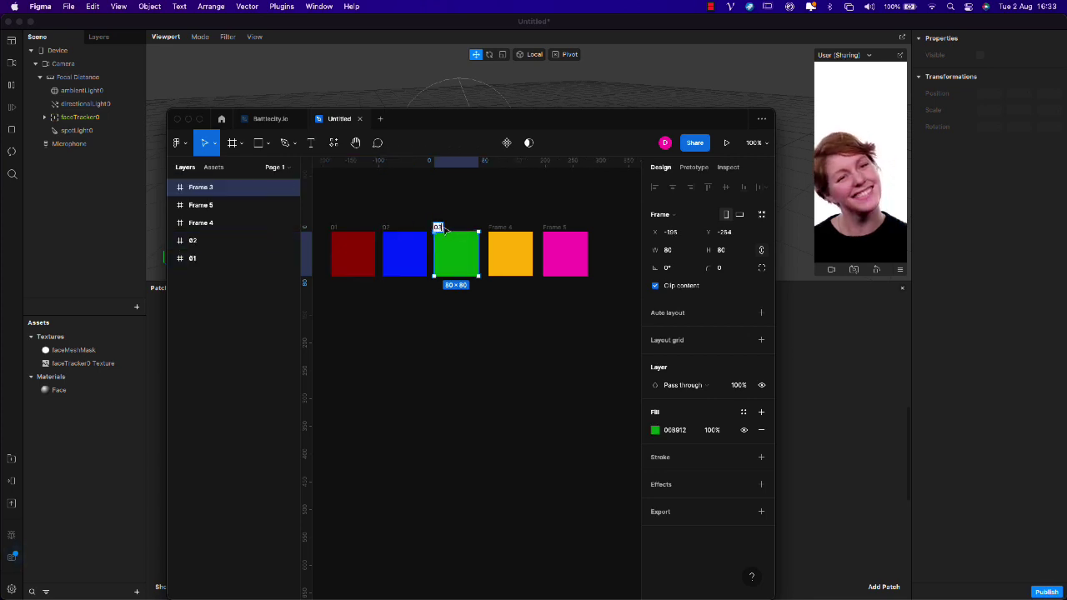
- Rename the amber and magenta frames as 04 and 05
left_click(499, 240)
double_click(497, 227)
type("04")
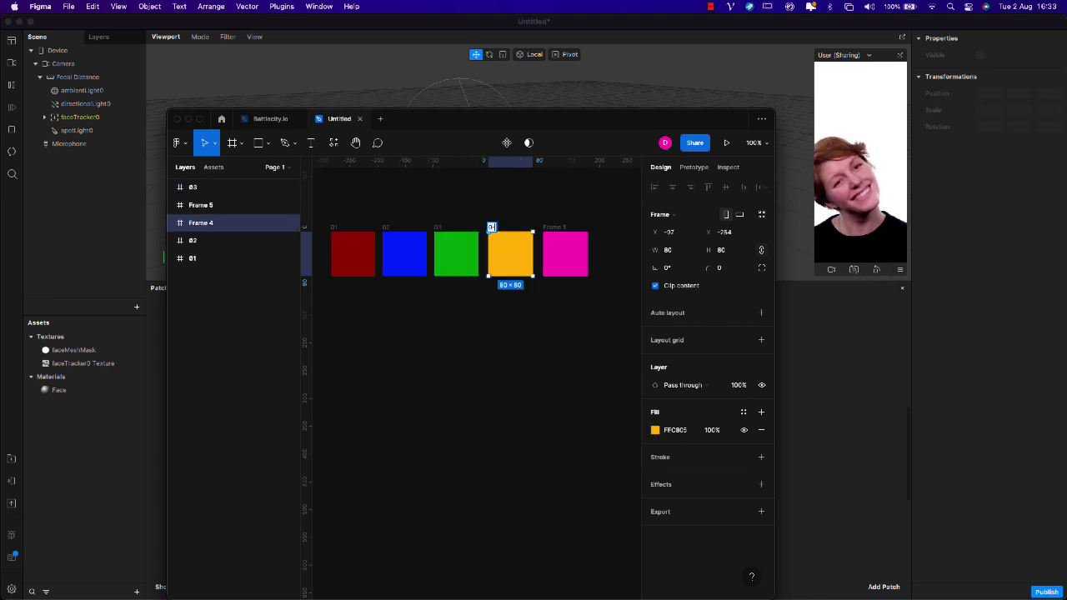
key("Return")
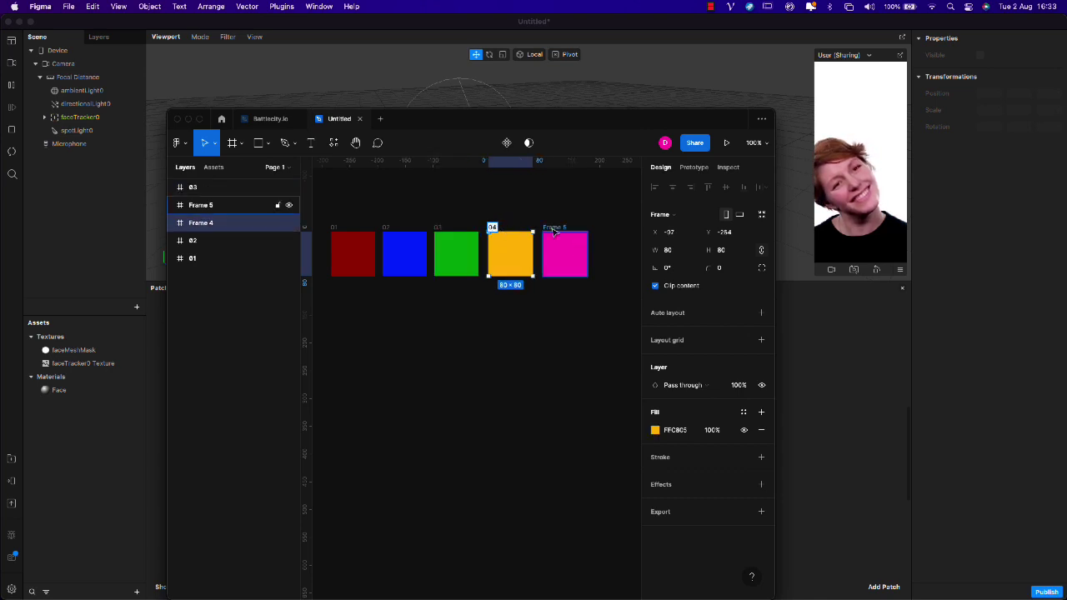
double_click(552, 228)
type("05")
key("Return")
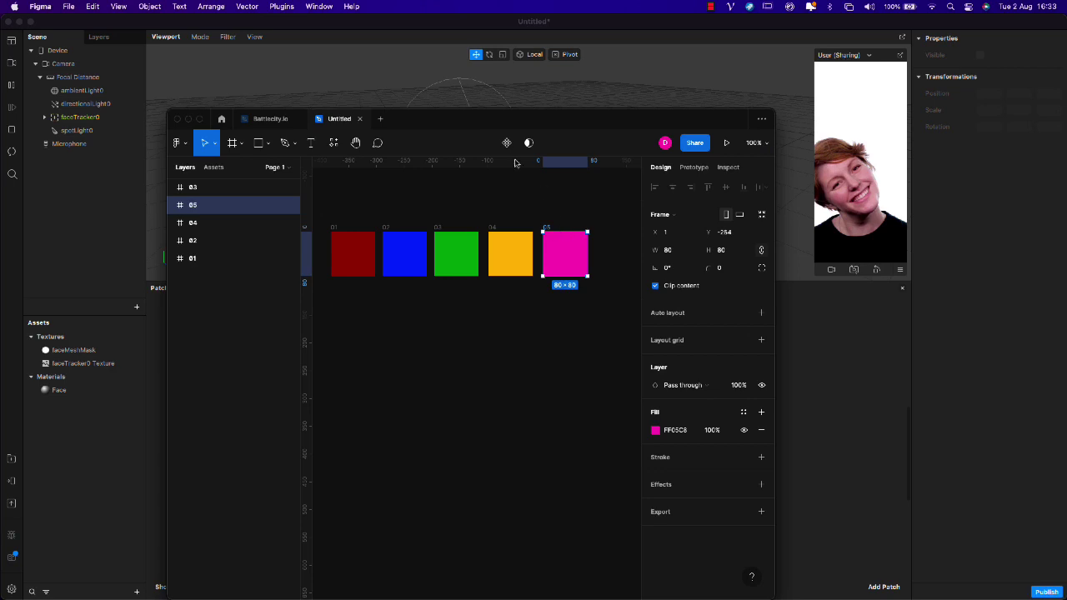
- Select all five color frames and add a 1x PNG export setting to them
left_click_drag(511, 121, 487, 63)
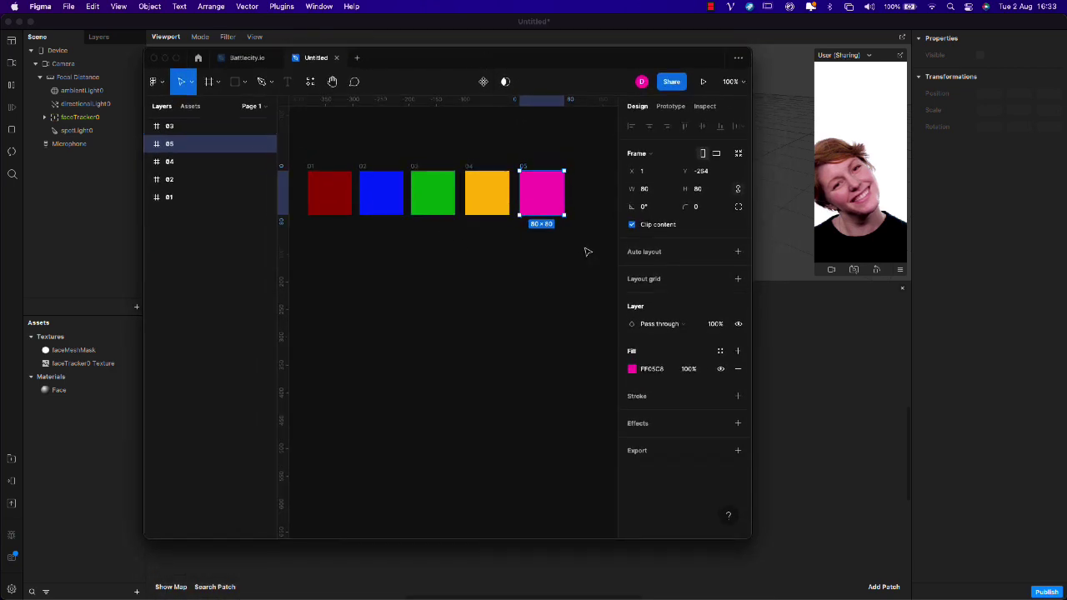
left_click_drag(586, 252, 298, 133)
scroll(673, 464, "down", 1)
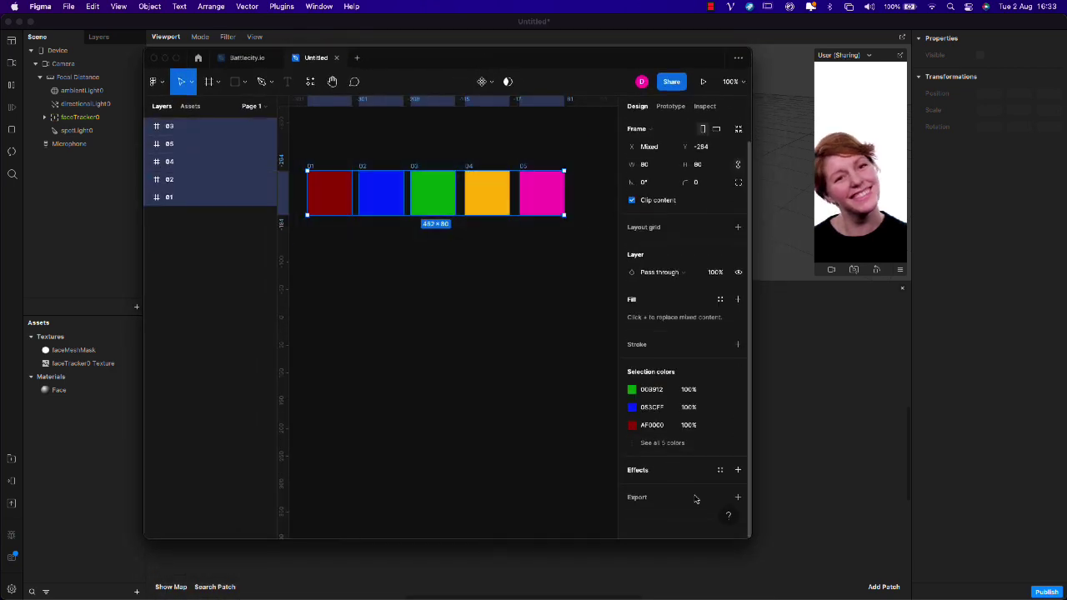
left_click(737, 498)
scroll(709, 498, "down", 2)
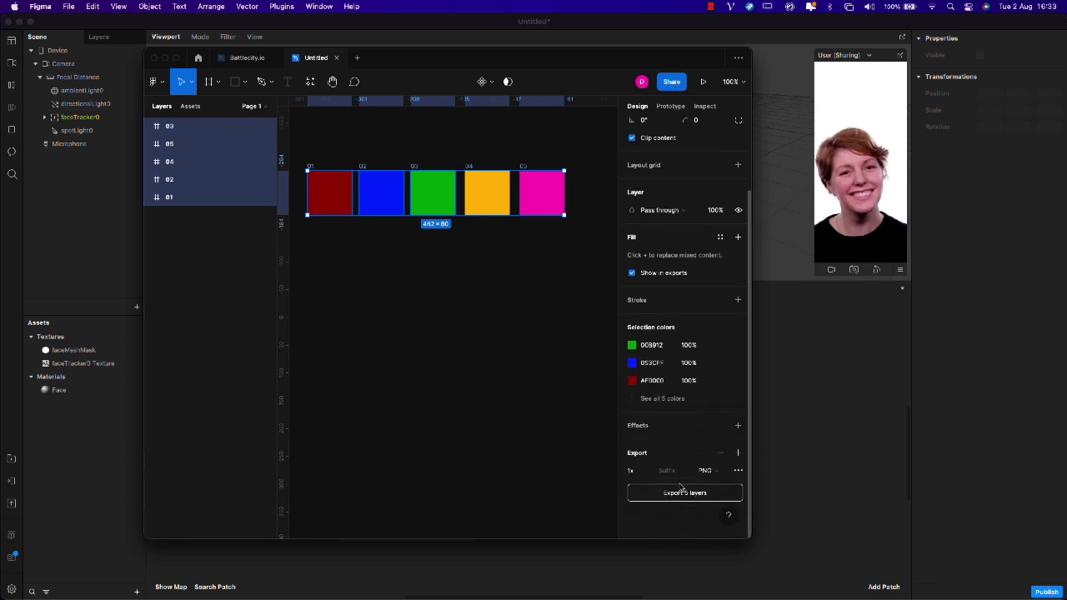
- Export the five selected color frames as PNGs into a new folder named demo inside Downloads
left_click(667, 495)
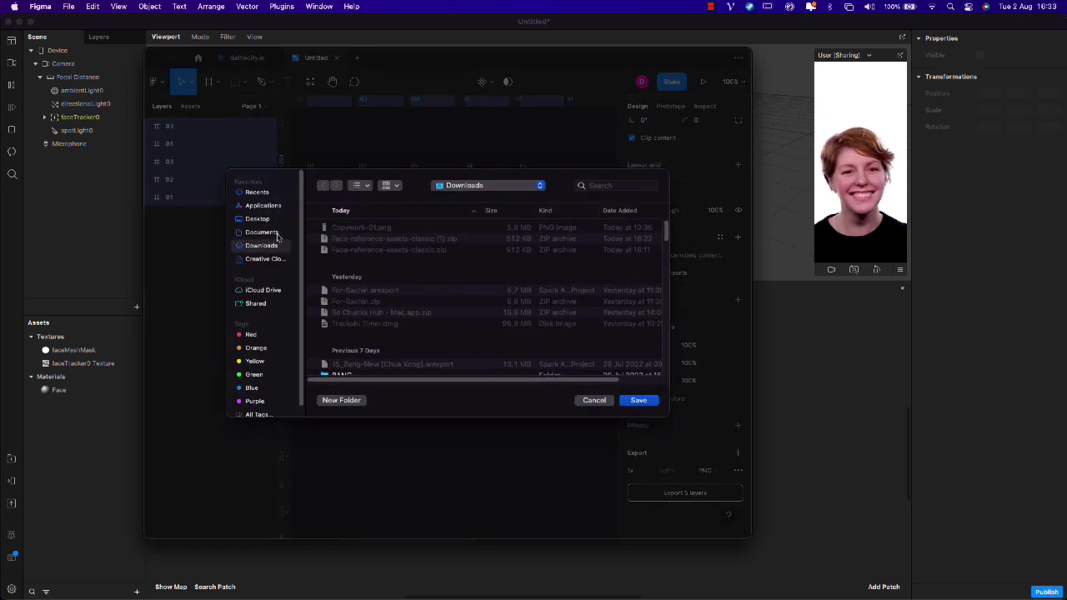
left_click(341, 401)
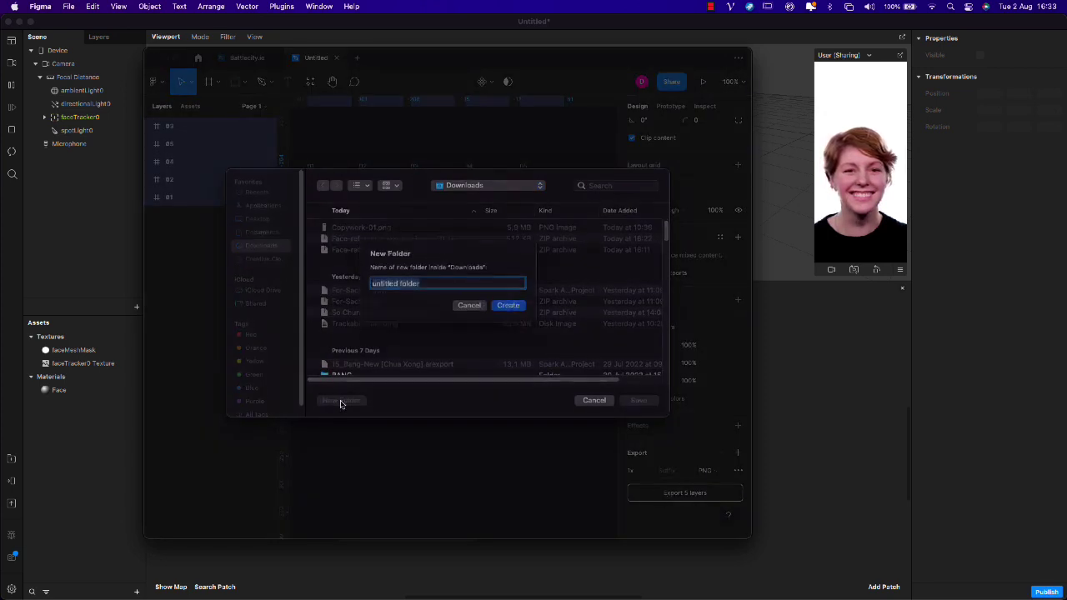
type("demo")
key("Return")
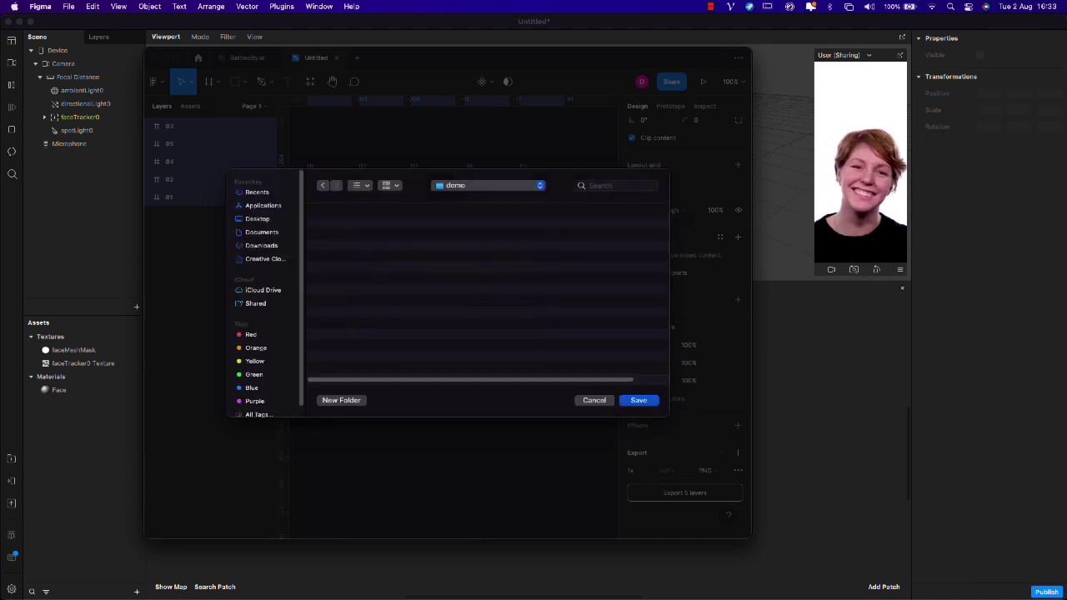
left_click(639, 401)
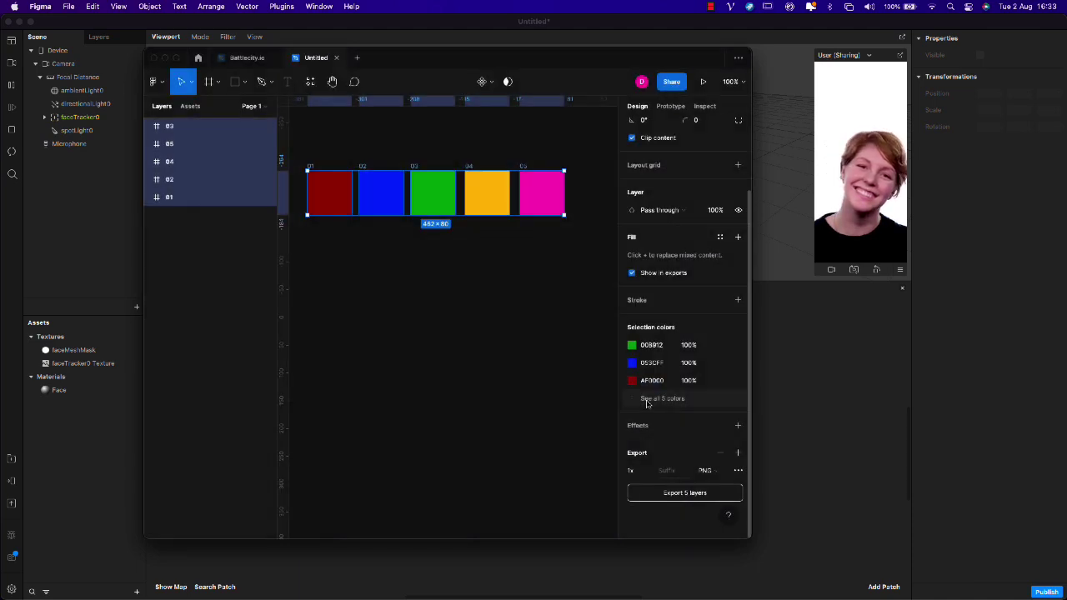
- Switch to Spark AR Studio and import the five PNG icons from the Downloads demo folder in Finder into the project's assets
left_click(810, 406)
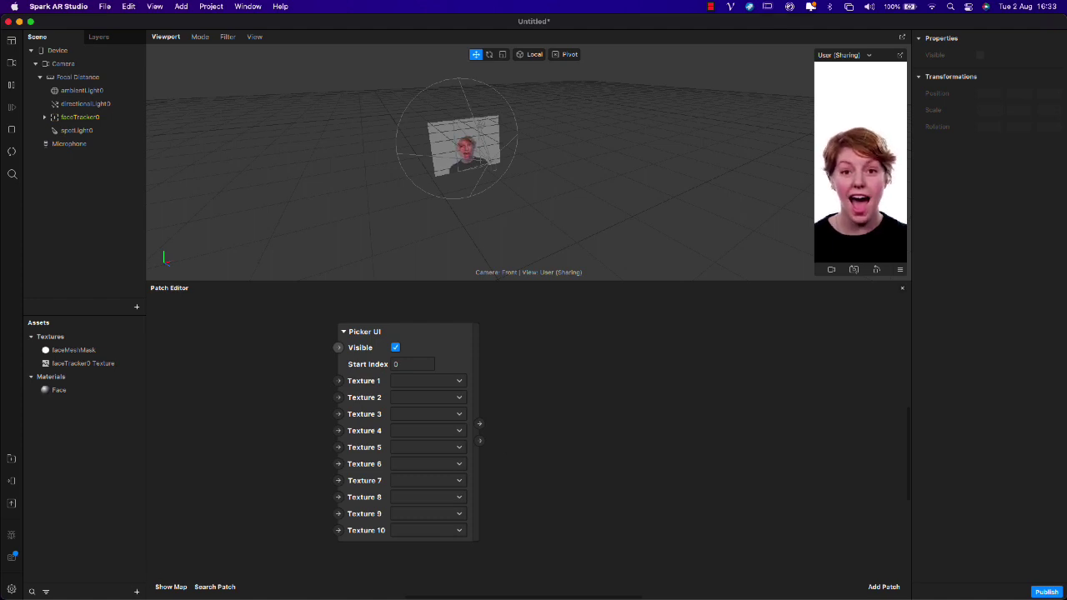
key("super+Tab")
left_click(324, 228)
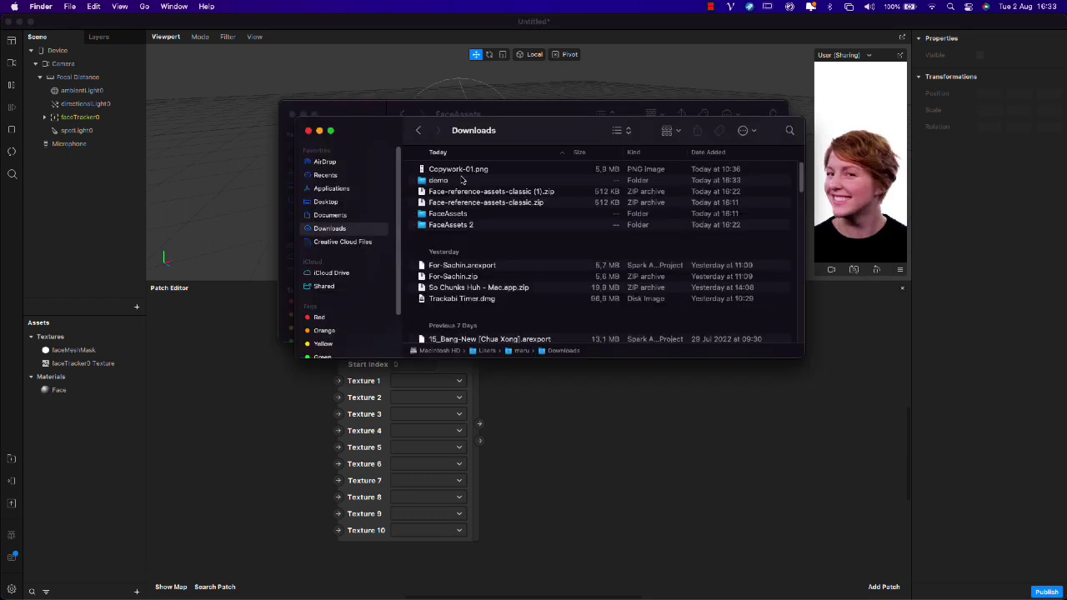
double_click(462, 180)
left_click_drag(450, 254, 150, 438)
left_click(257, 482)
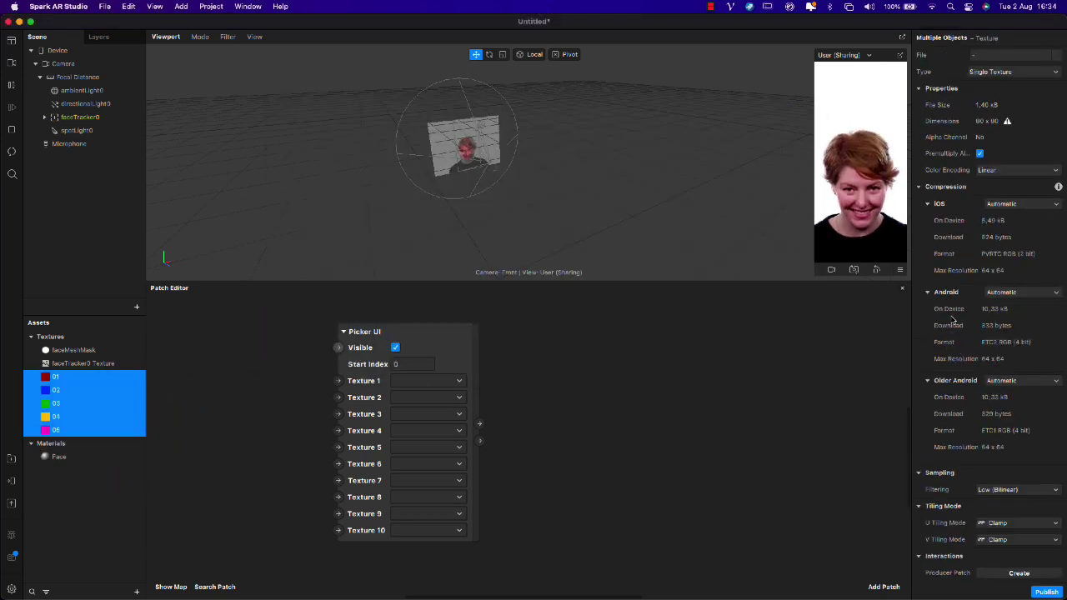
- Set the compression of the five imported icon textures to None for iOS, Android and Older Android
left_click(1047, 206)
left_click(1010, 228)
left_click(1023, 259)
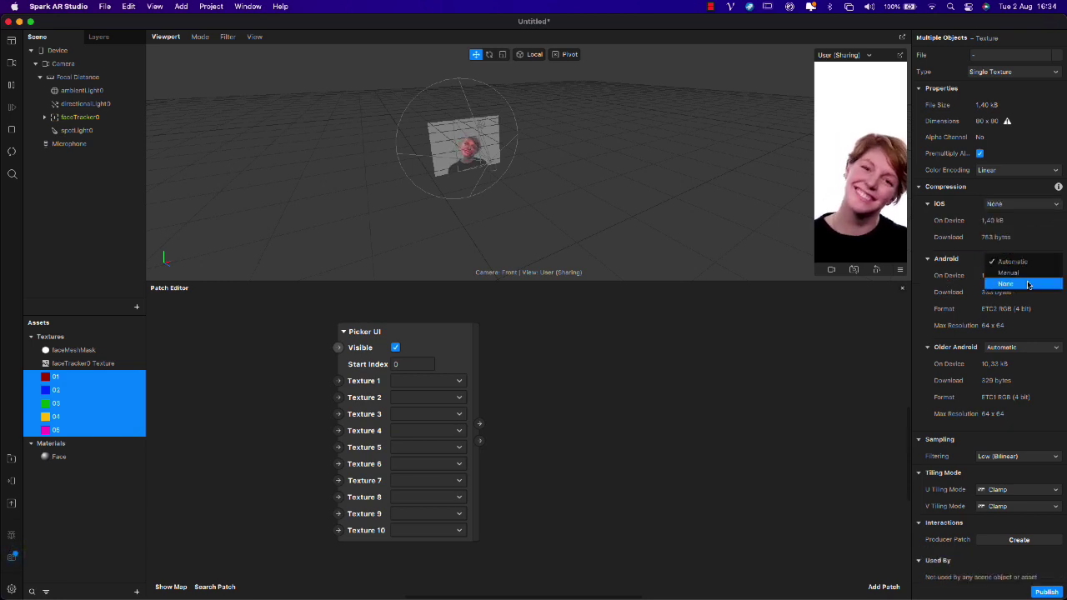
left_click(1010, 283)
left_click(1022, 317)
left_click(1007, 338)
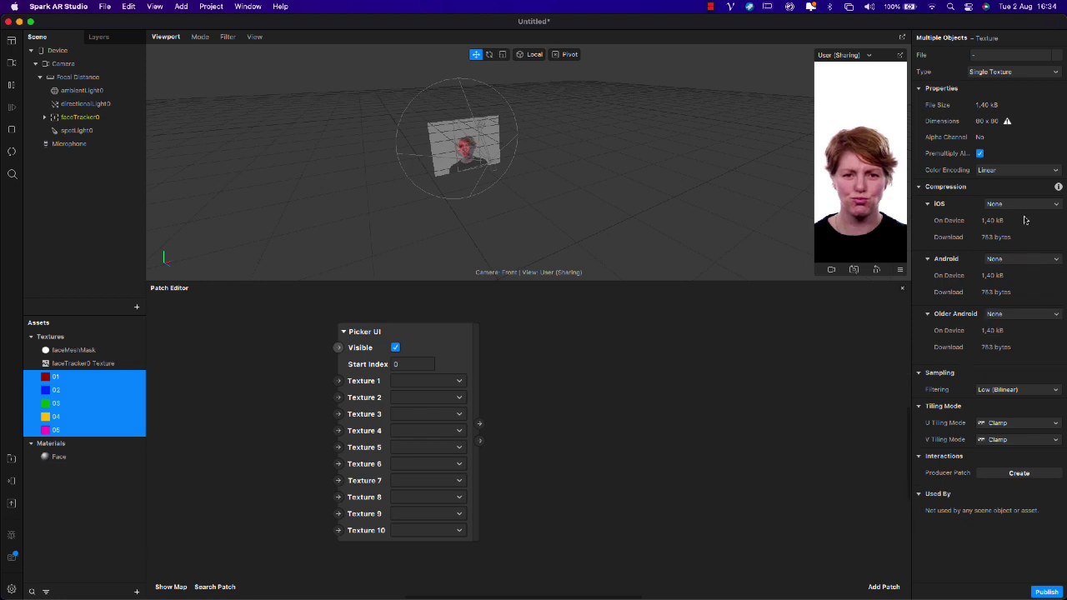
- Bring up the aNotepad note in Chrome and close the two open Finder windows
key("super+Tab")
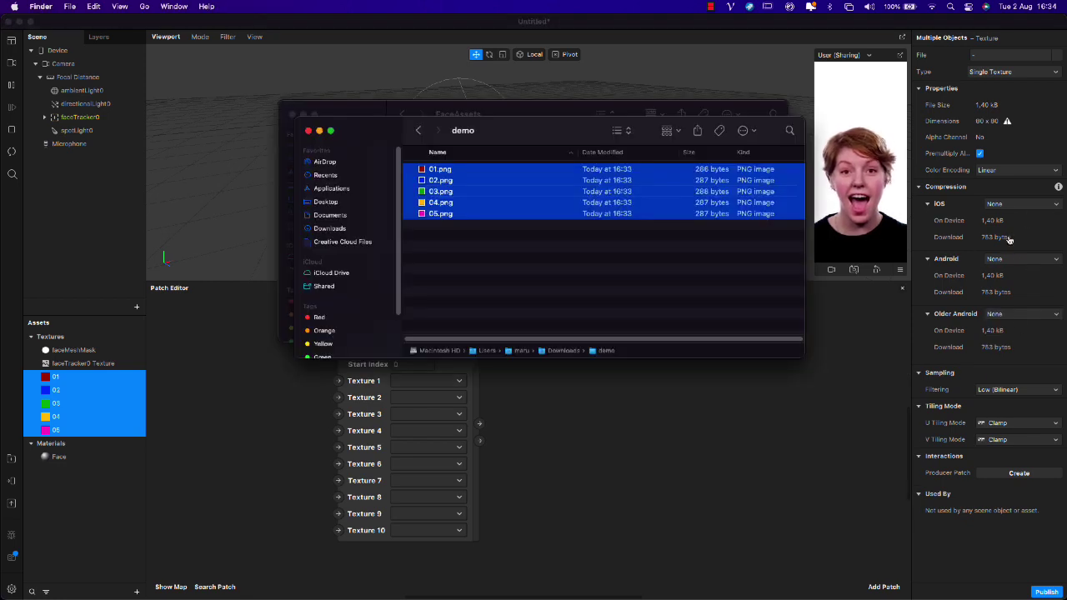
key("super+Tab")
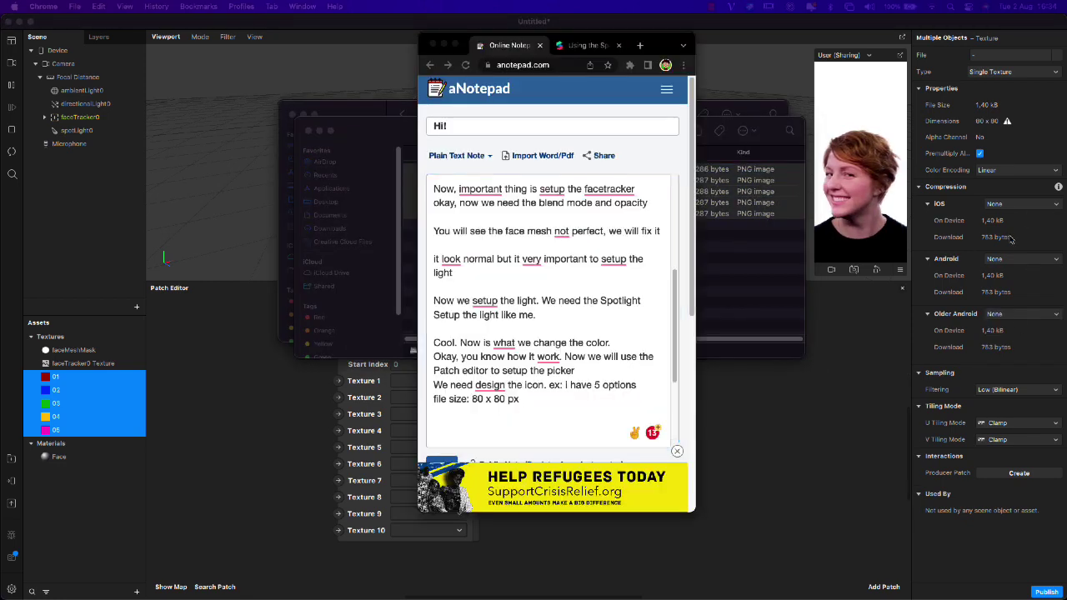
left_click(350, 153)
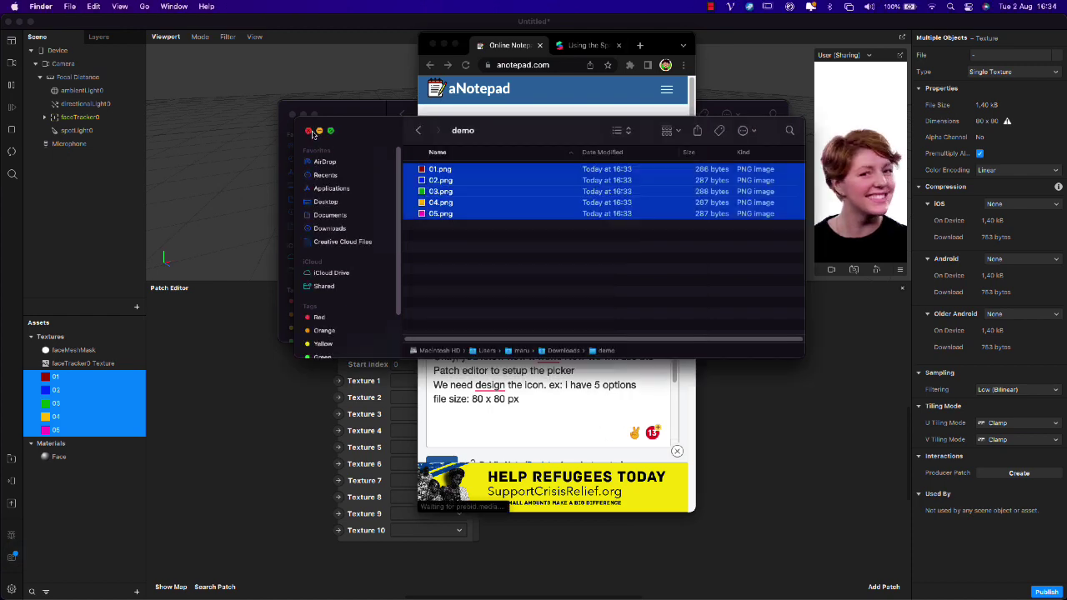
left_click(311, 132)
left_click(294, 120)
- Add the line "Important: It need None compress" to the note, separated by a blank line below the file size
left_click(538, 400)
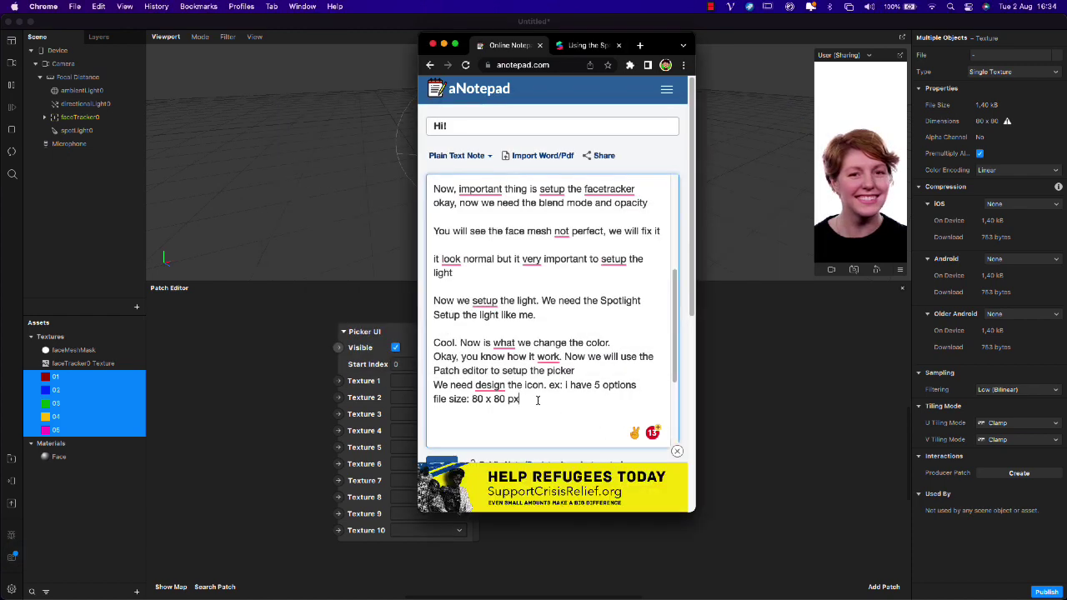
key("Return")
key("Return")
type("Important: It")
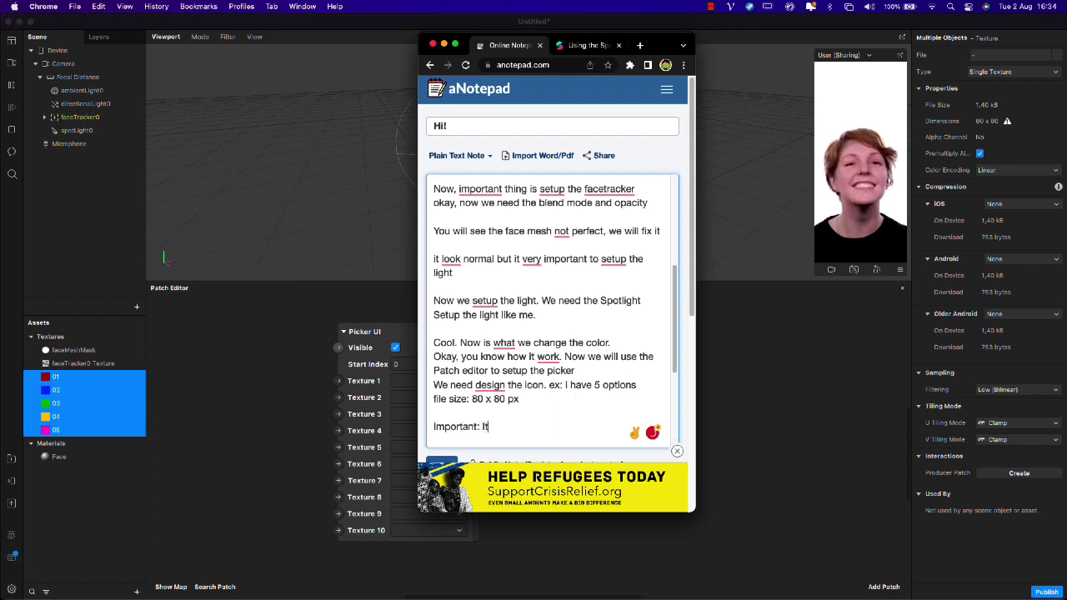
type(" need")
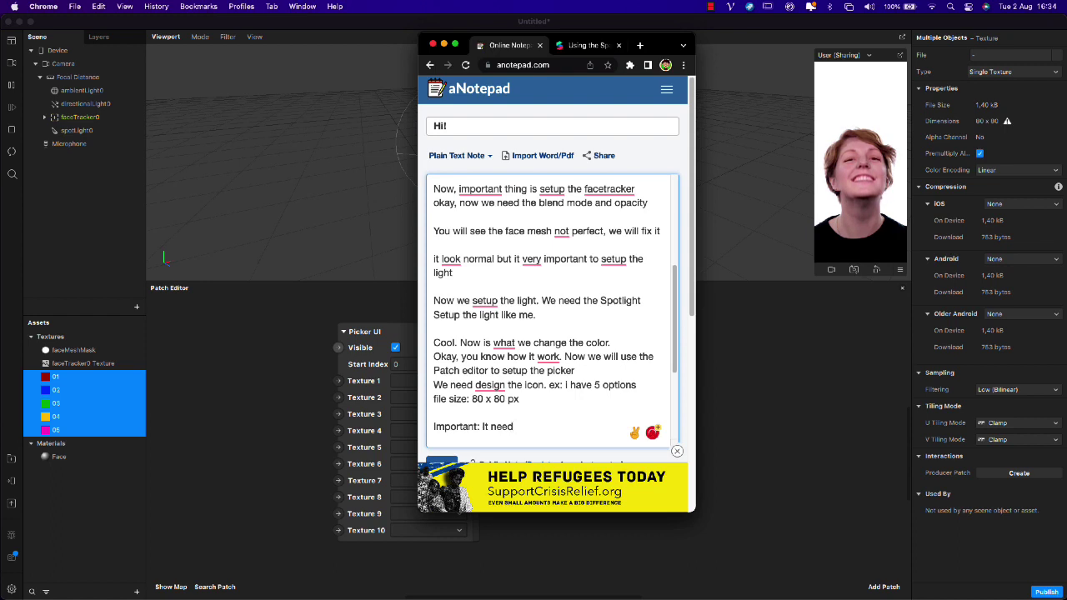
type(" None")
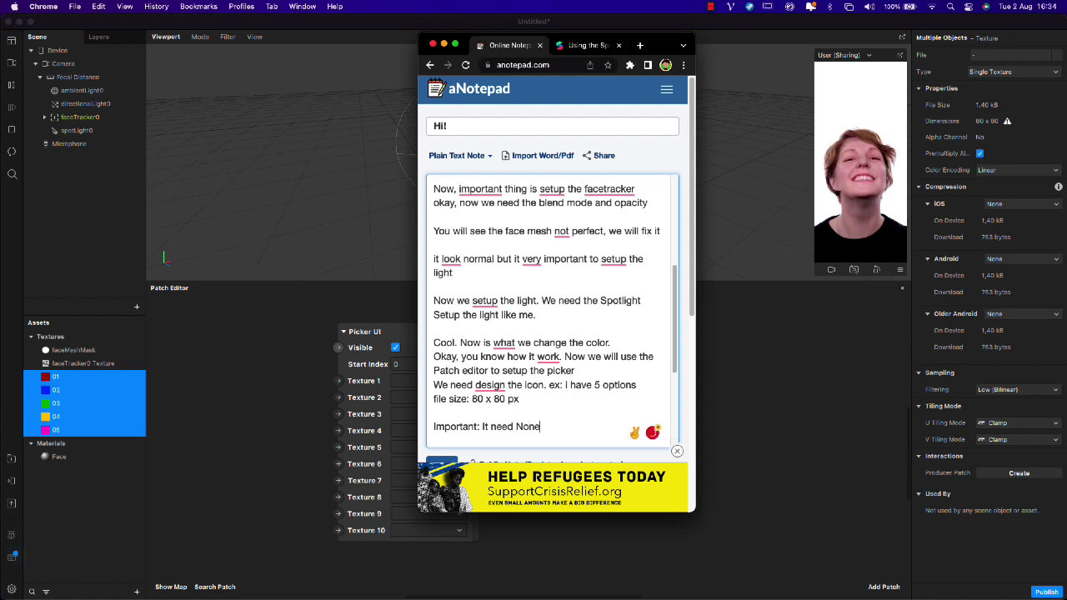
type(" compress")
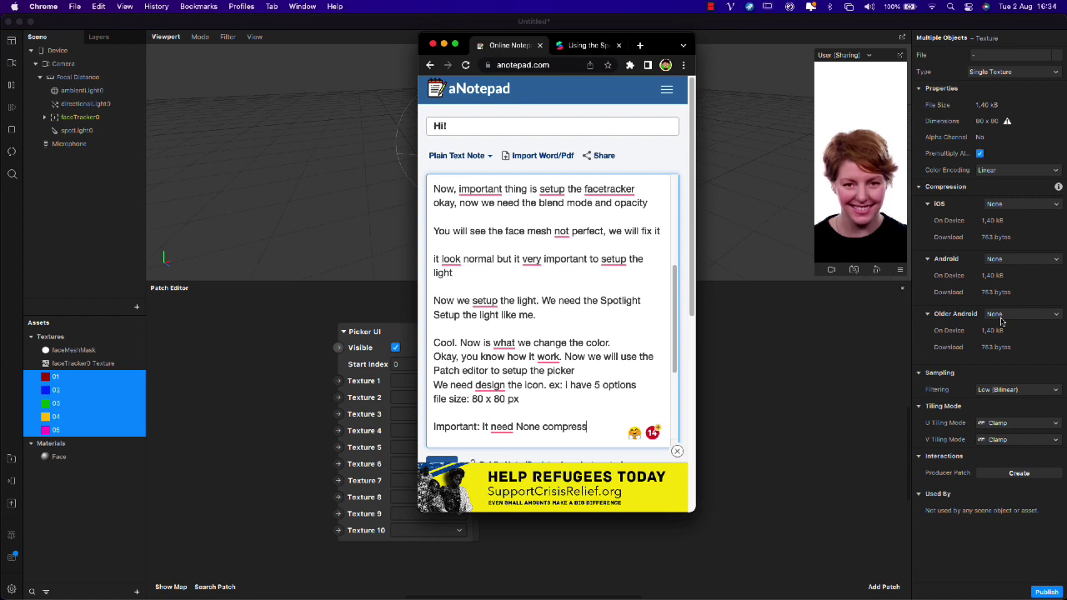
- Add the line "okay. setup the picker UI again" at the end of the note in aNotepad
key("super+Tab")
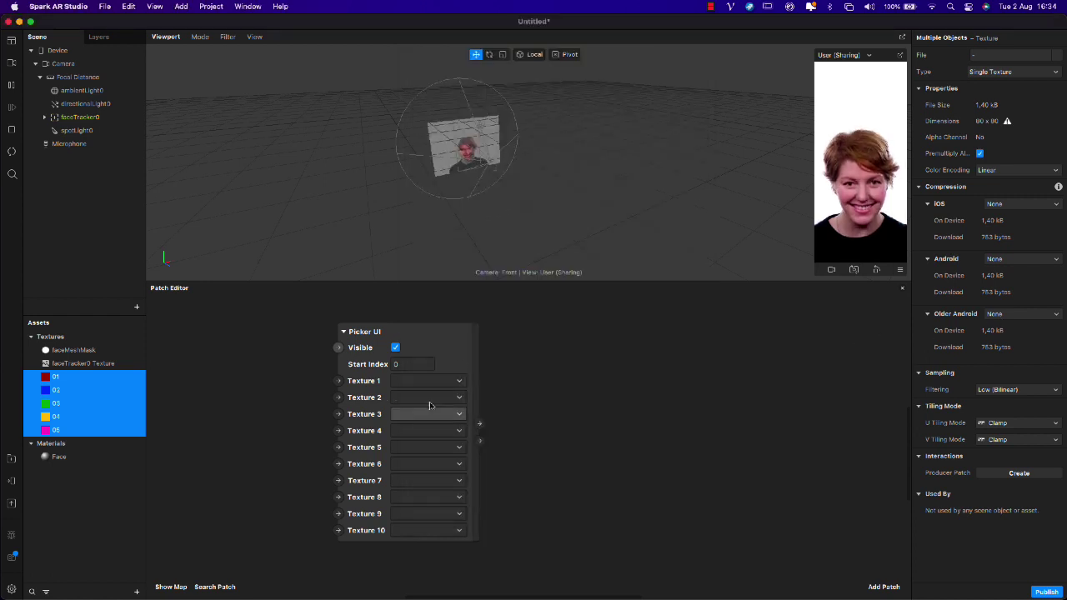
key("super+Tab")
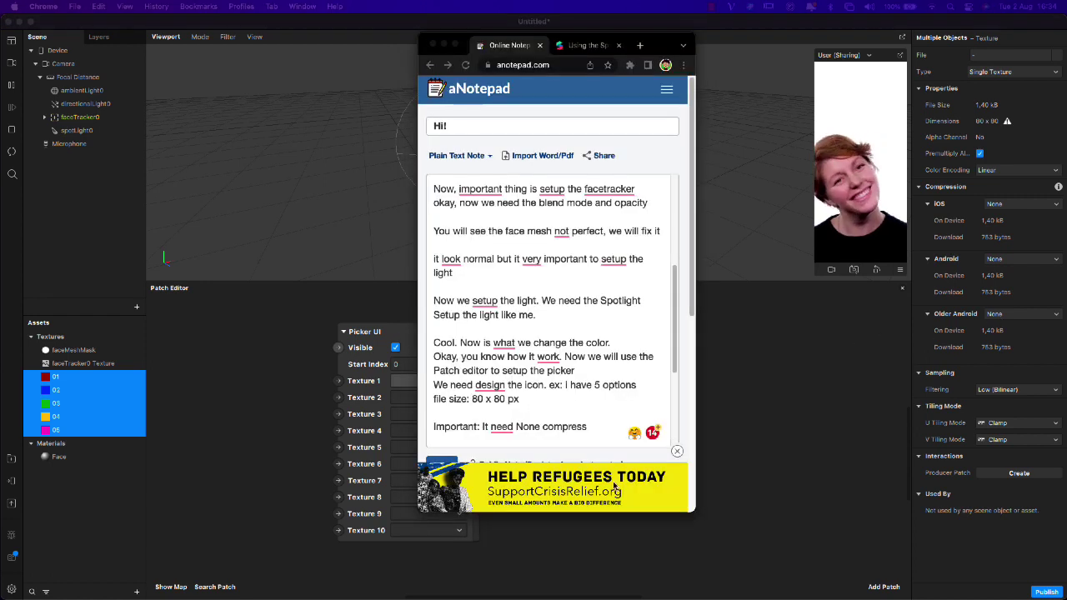
key("Return")
key("Return")
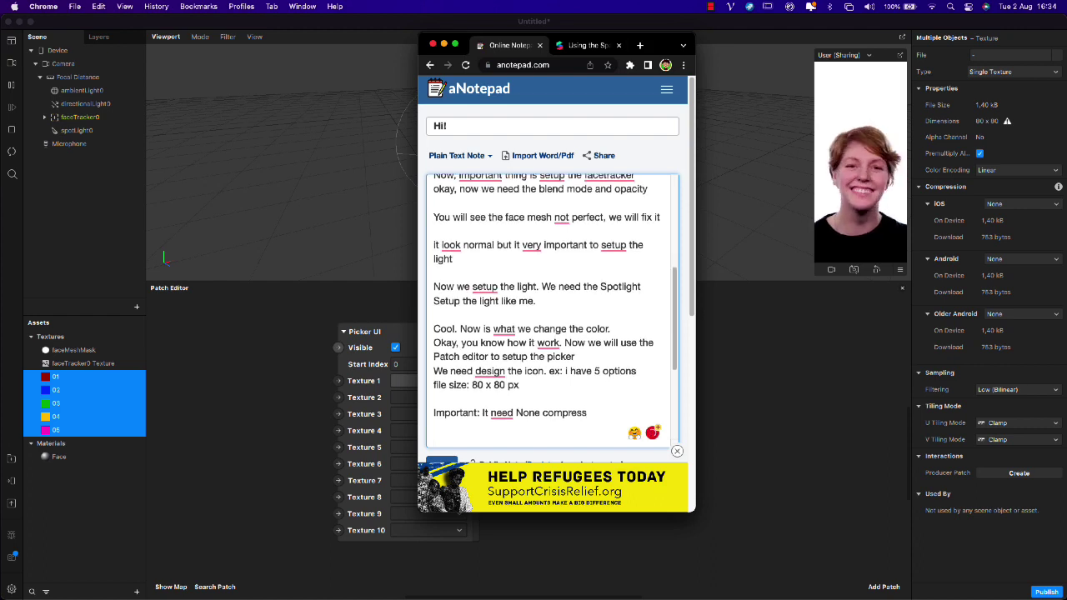
type("okay. setup the picer UI again")
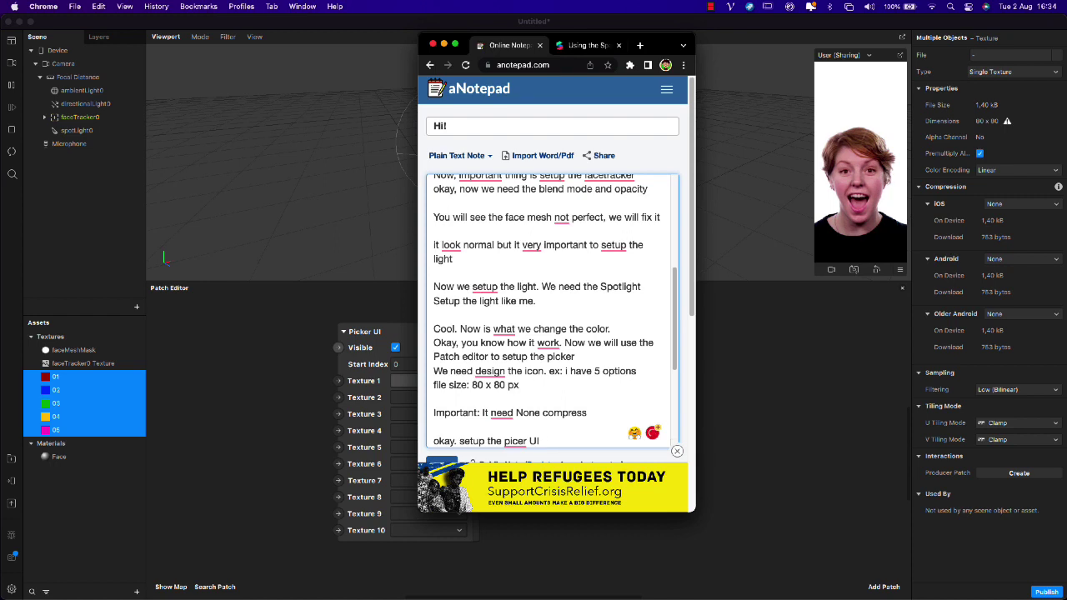
left_click(515, 442)
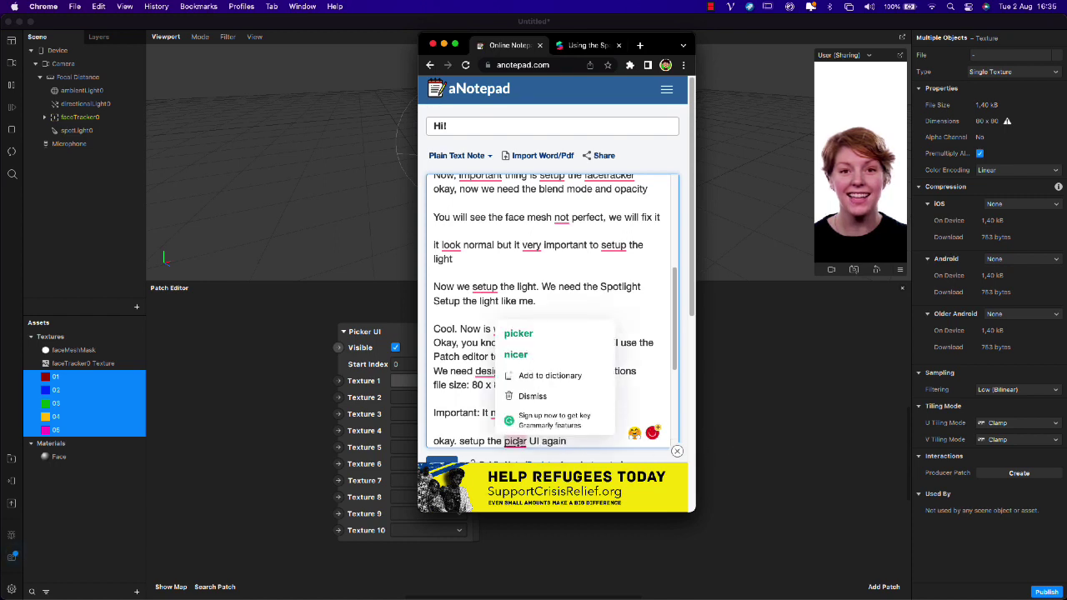
type("k")
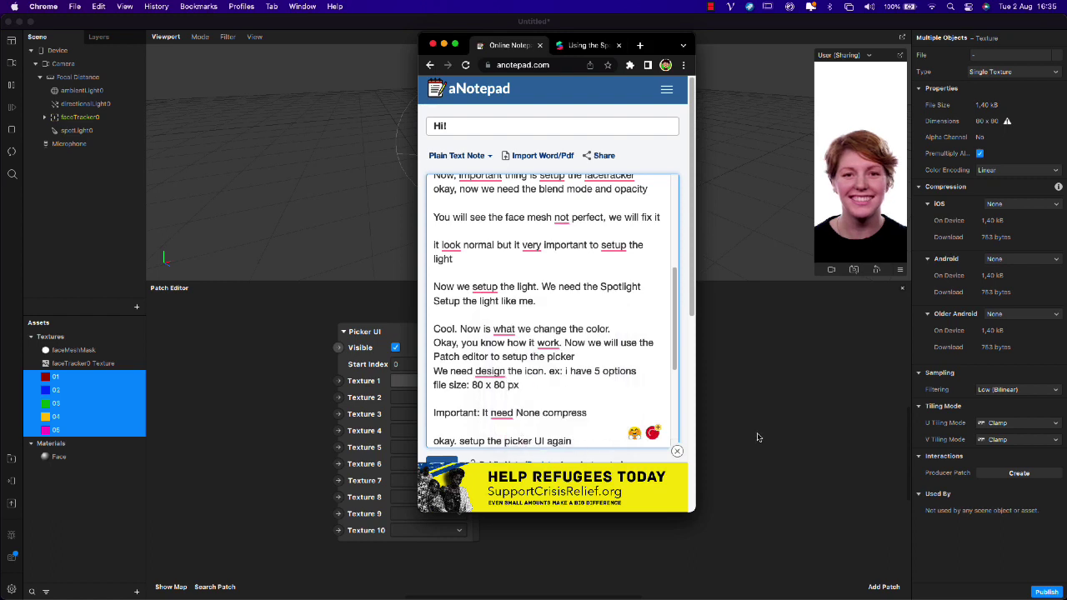
- Return to Spark AR Studio and assign textures 01 and 02 to Texture 1 and Texture 2 of the Picker UI patch
left_click(756, 437)
left_click(407, 383)
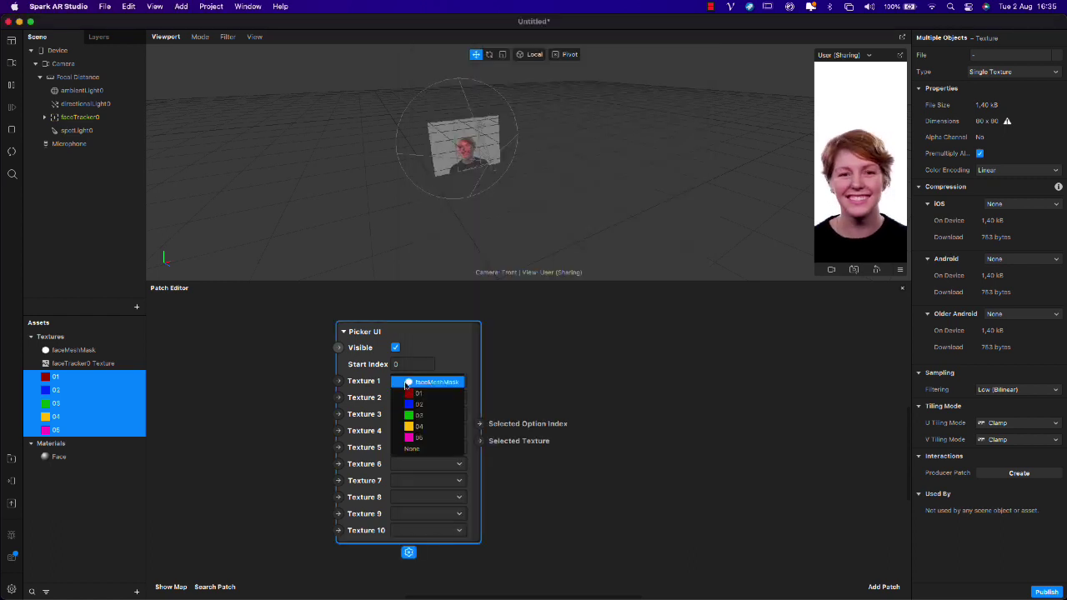
left_click(416, 393)
left_click(421, 398)
left_click(421, 421)
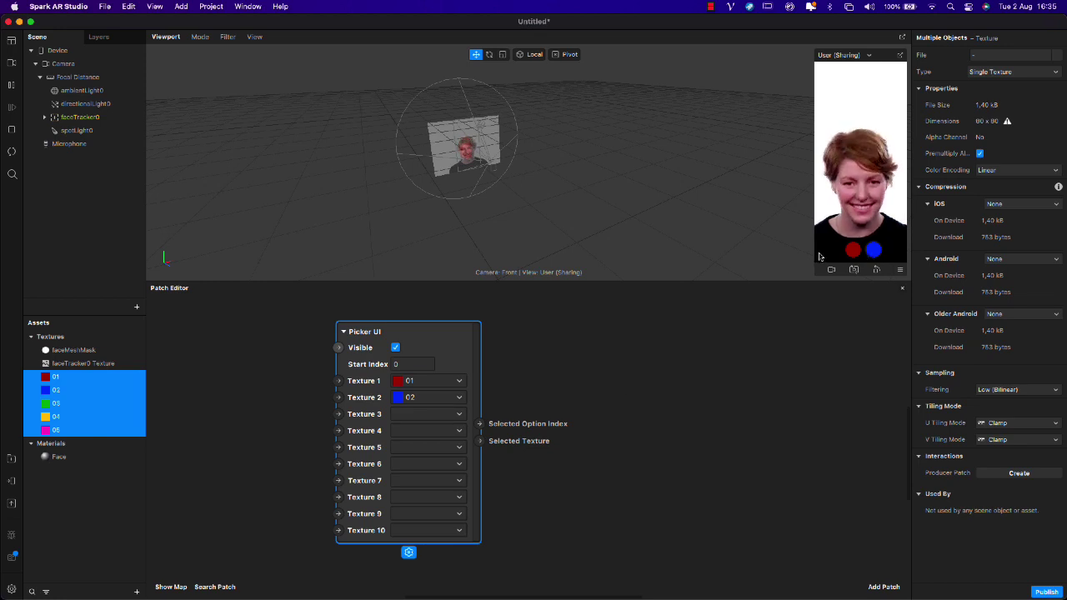
- Switch the preview simulator to a resizable window and widen it
left_click(900, 270)
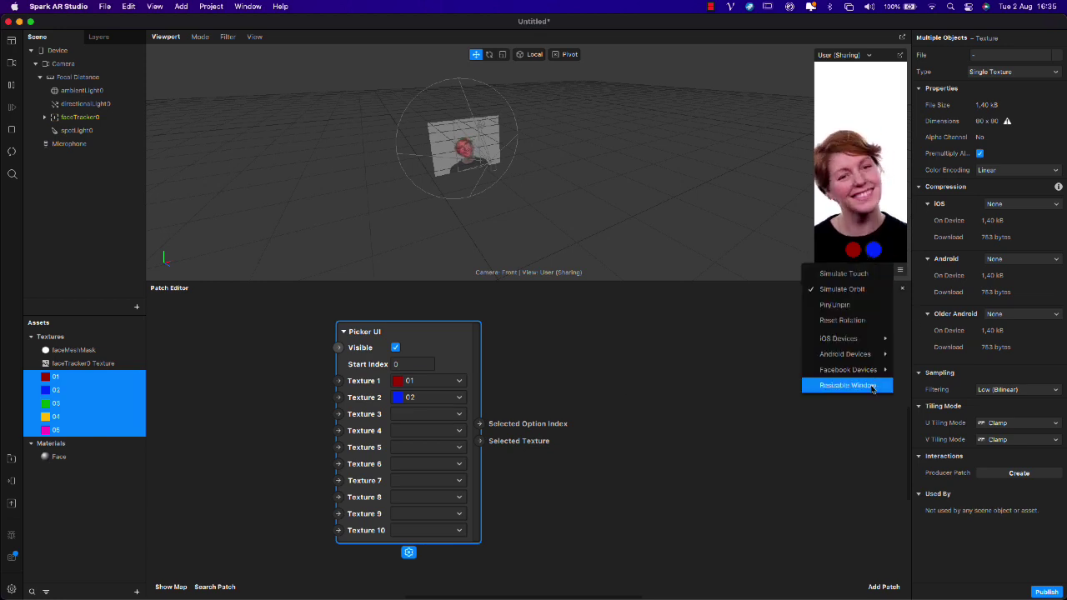
left_click(872, 386)
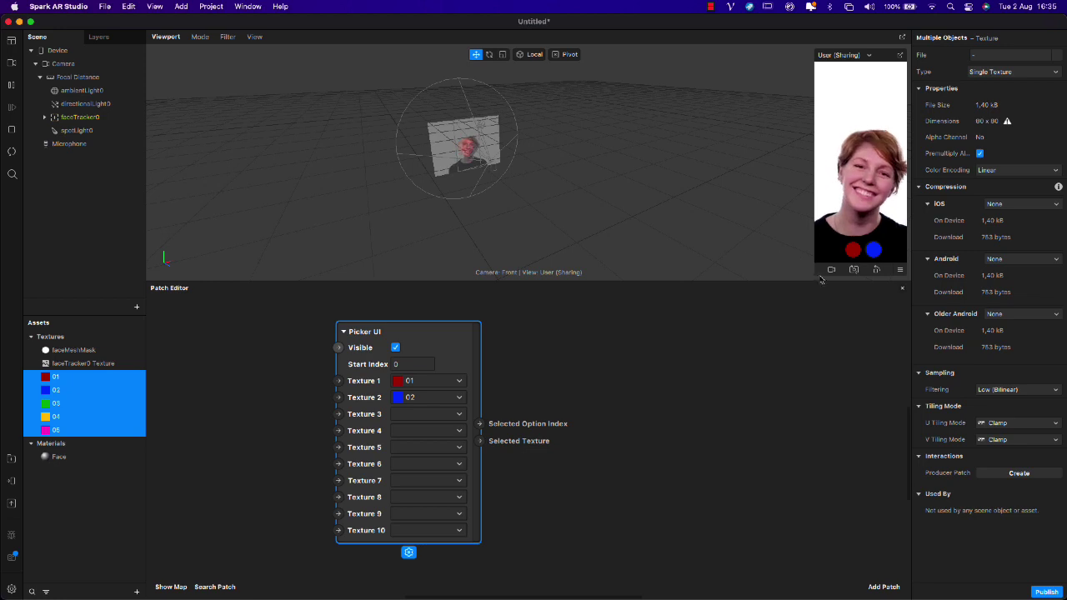
left_click_drag(815, 271, 736, 268)
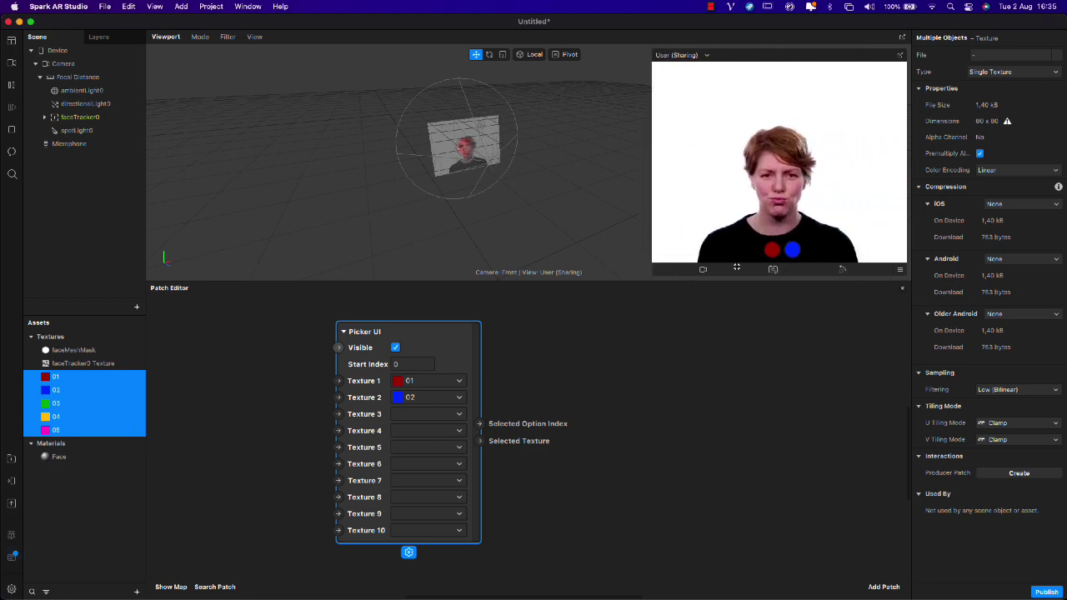
- Assign textures 03, 04 and 05 to Texture 3, Texture 4 and Texture 5 of the Picker UI patch
left_click(421, 415)
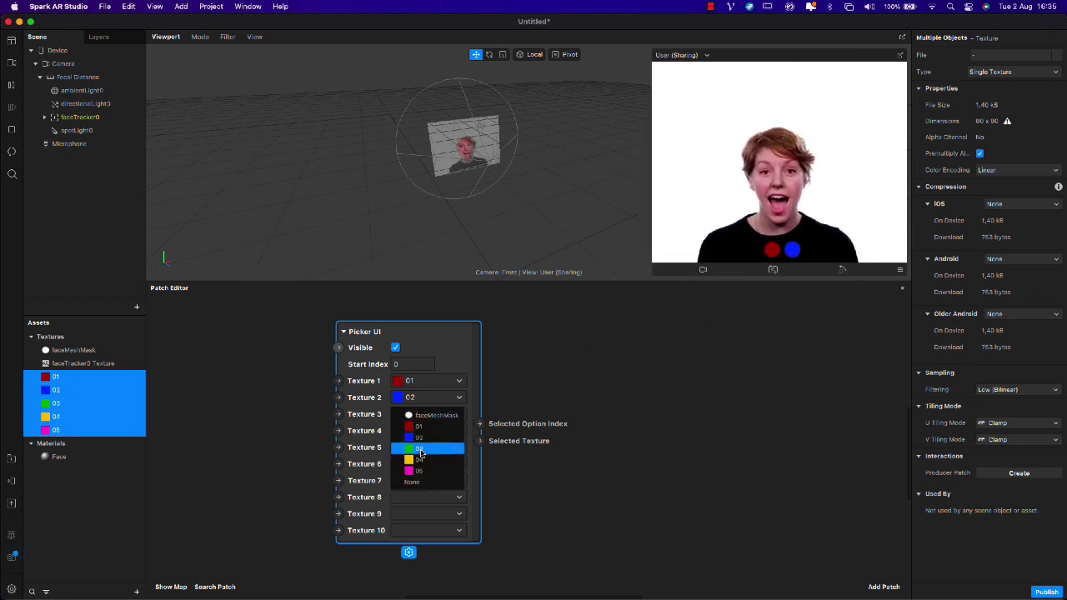
left_click(421, 443)
left_click(422, 430)
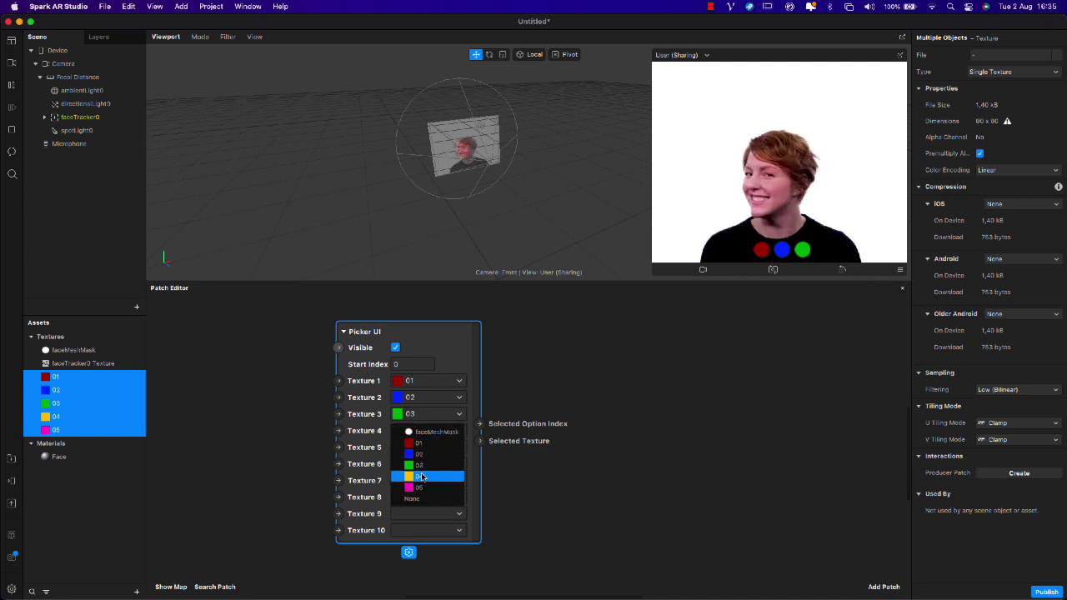
left_click(421, 472)
left_click(415, 445)
left_click(417, 504)
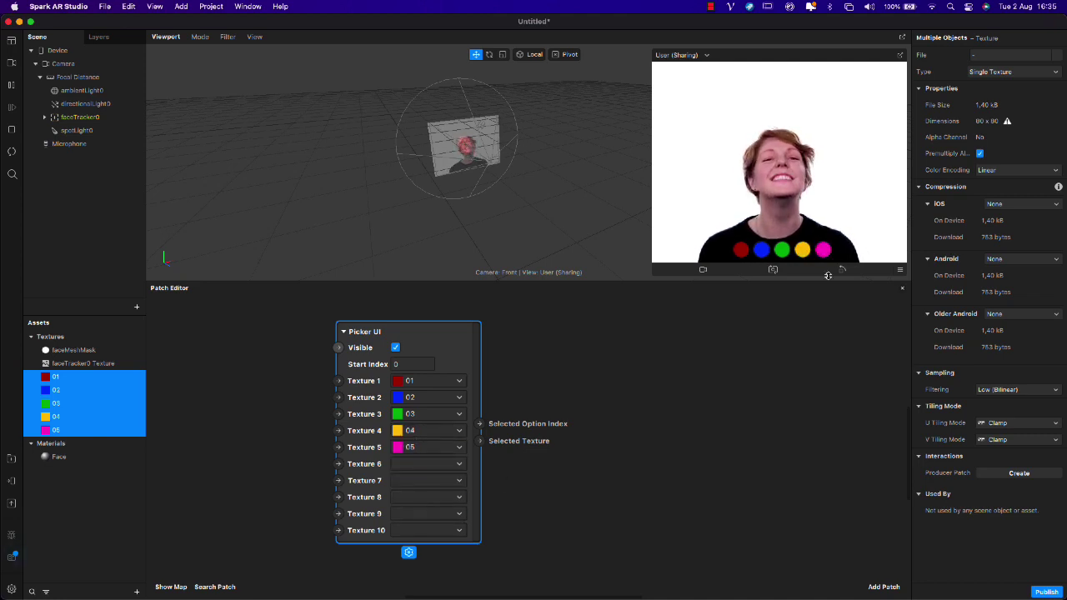
- Switch to the aNotepad note and add the line "Cool. Now we have 5 options" at its end
key("super+Tab")
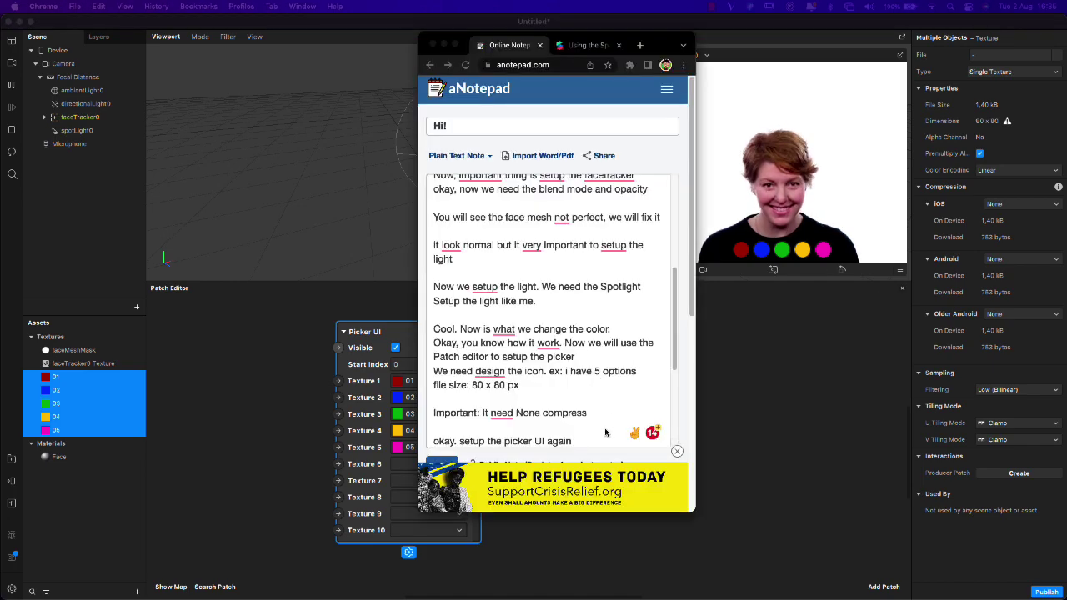
scroll(595, 425, "down", 5)
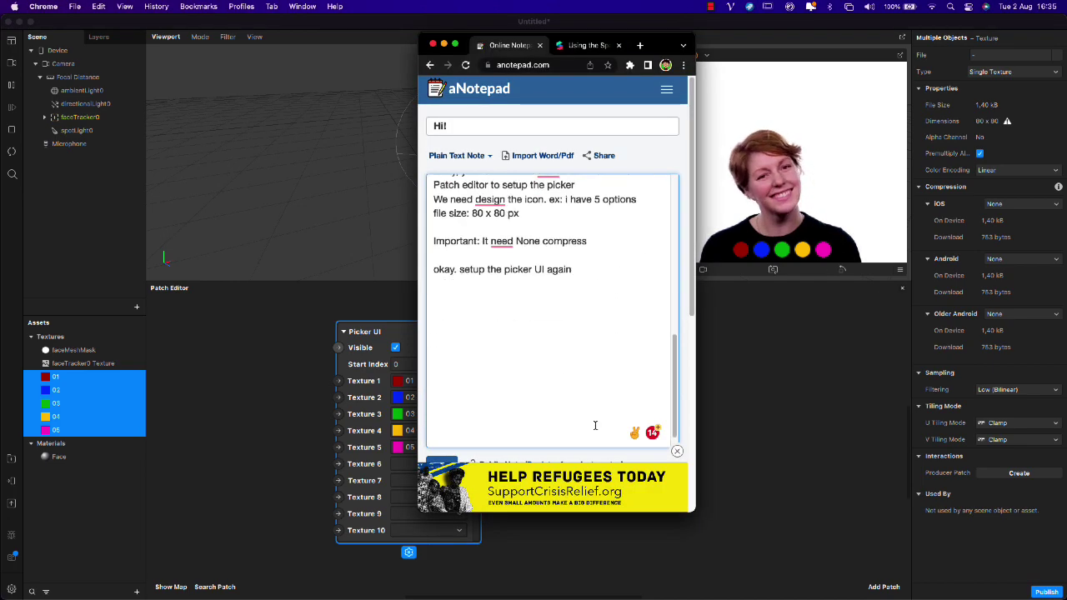
left_click(553, 293)
type("Cool")
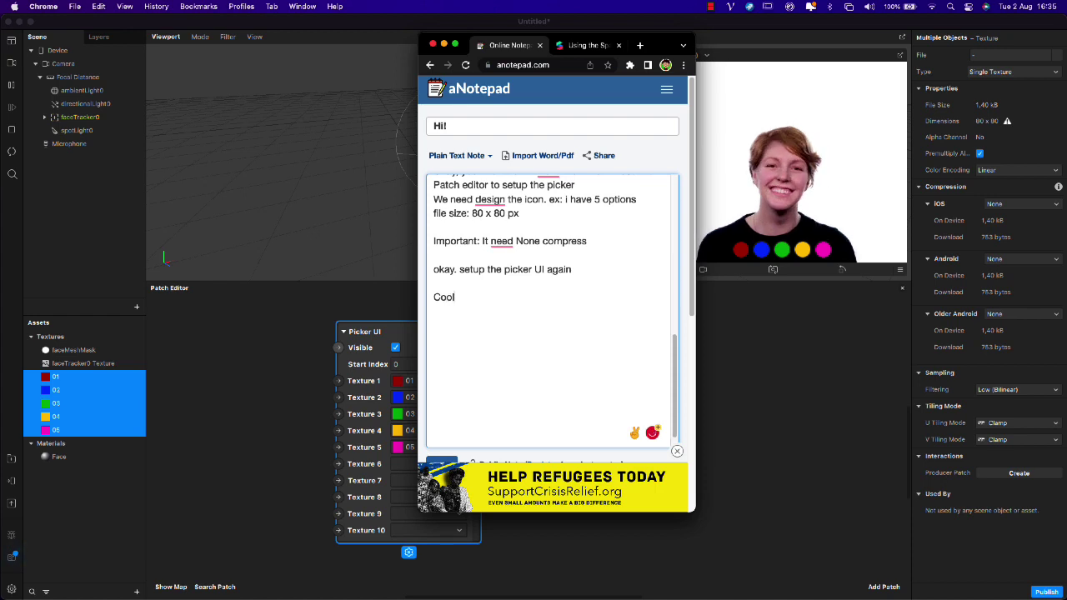
type(". Now w")
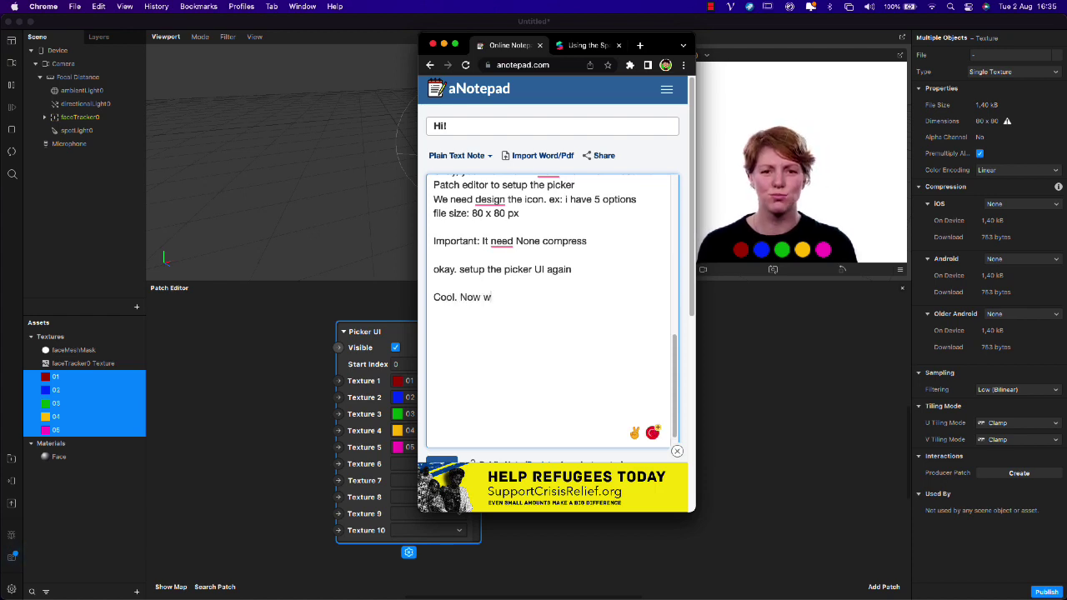
type("e have")
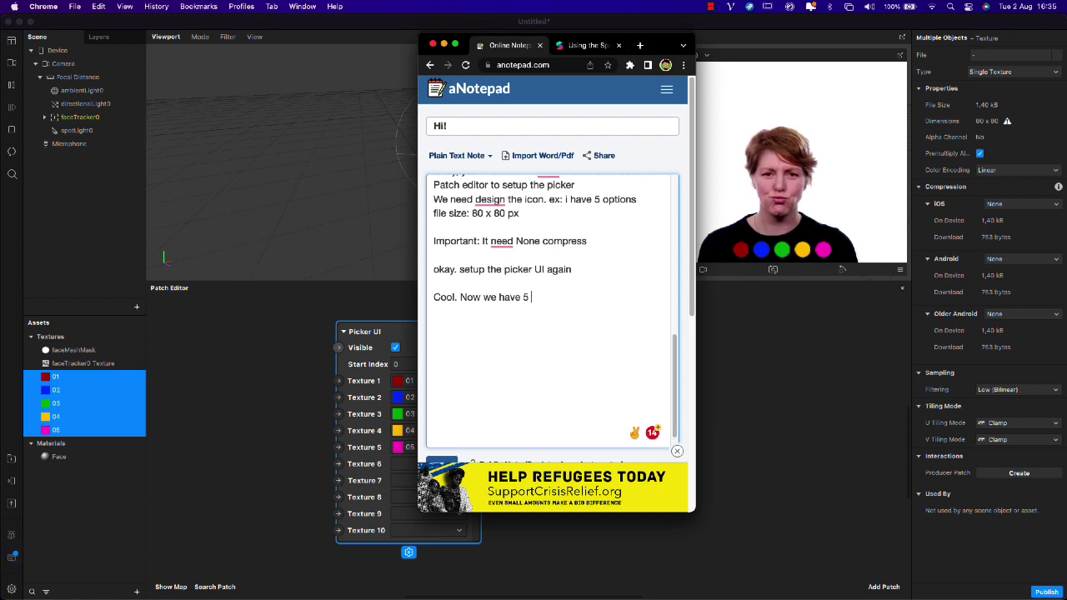
type("5 option")
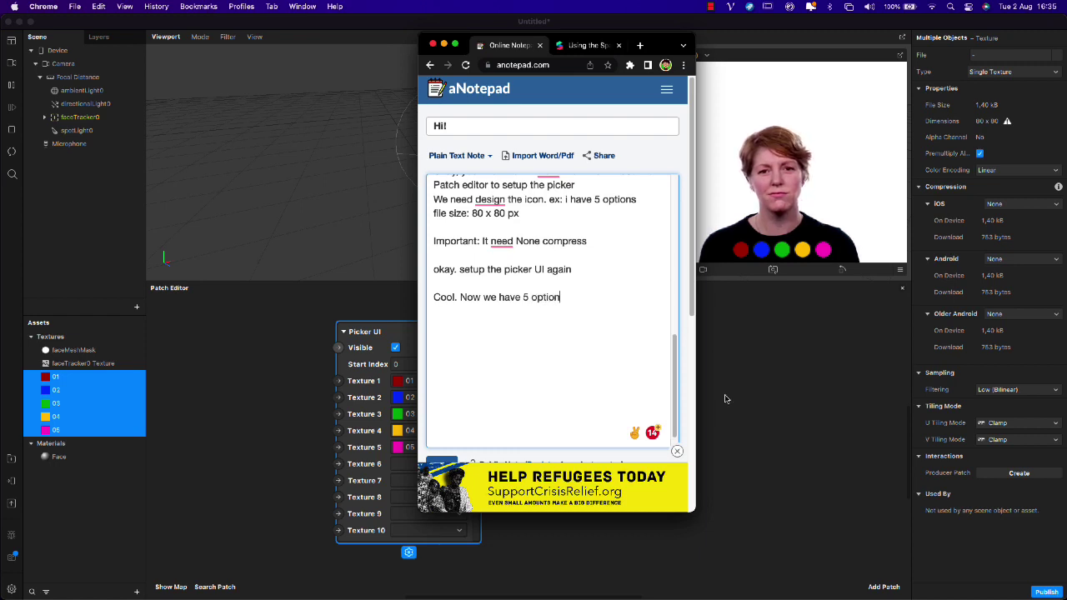
type("s")
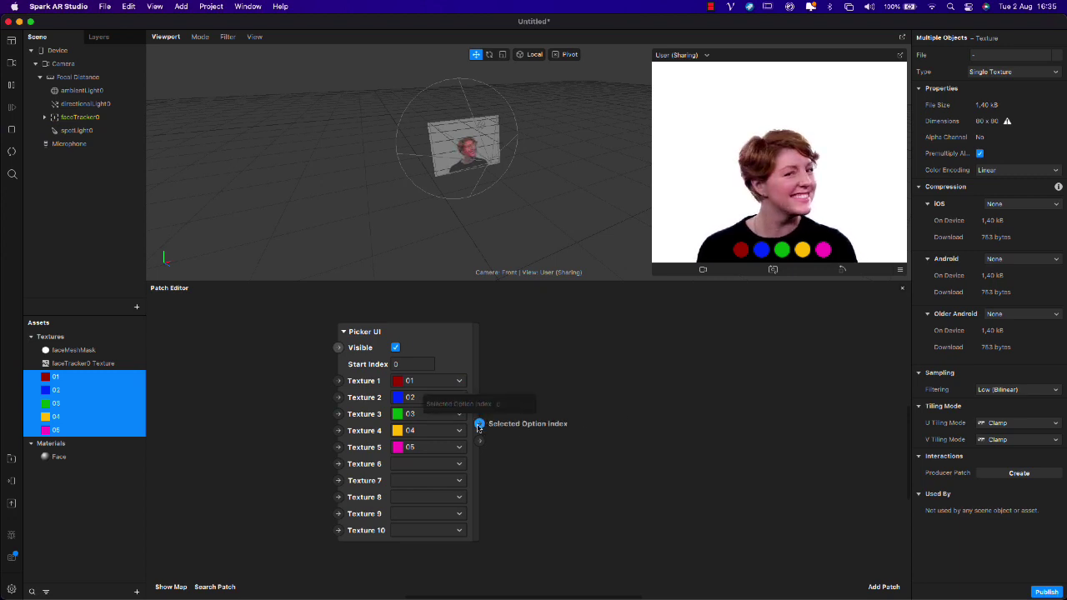
left_click_drag(480, 425, 539, 411)
type("option")
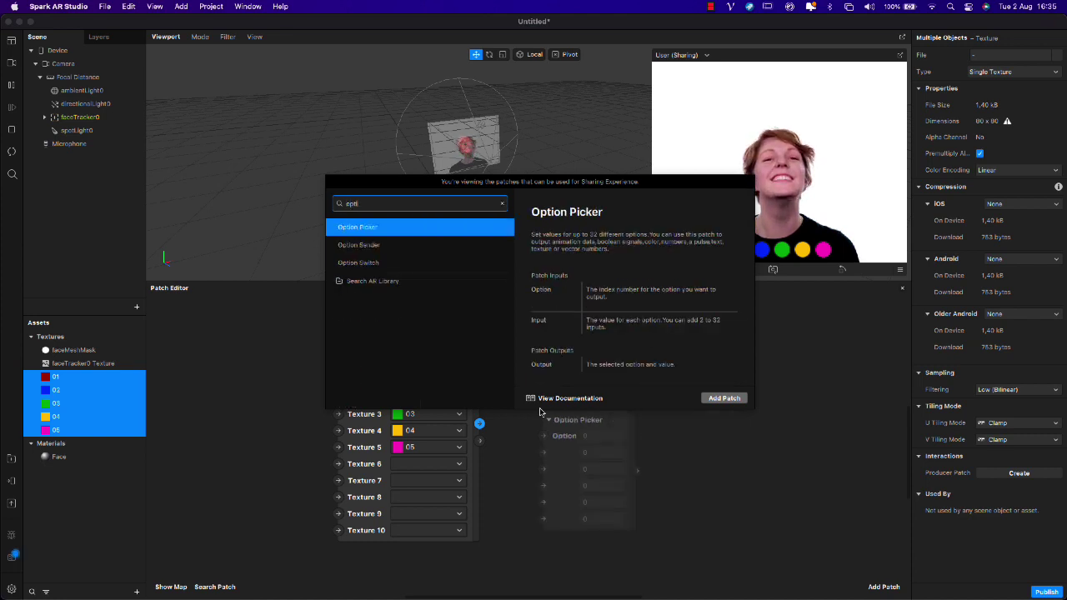
left_click(432, 265)
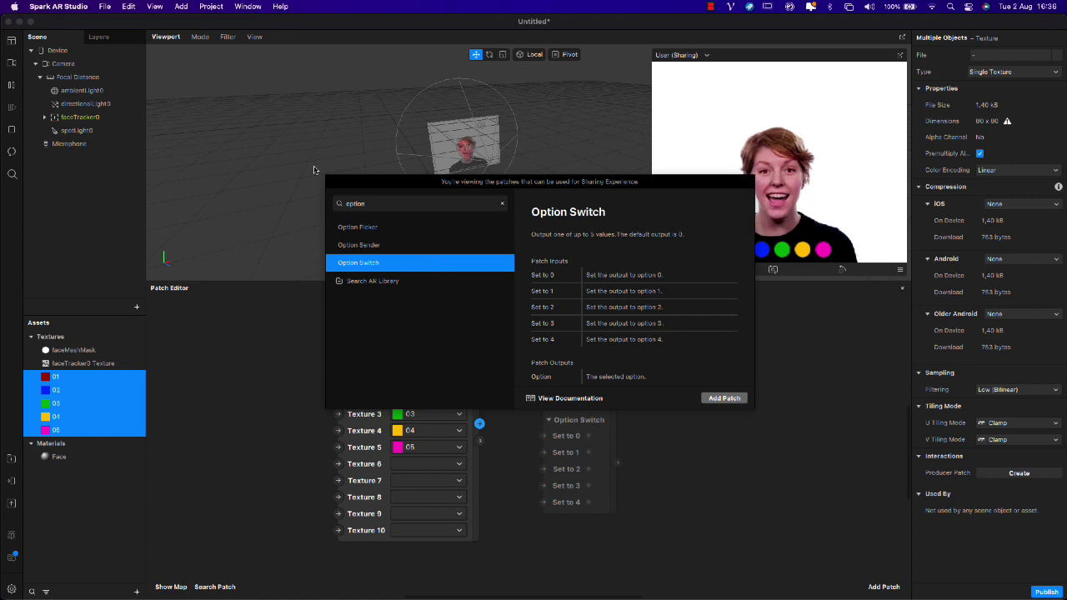
- Create a patch for spotLight0's Color property and place it well to the right of the Picker UI patch
left_click(96, 131)
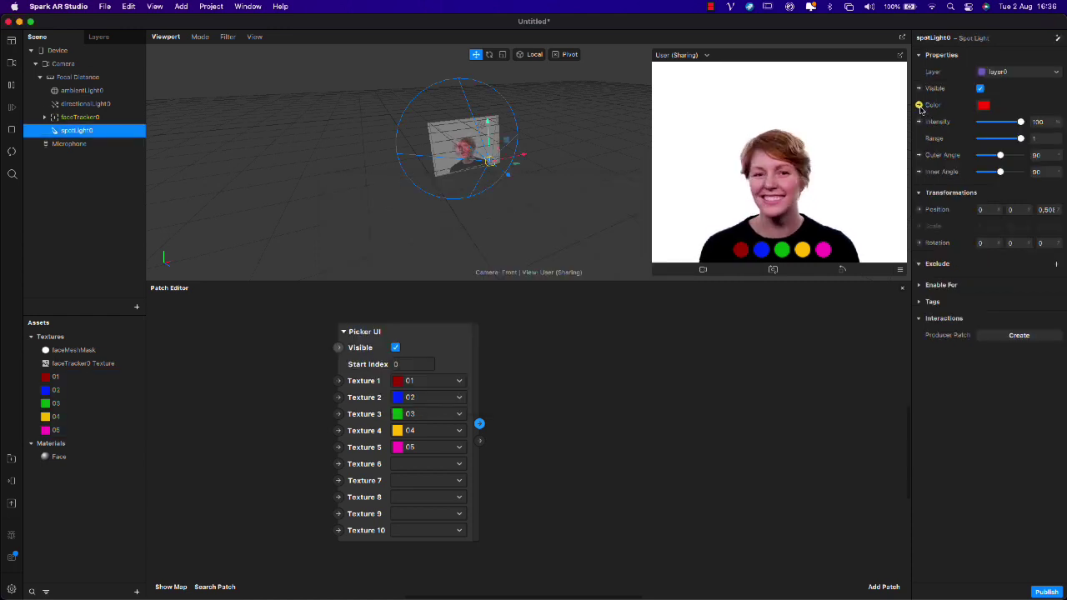
left_click(920, 105)
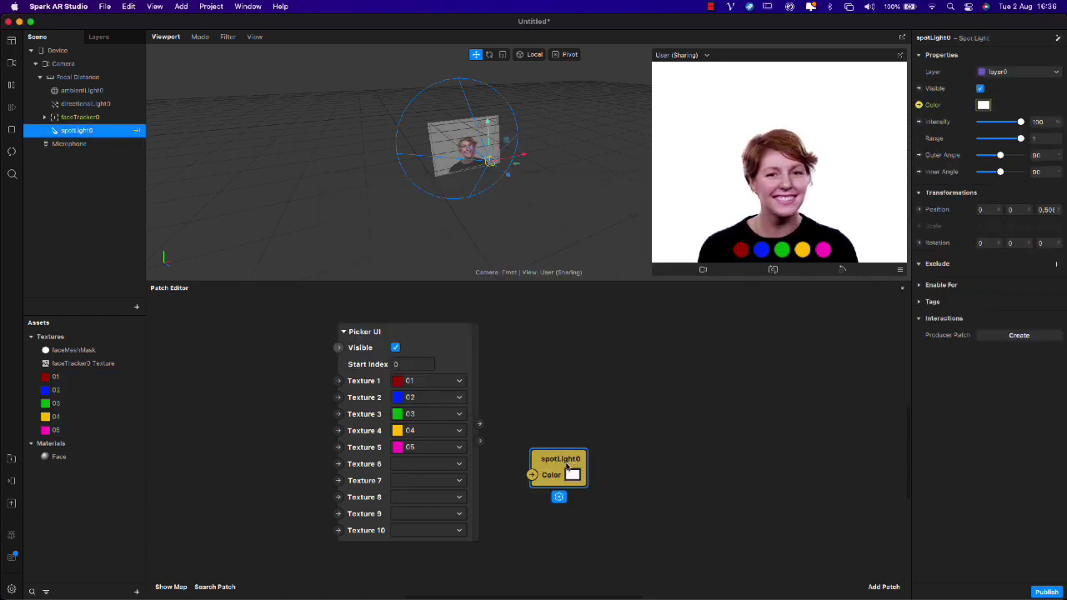
left_click_drag(560, 460, 747, 414)
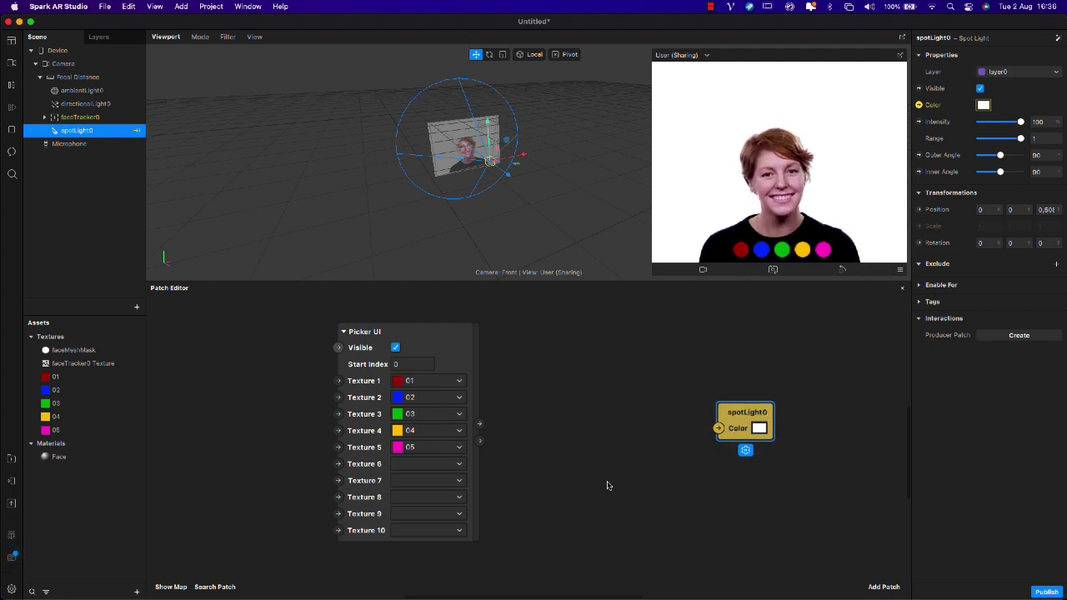
- Add an Option Picker patch and place it between the Picker UI and spotLight0 patches
right_click(593, 425)
type("opt")
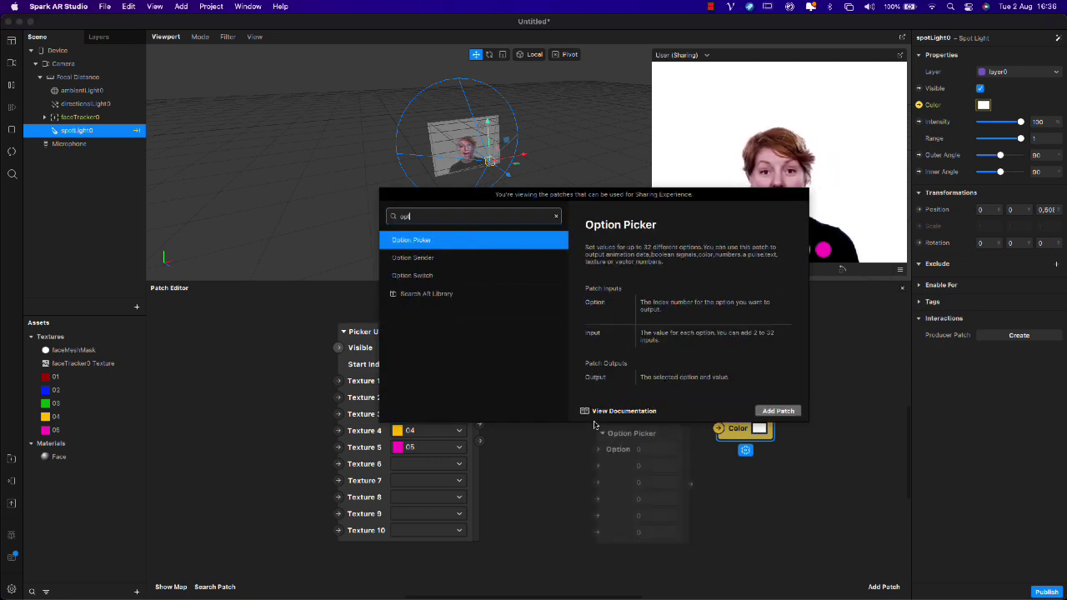
key("Down")
key("Up")
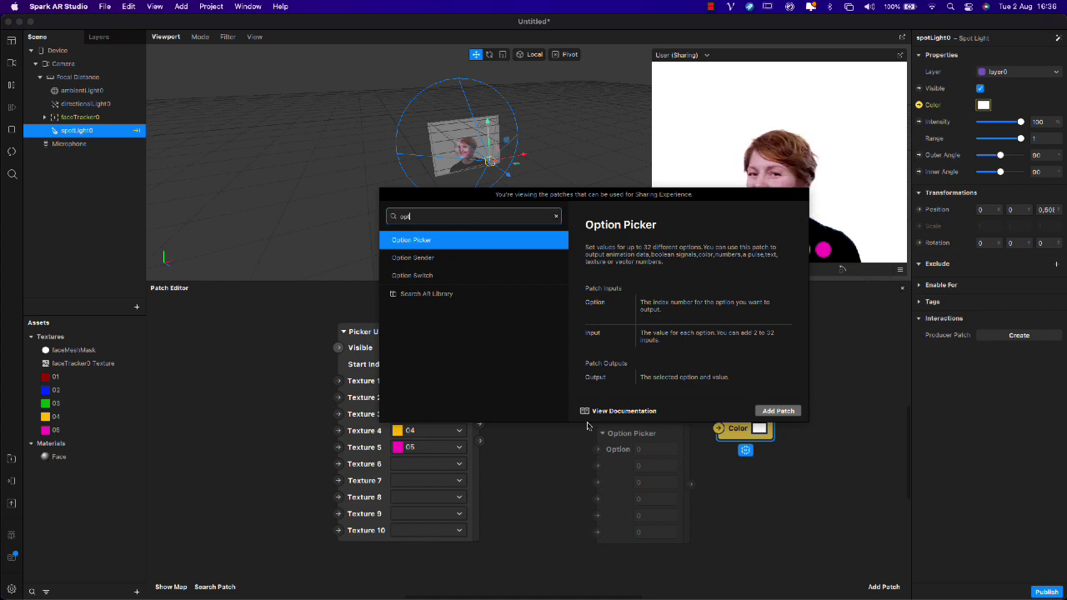
left_click(771, 412)
left_click_drag(661, 437, 625, 360)
- Switch to aNotepad, move its window clear of the patches, and add the line "So we need Option picker patch to do."
key("super+Tab")
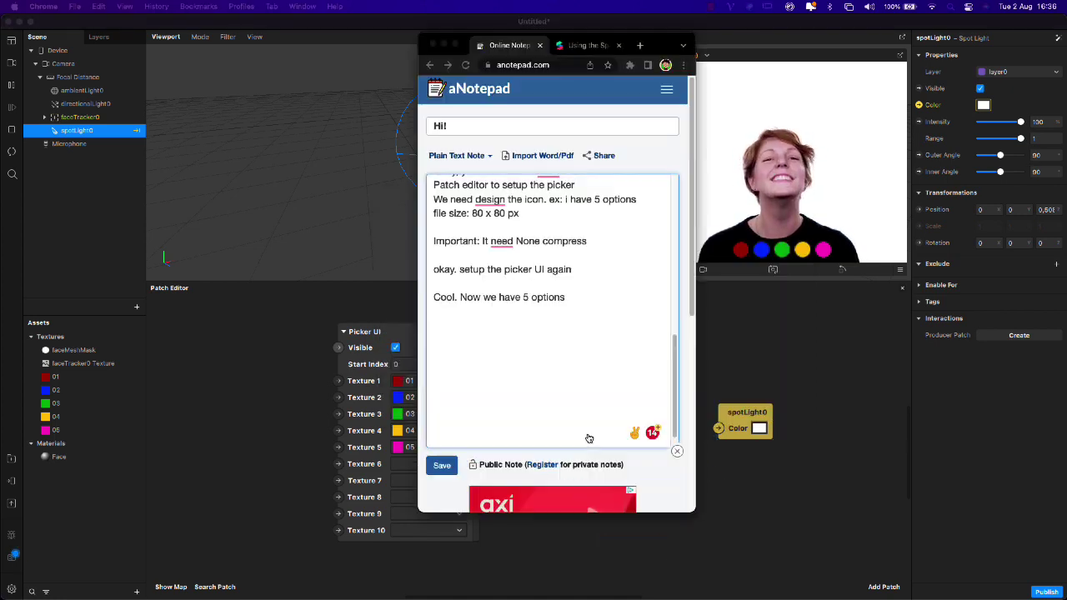
left_click_drag(664, 53, 256, 87)
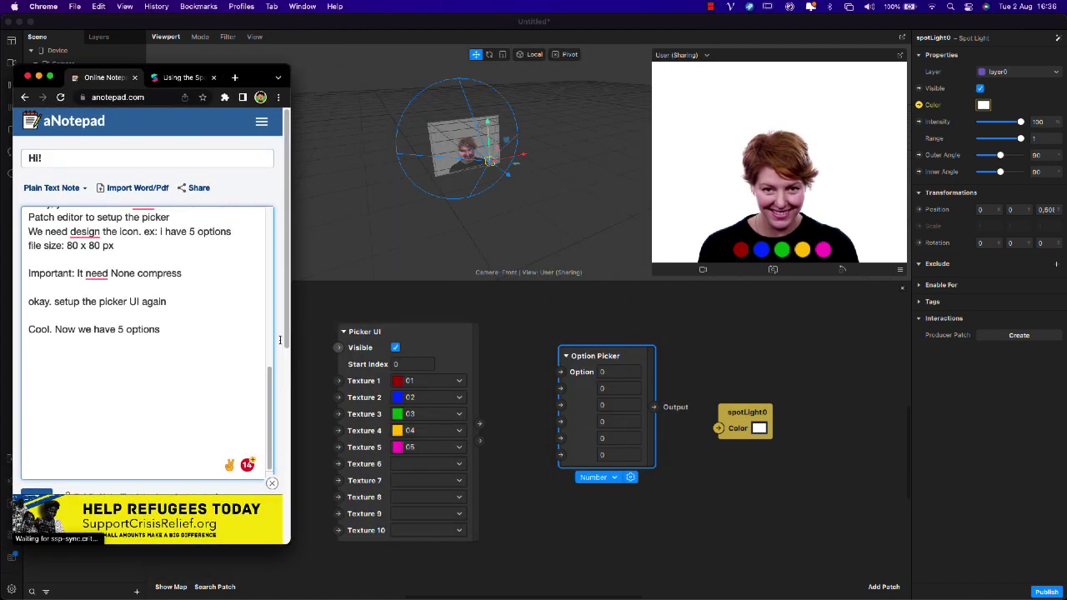
left_click(128, 379)
type("So w")
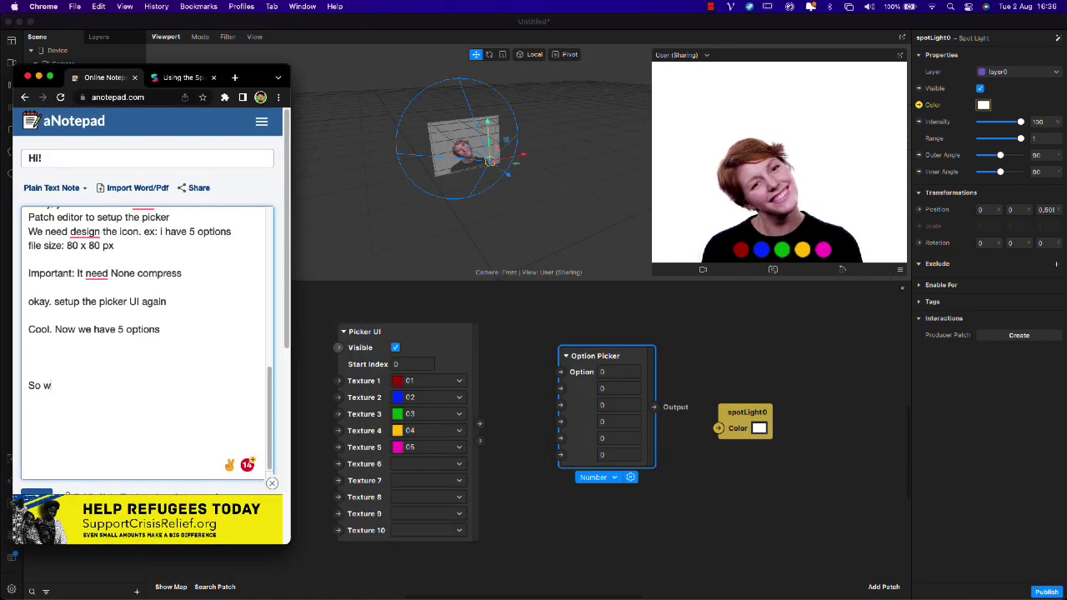
type("e need")
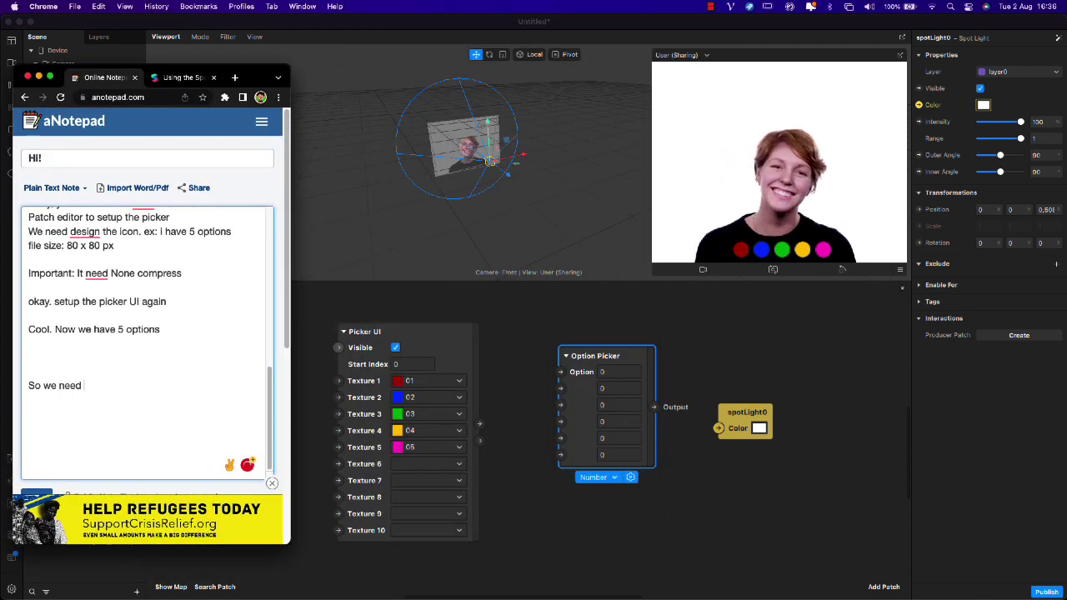
type(" Op")
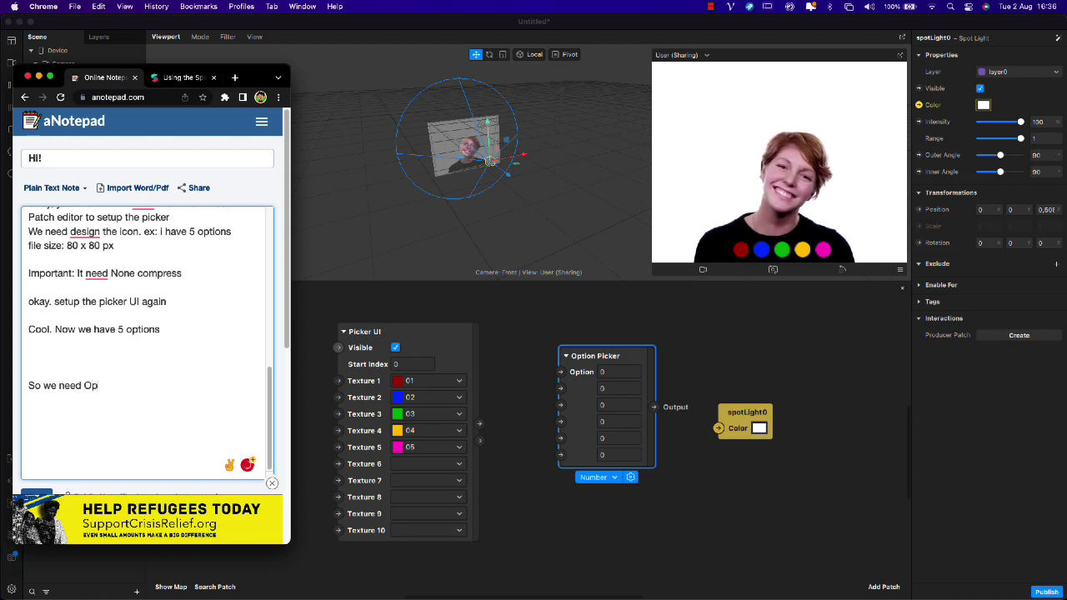
type("tion picker")
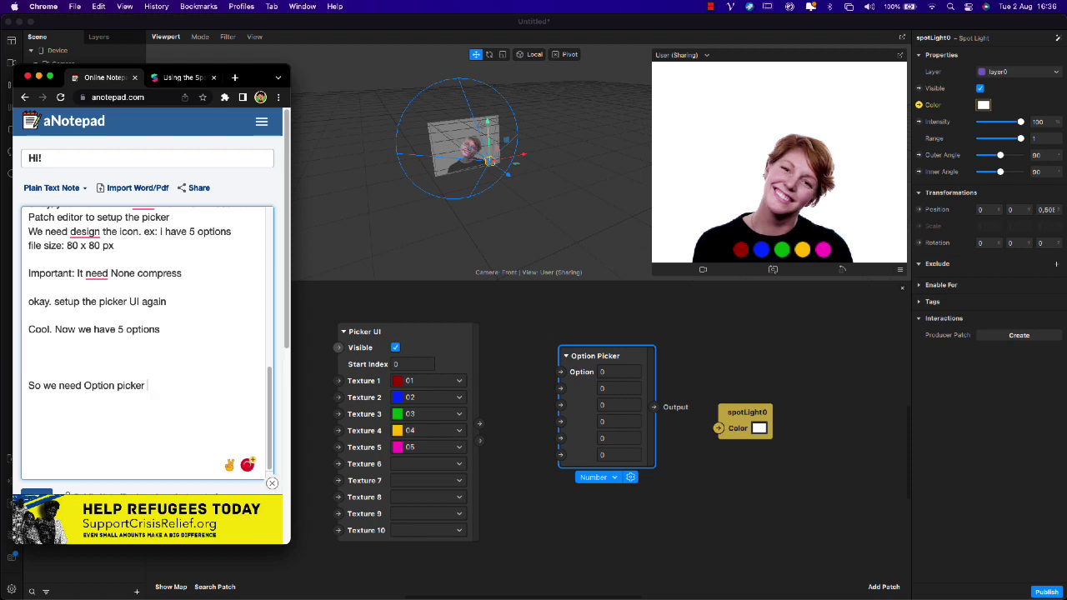
type(" patch to do.")
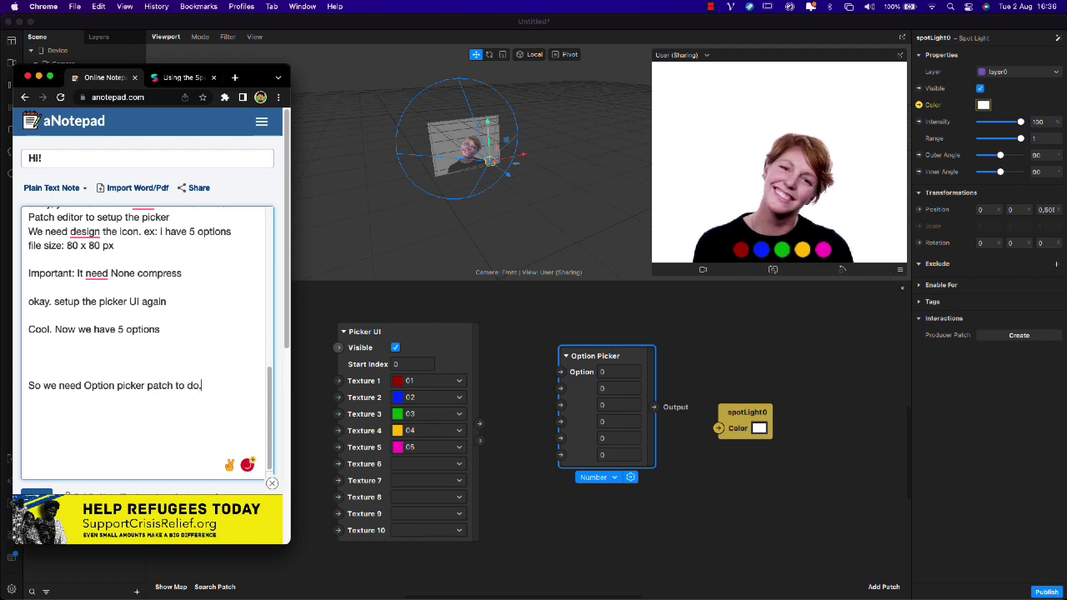
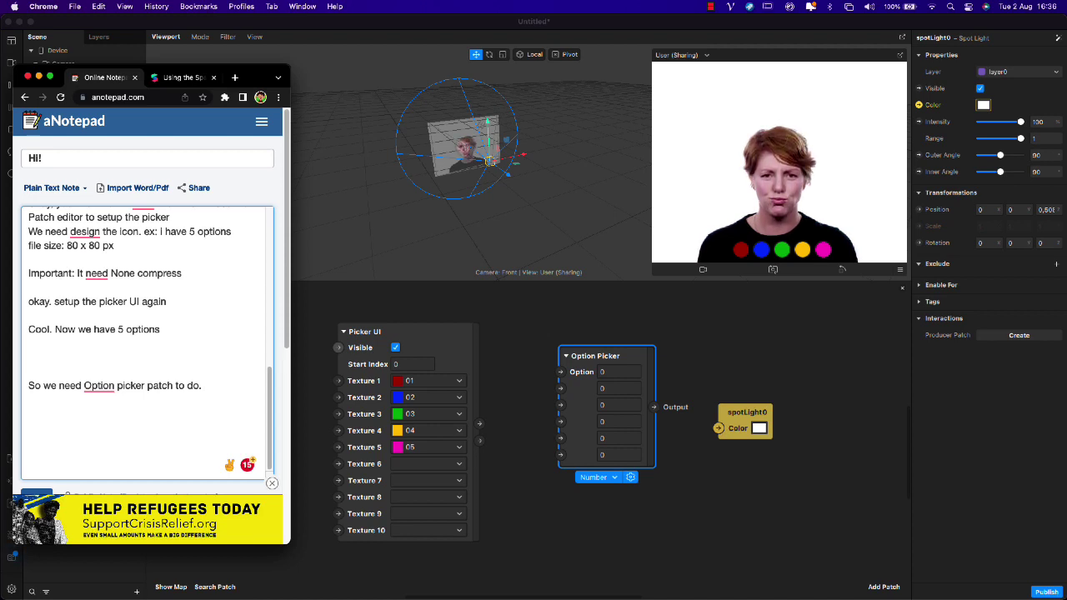
- Return to Spark AR Studio and change the Option Picker patch's value type to Color
left_click(480, 428)
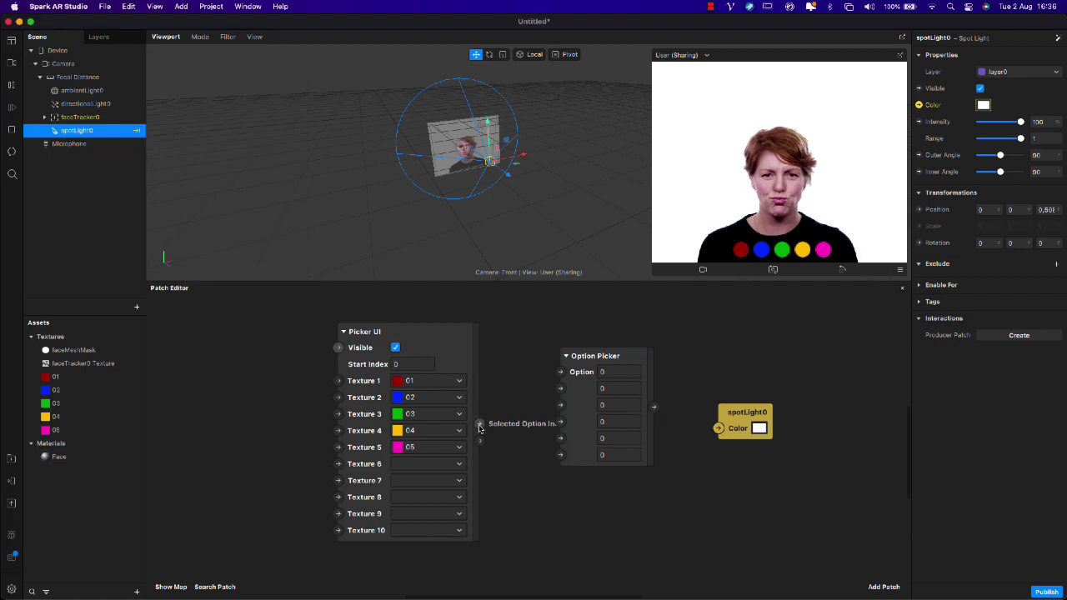
left_click(602, 464)
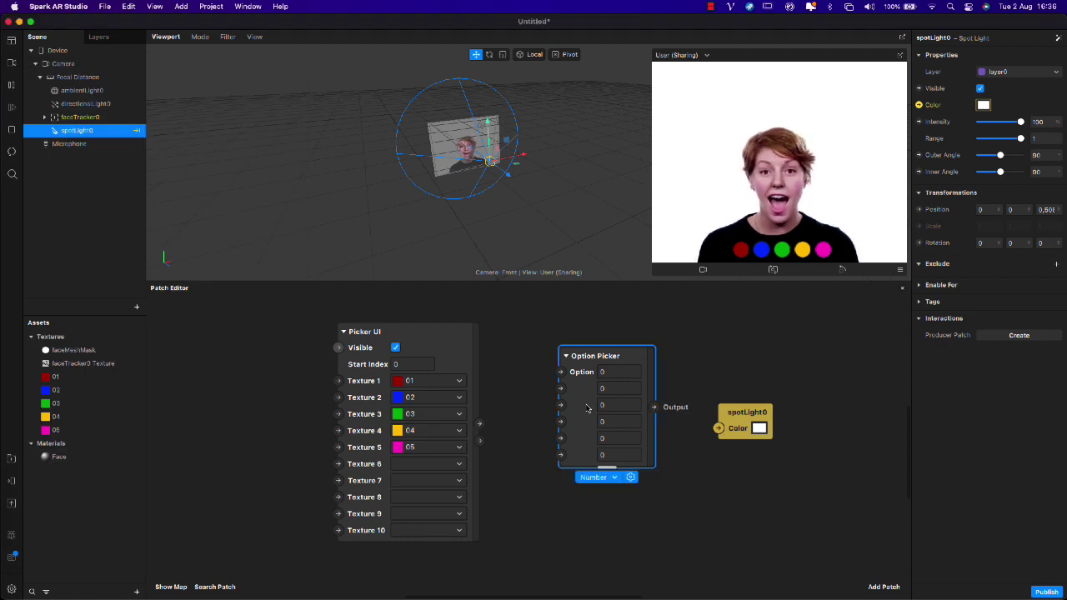
left_click(605, 477)
left_click(606, 481)
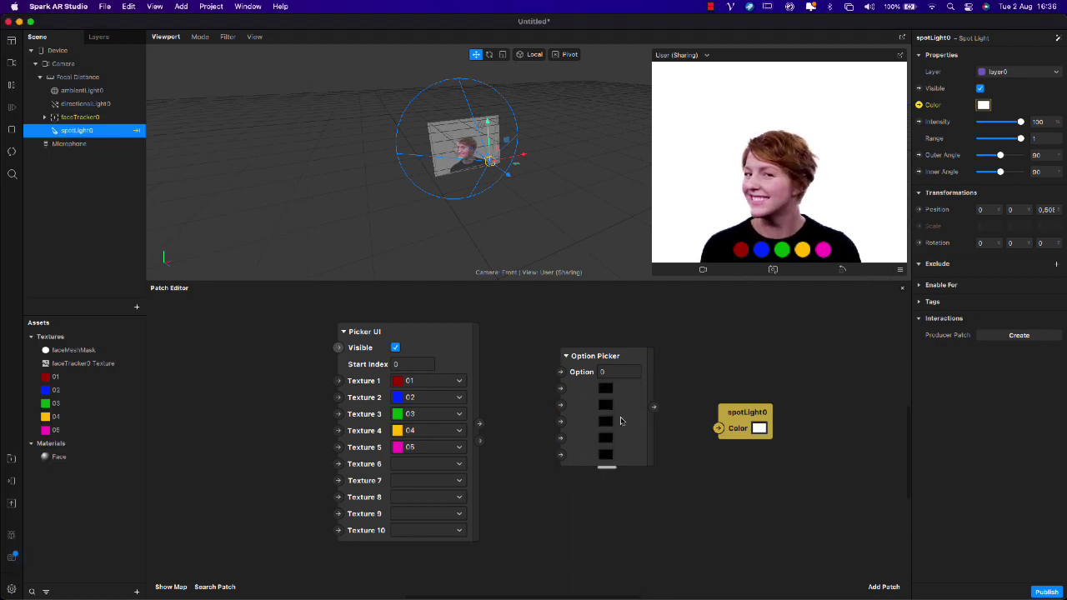
- Set the Option Picker's first two colors to the dark red of texture 01 and the blue of texture 02, using the eyedropper
left_click(603, 388)
left_click(613, 448)
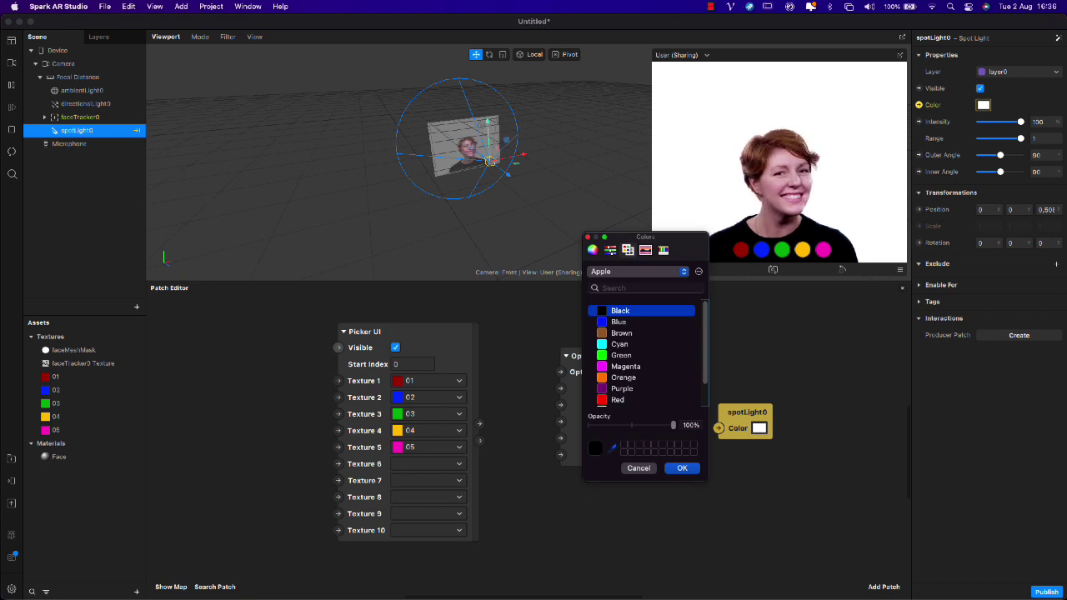
left_click(398, 380)
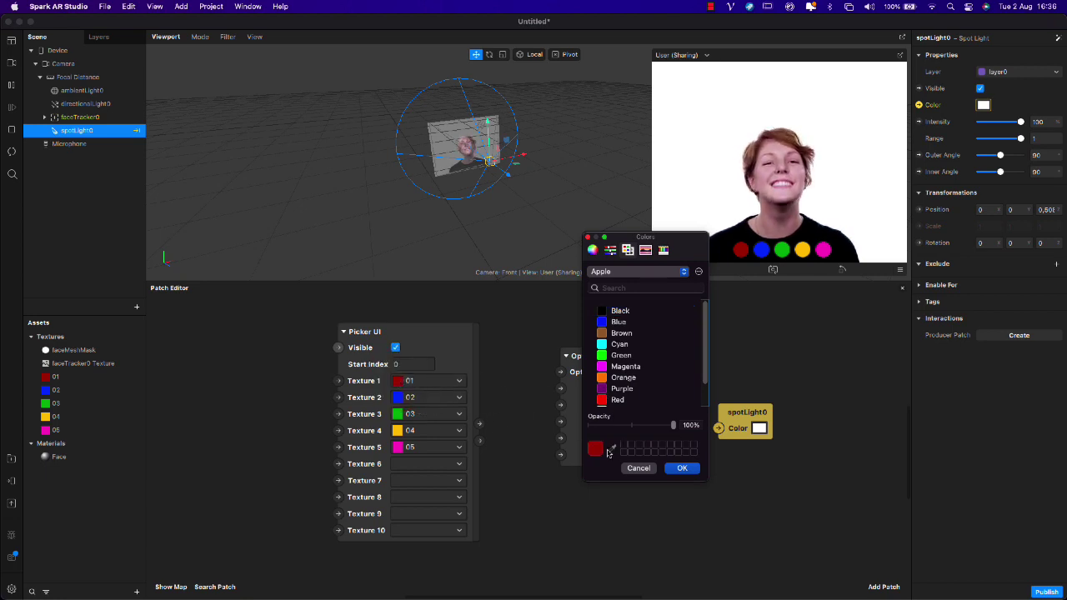
left_click(682, 469)
left_click(606, 405)
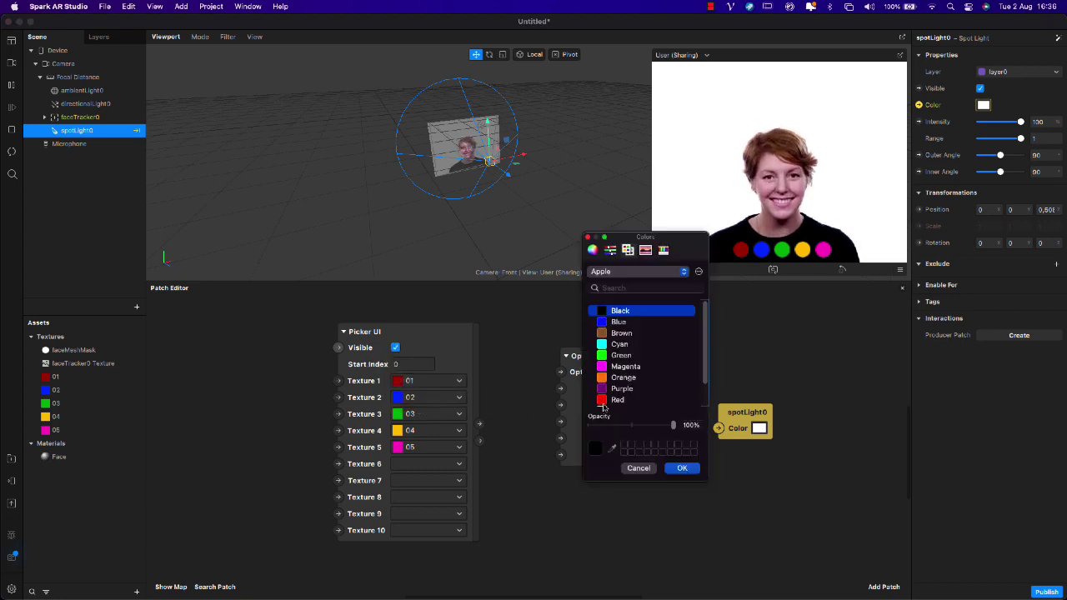
left_click(613, 449)
left_click(397, 397)
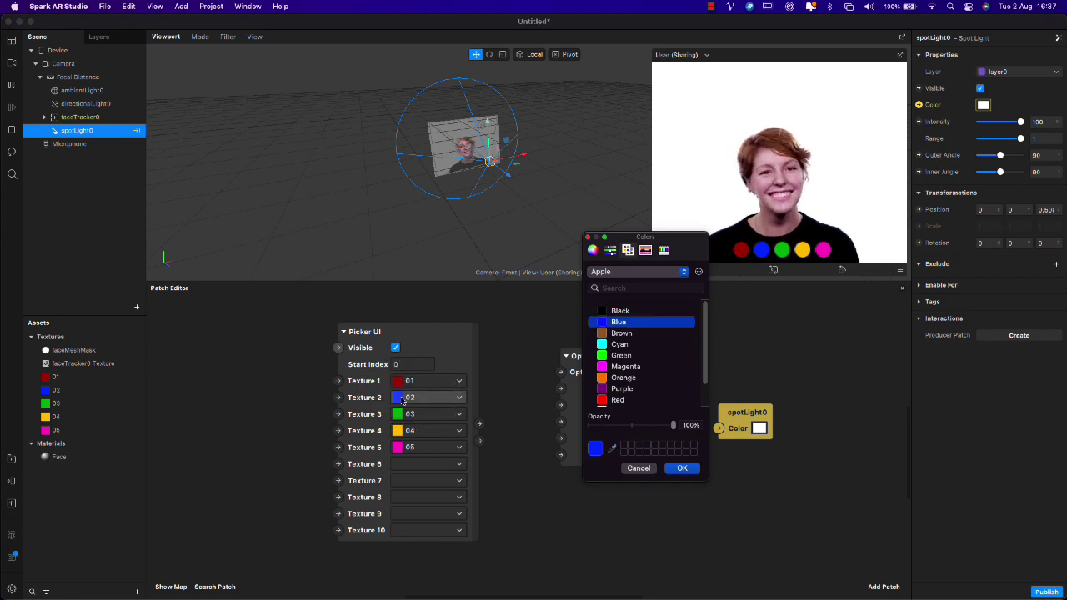
left_click(682, 468)
- Set the Option Picker's third and fourth colors to the green of texture 03 and the yellow of texture 04, using the eyedropper
left_click(605, 423)
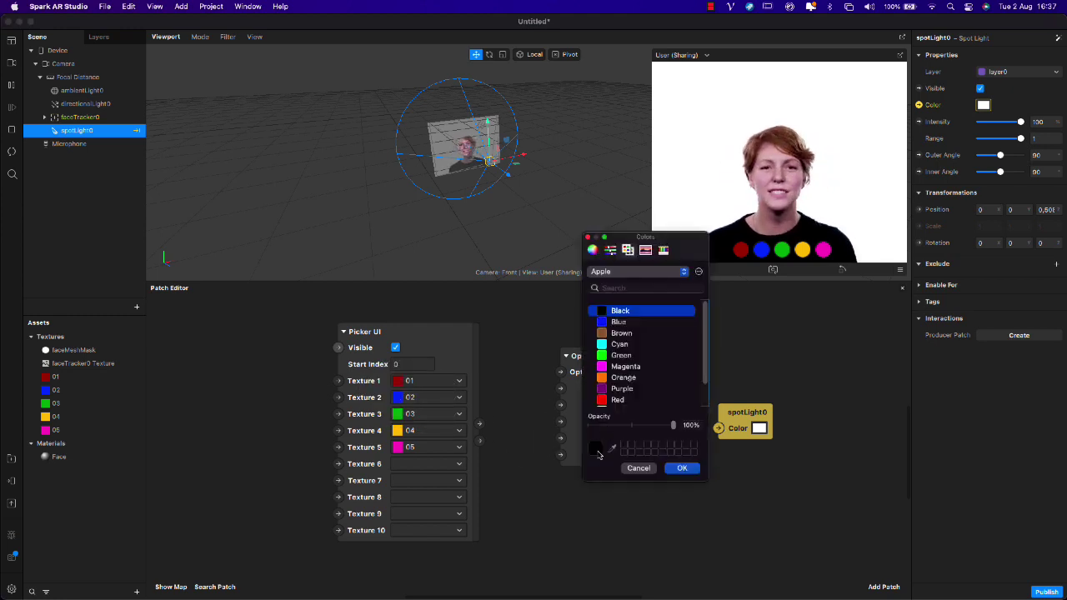
left_click(615, 451)
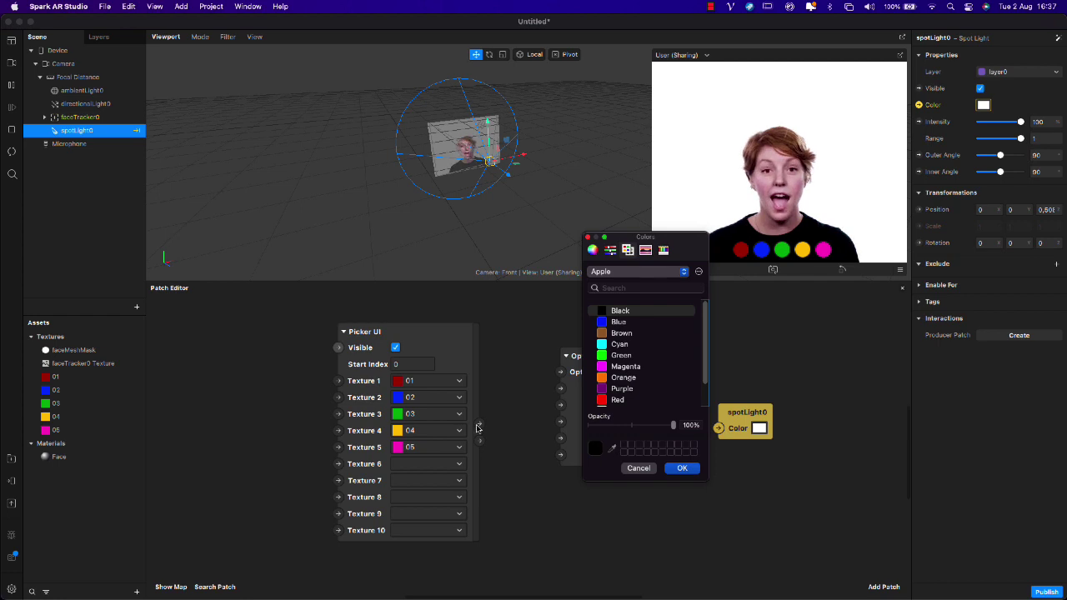
left_click(613, 450)
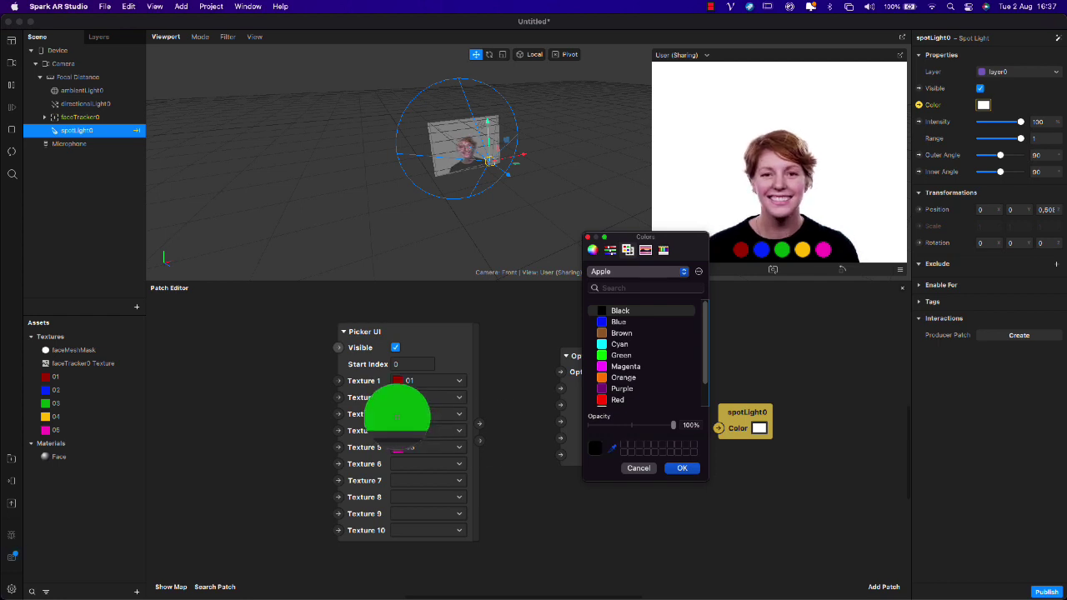
left_click(397, 413)
left_click(682, 468)
left_click(605, 440)
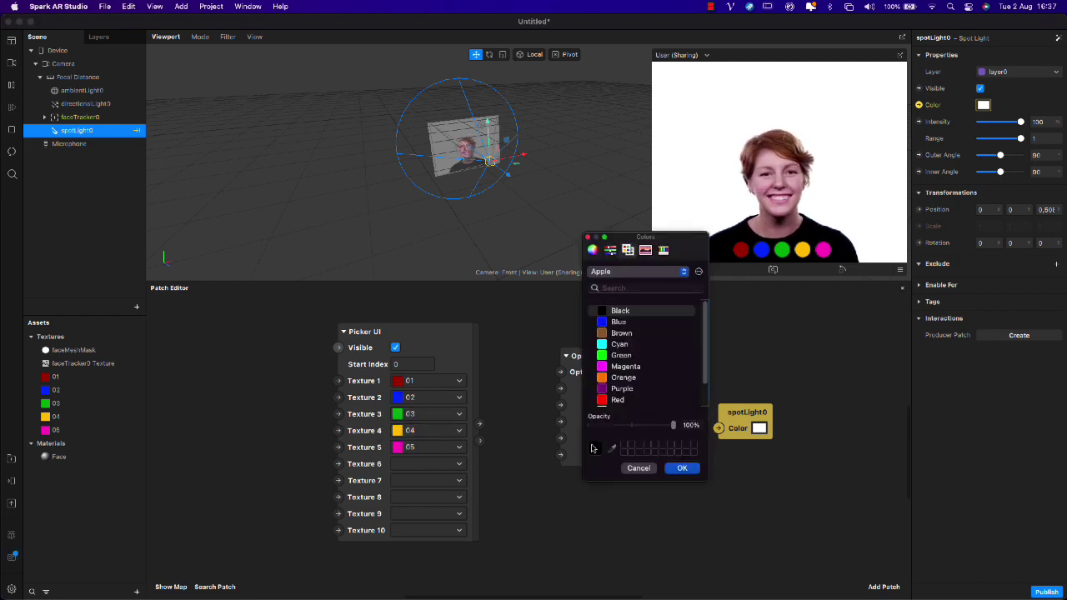
left_click(614, 451)
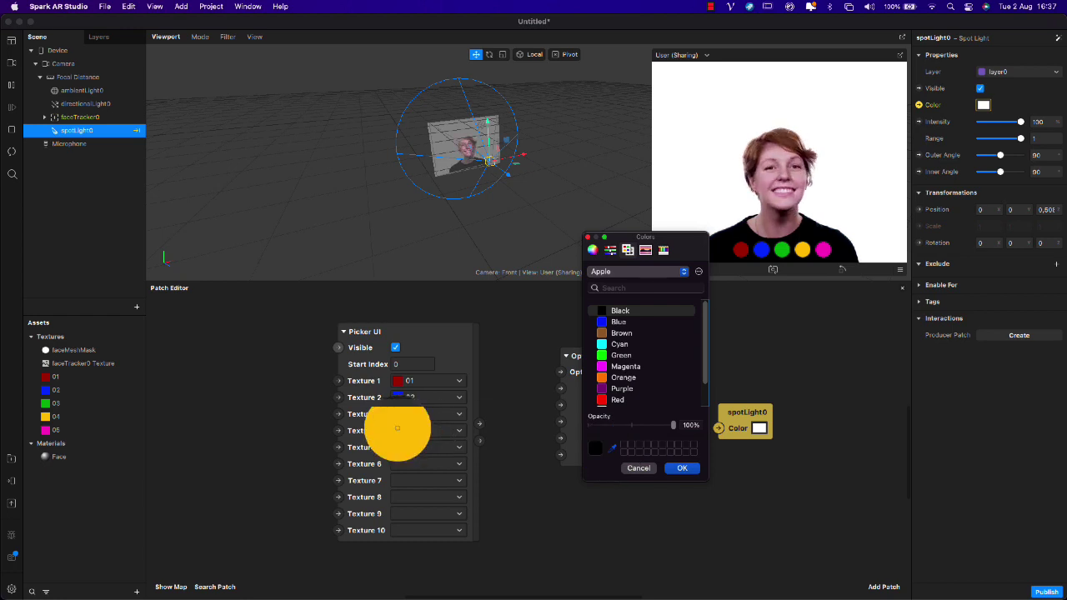
left_click(397, 430)
left_click(682, 468)
- Set the Option Picker's fifth color to the magenta of texture 05, using the eyedropper
left_click(605, 454)
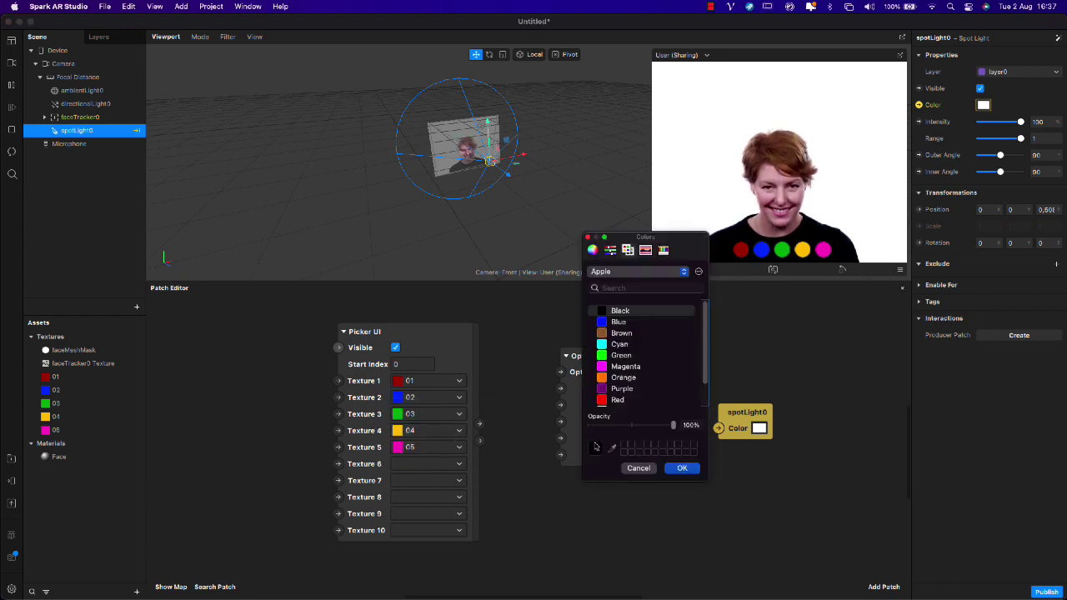
left_click(614, 451)
left_click(398, 447)
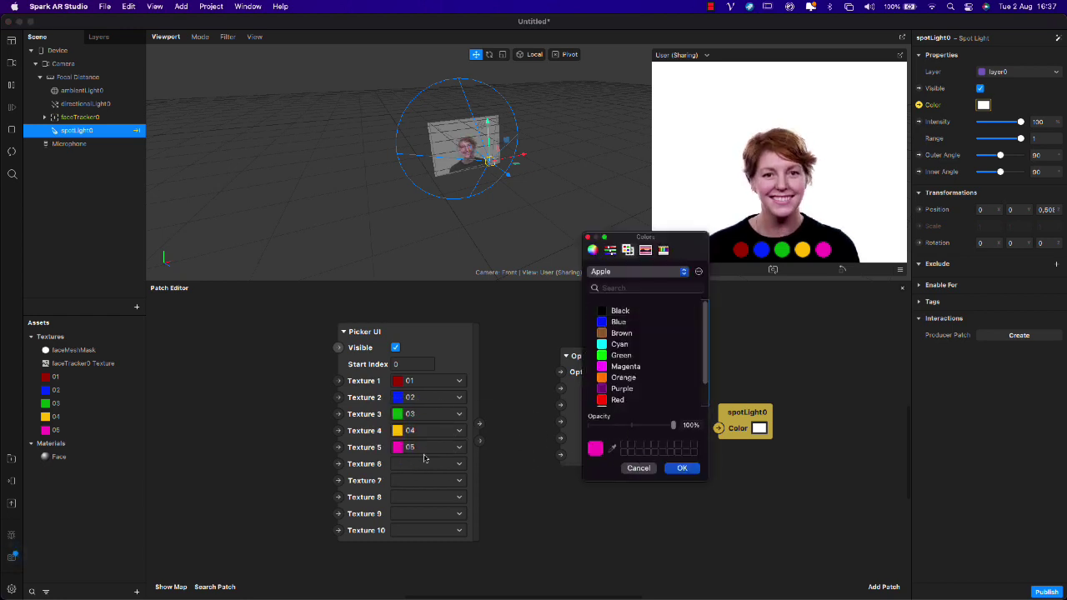
left_click(684, 469)
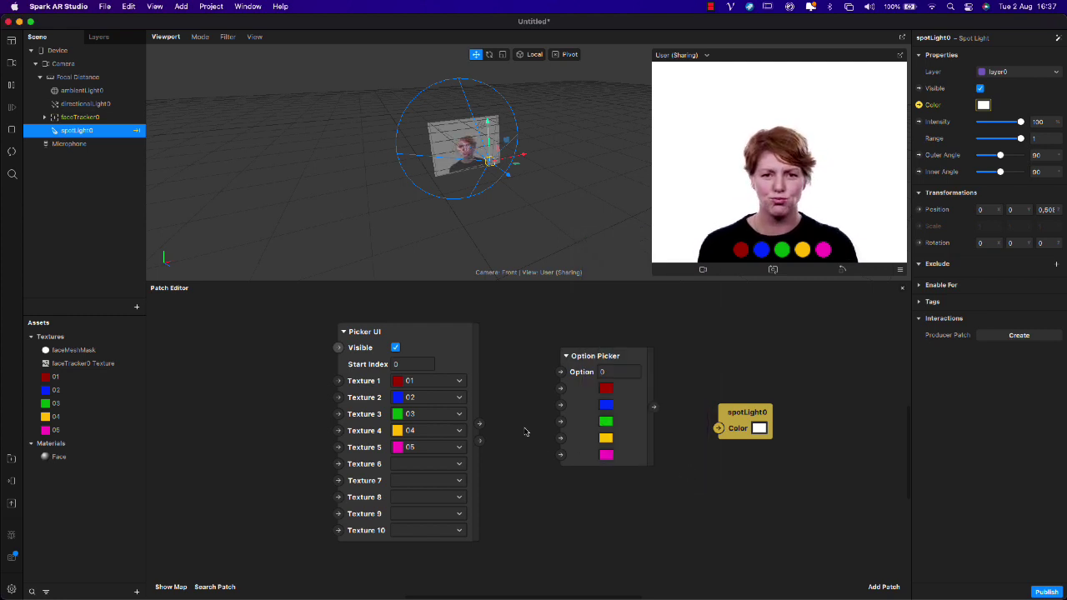
- Connect the Picker UI to the Option Picker's Option input and its output to spotLight0's Color, and test the picker icons in the preview
left_click_drag(480, 423, 561, 372)
left_click_drag(652, 407, 718, 429)
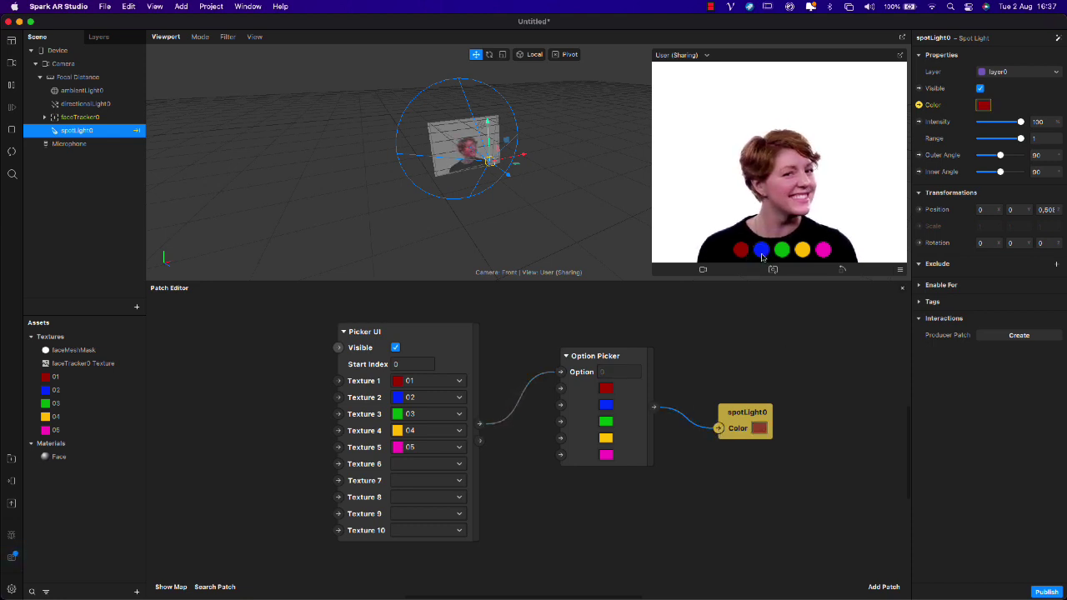
left_click(786, 252)
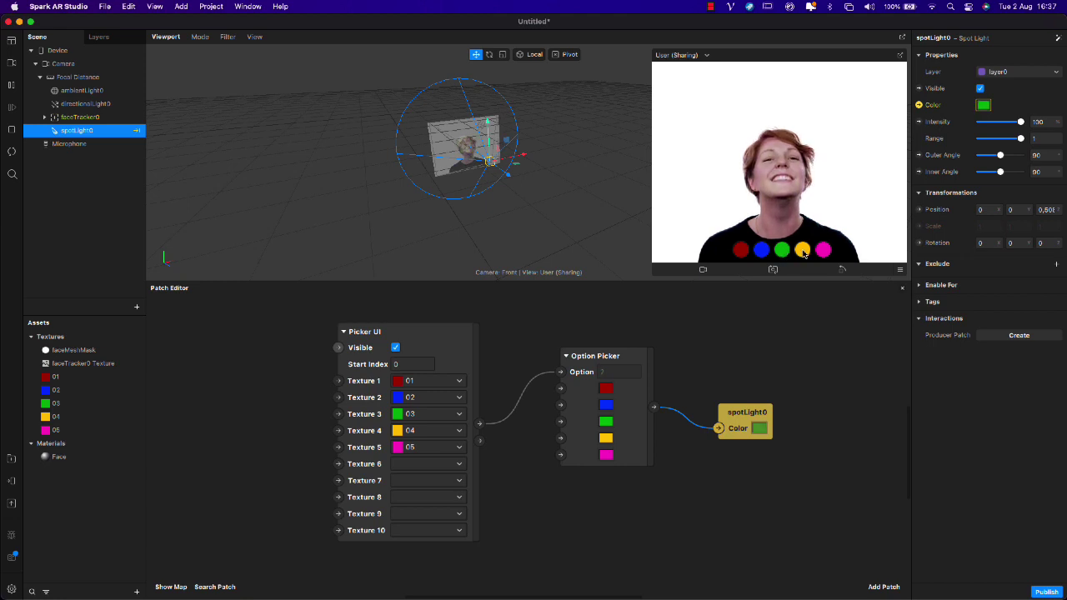
left_click(803, 252)
left_click(825, 252)
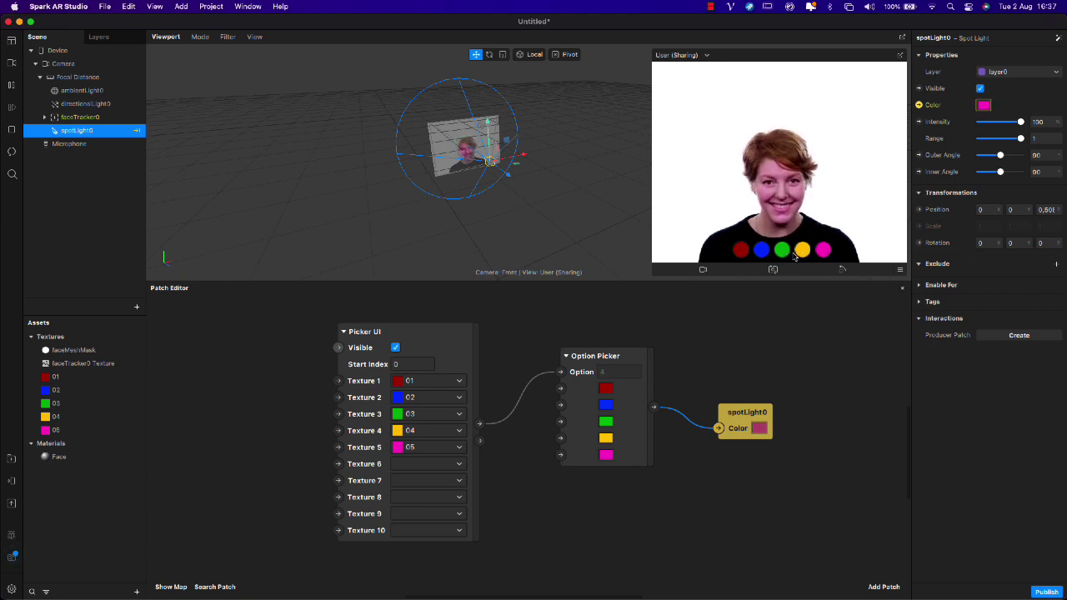
left_click(803, 252)
left_click(761, 252)
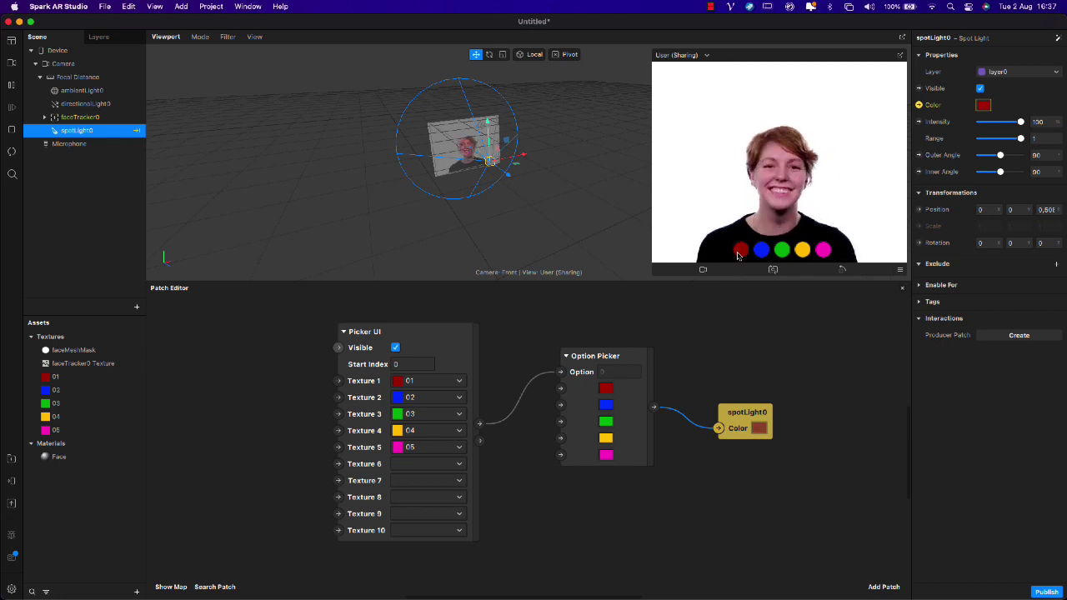
- Switch to aNotepad and add the line "SO you finish the filter" below the Option picker note
key("super+Tab")
left_click(203, 389)
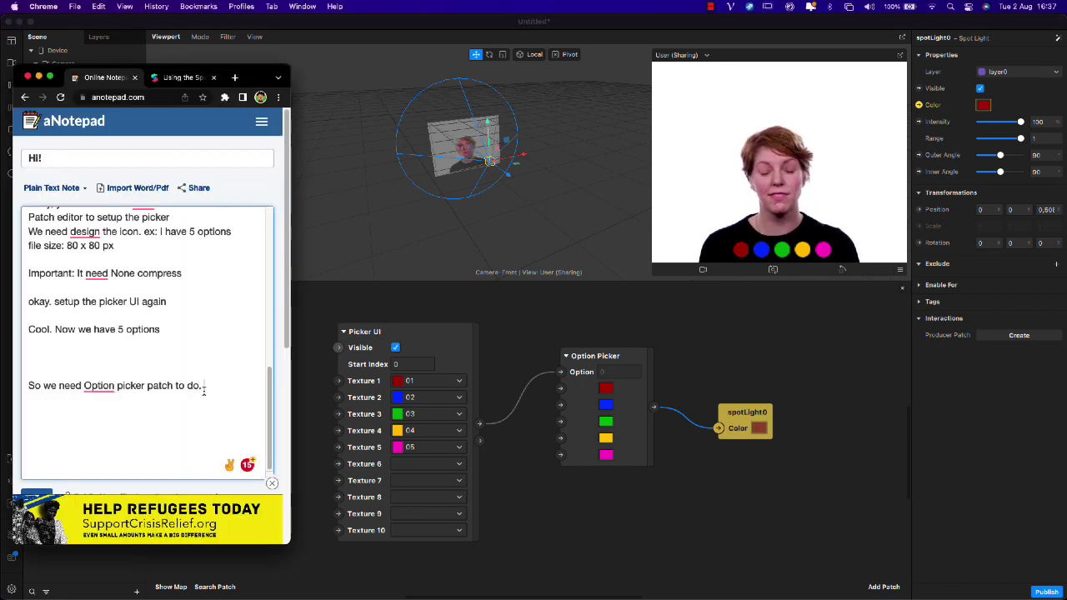
key("Return")
type("SO y")
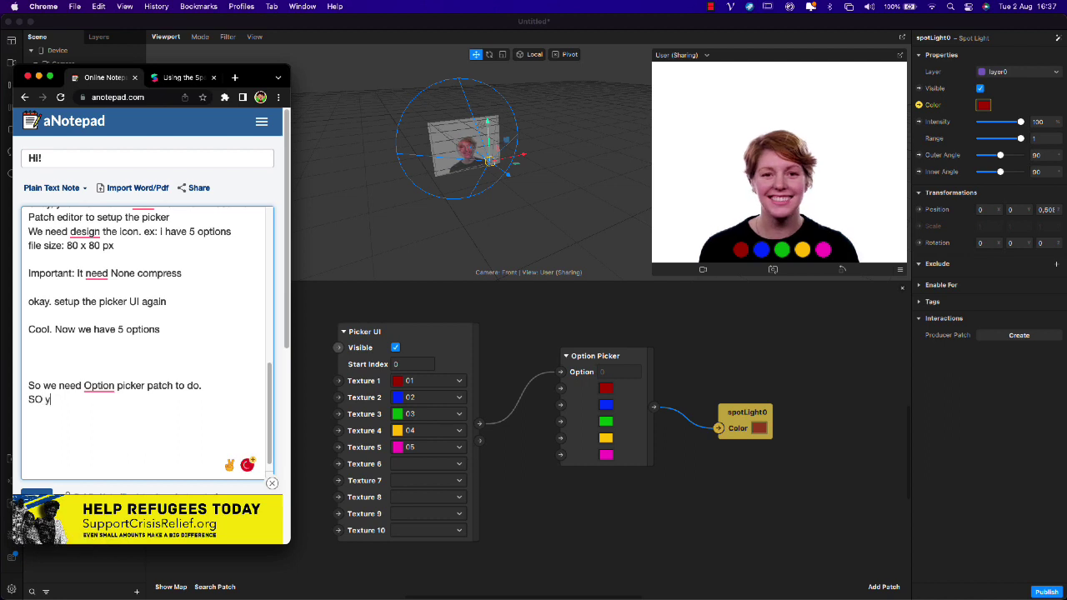
type("ou finish")
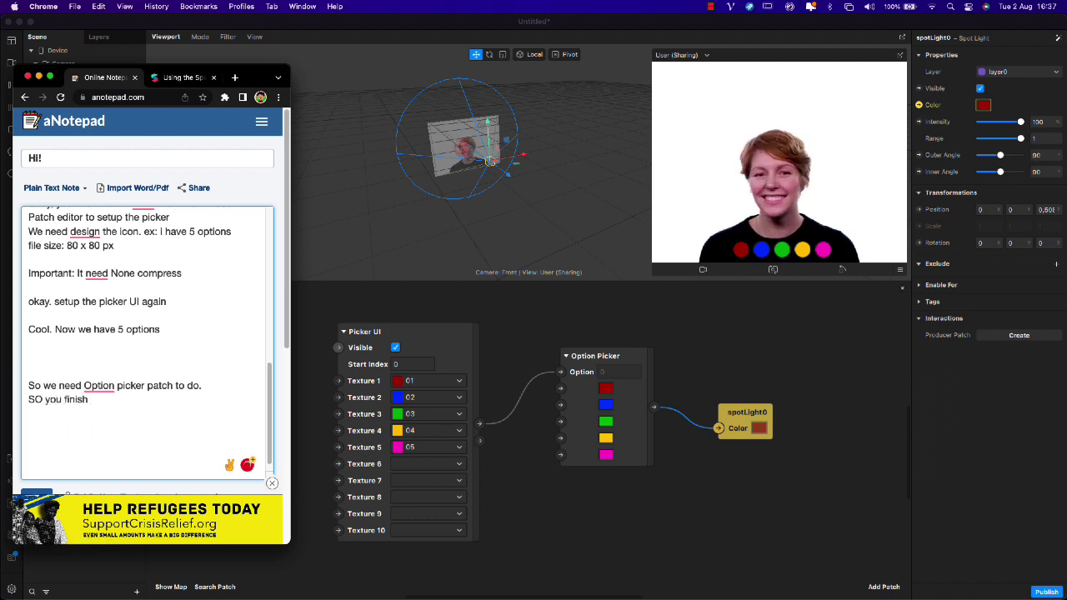
type(" the filter")
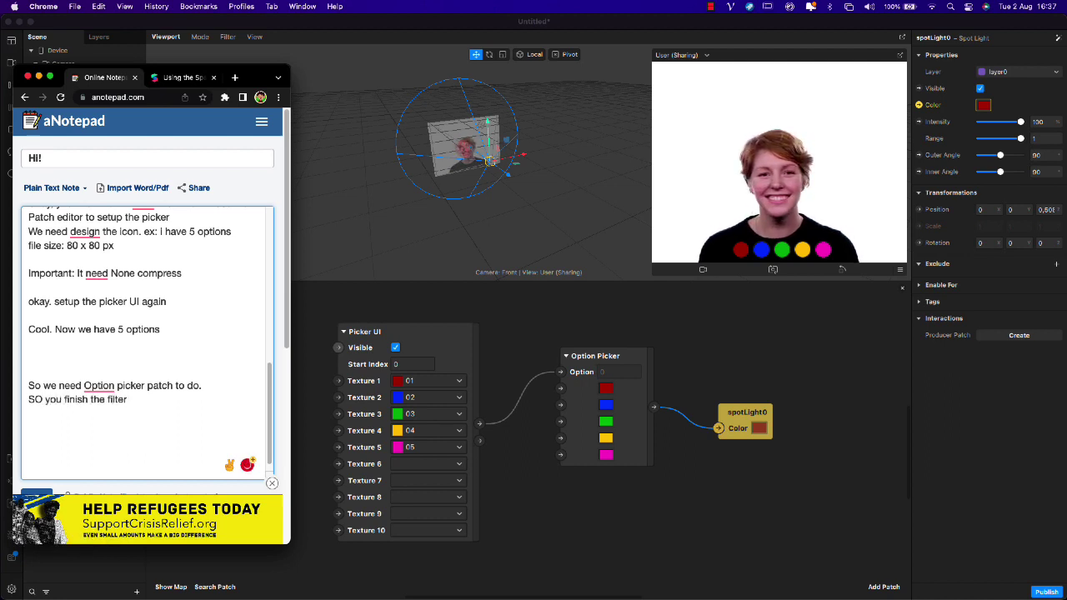
- End the line with a period and add a new paragraph reading "You can custom the opacity to make it look good for you"
type(".  You can")
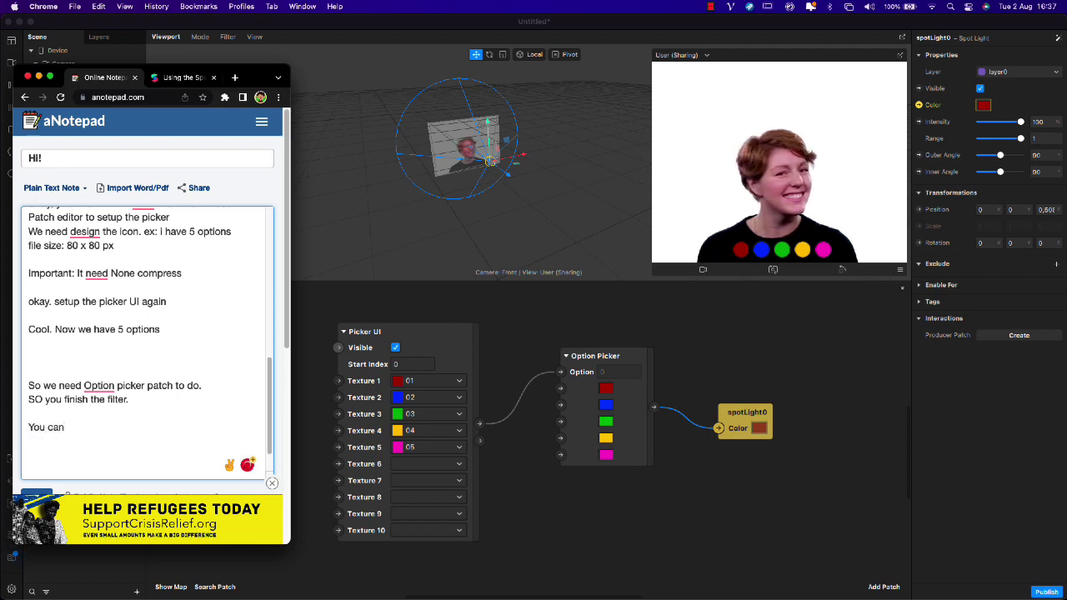
type(" custom")
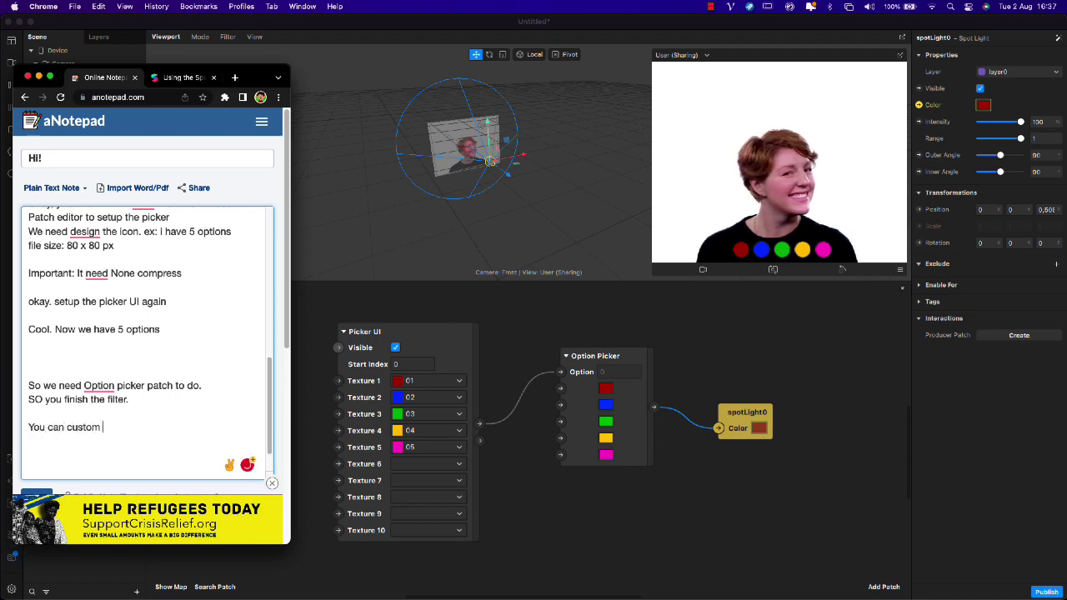
type(" the opacity")
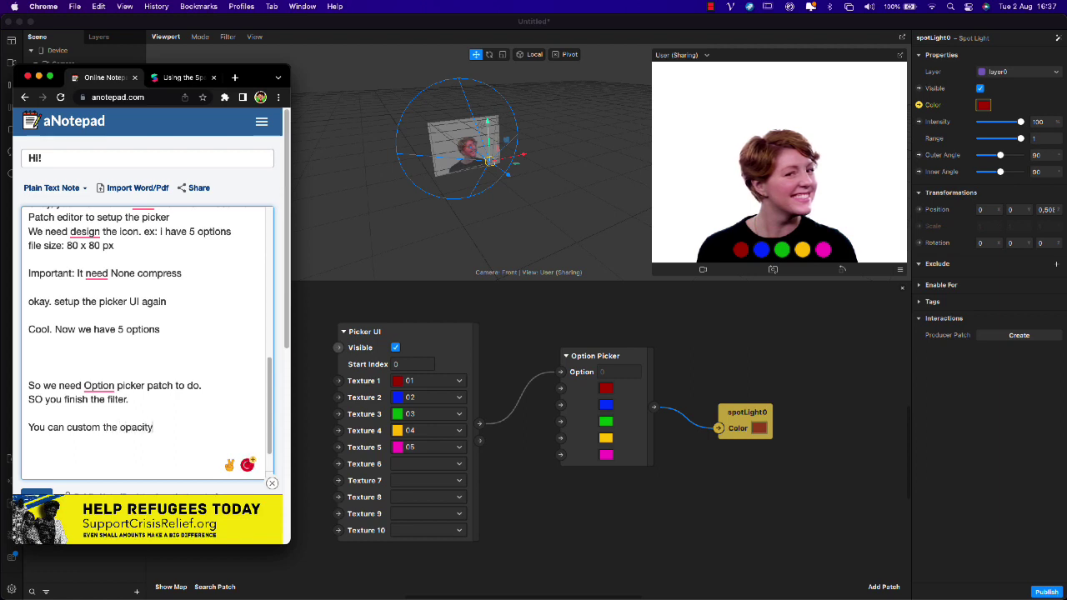
type(" to make it lo")
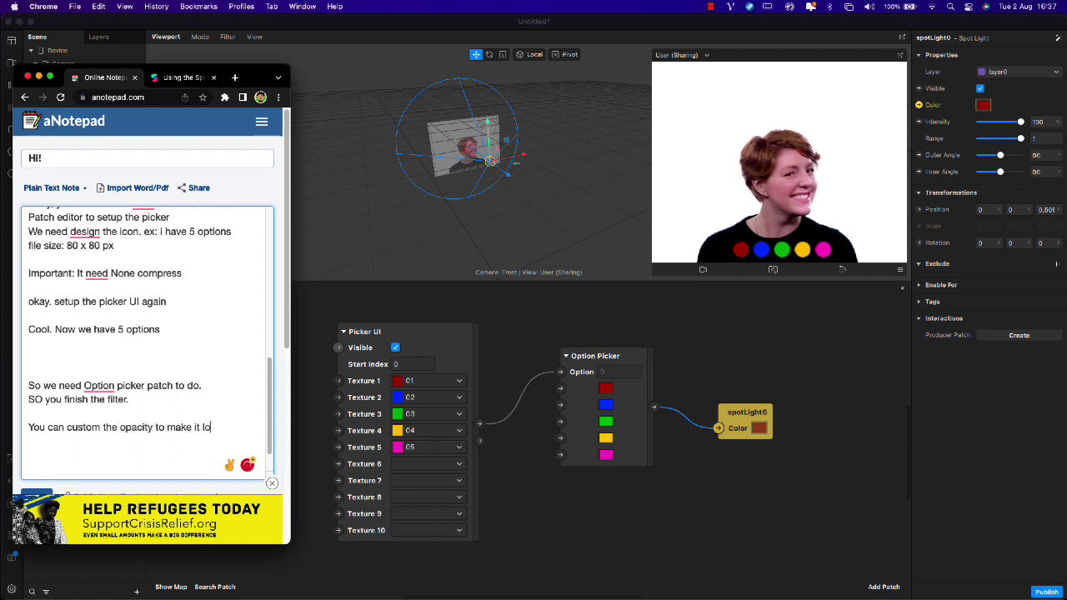
type("ok good")
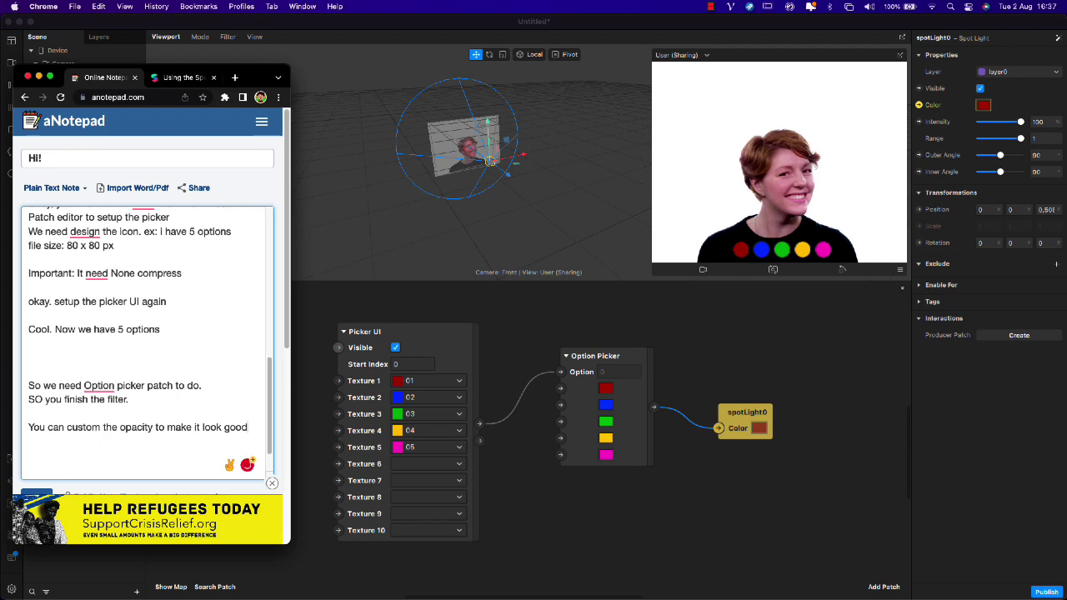
type(" for you")
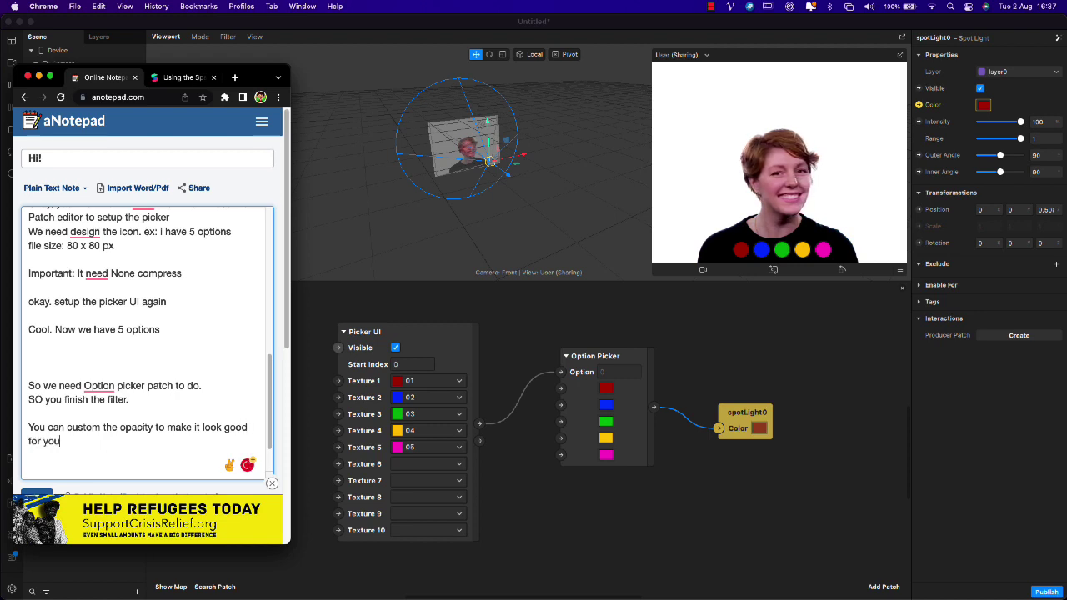
- Return to Spark AR Studio, set the Face material's opacity to 64%, and try the green and yellow picker icons in the preview
left_click(627, 507)
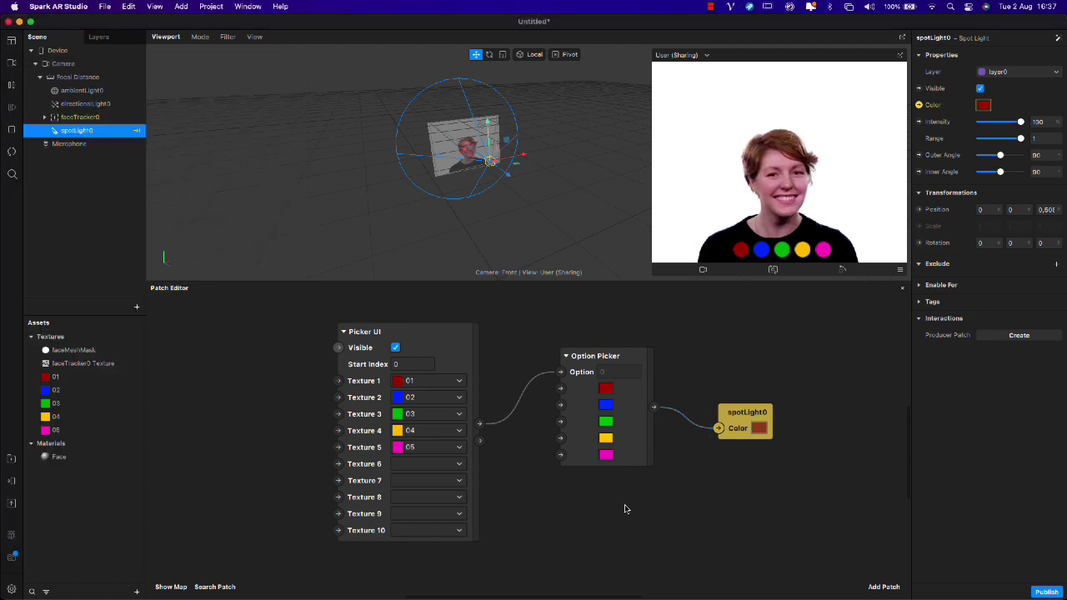
left_click(66, 459)
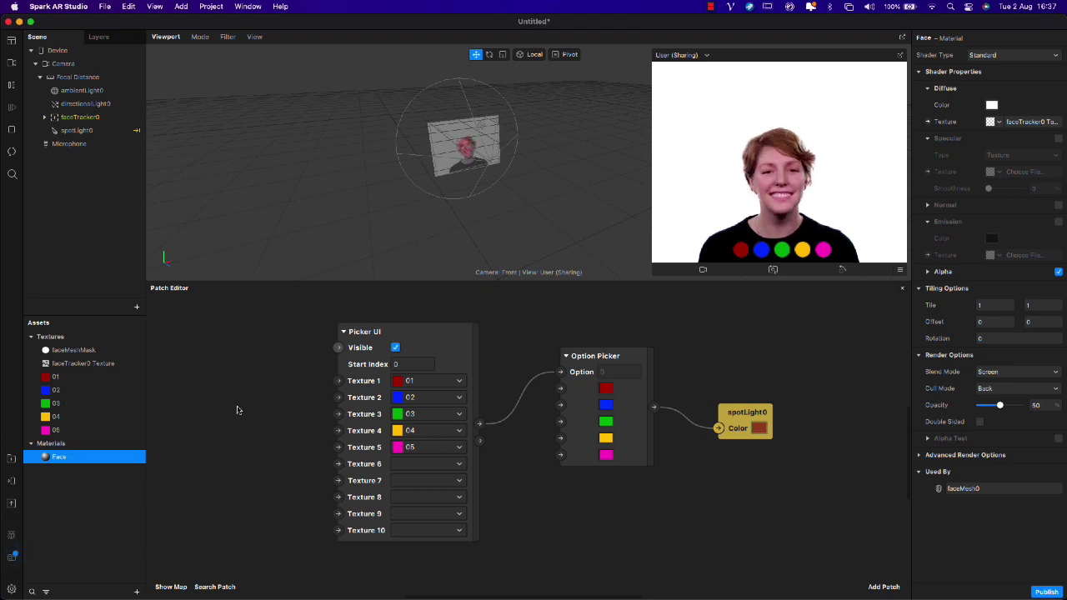
mouse_move(1000, 406)
left_mouse_down()
mouse_move(978, 406)
mouse_move(1017, 405)
mouse_move(977, 405)
mouse_move(1005, 405)
left_mouse_up()
left_click(606, 405)
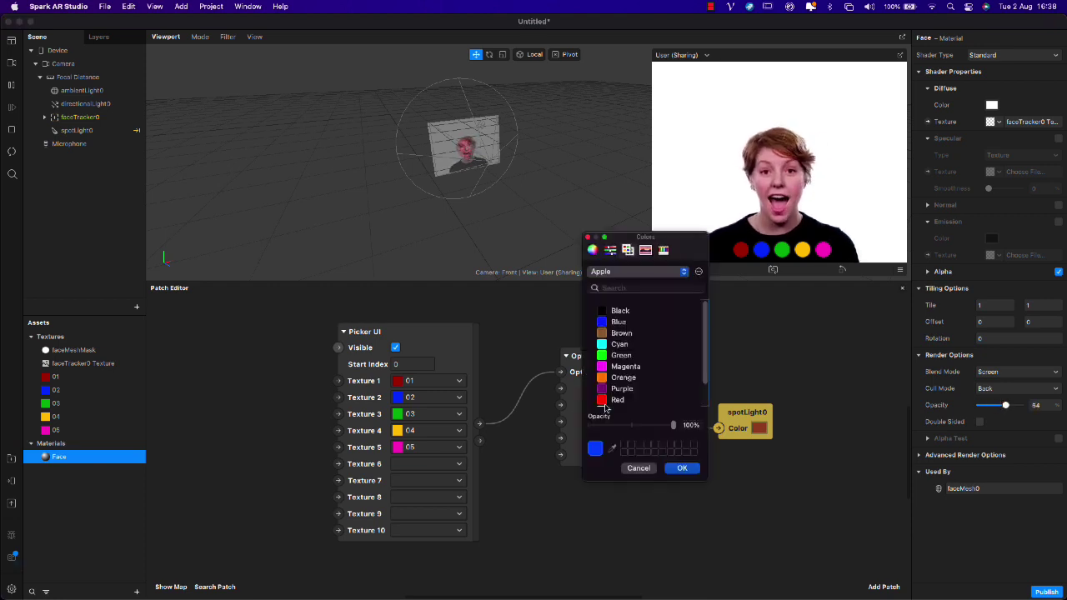
left_click(640, 469)
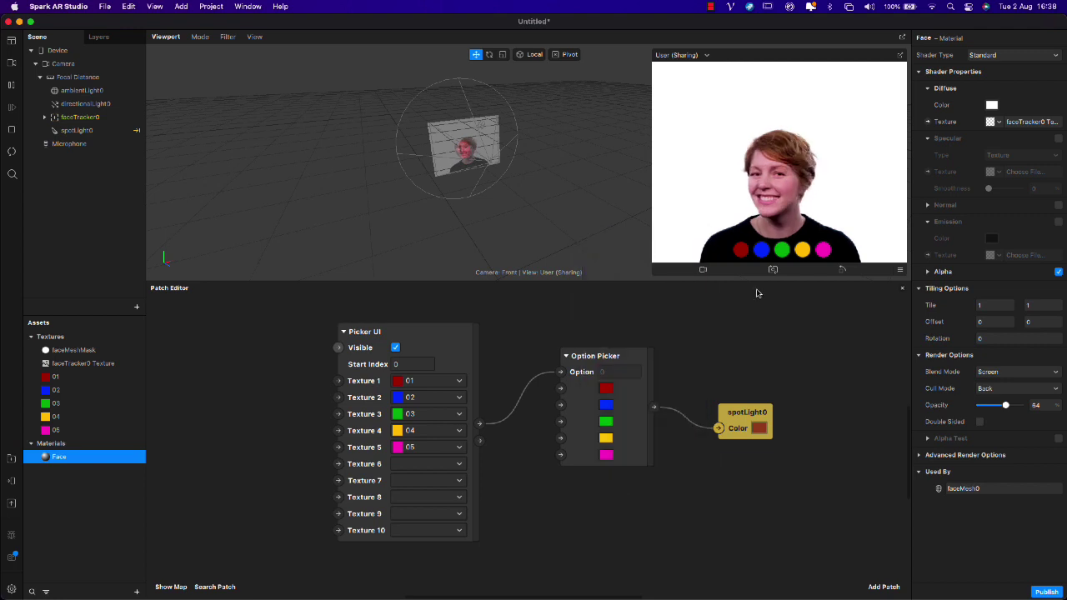
left_click(782, 252)
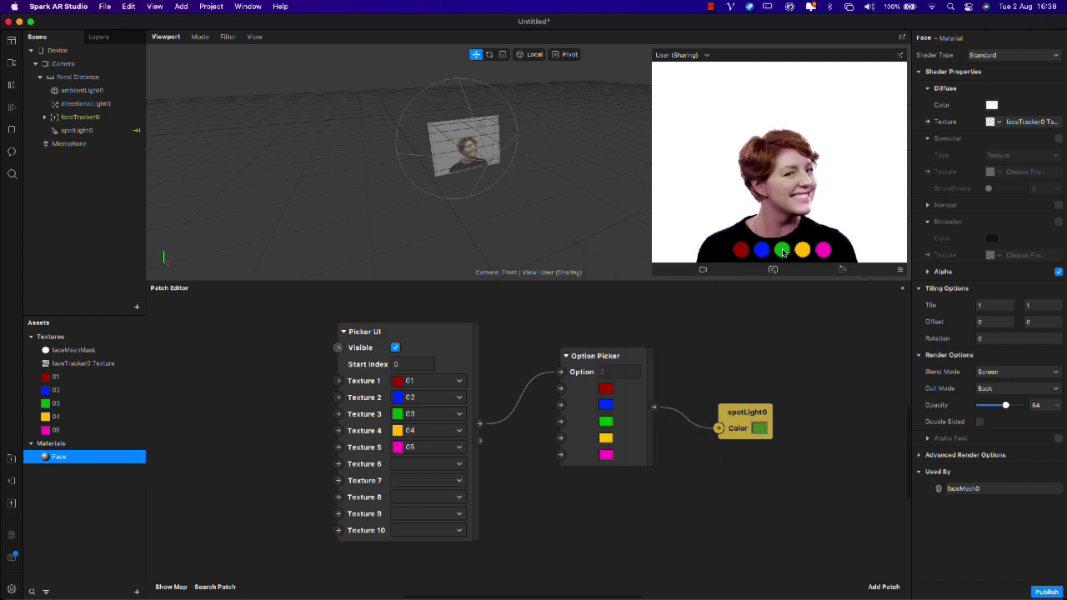
left_click(803, 252)
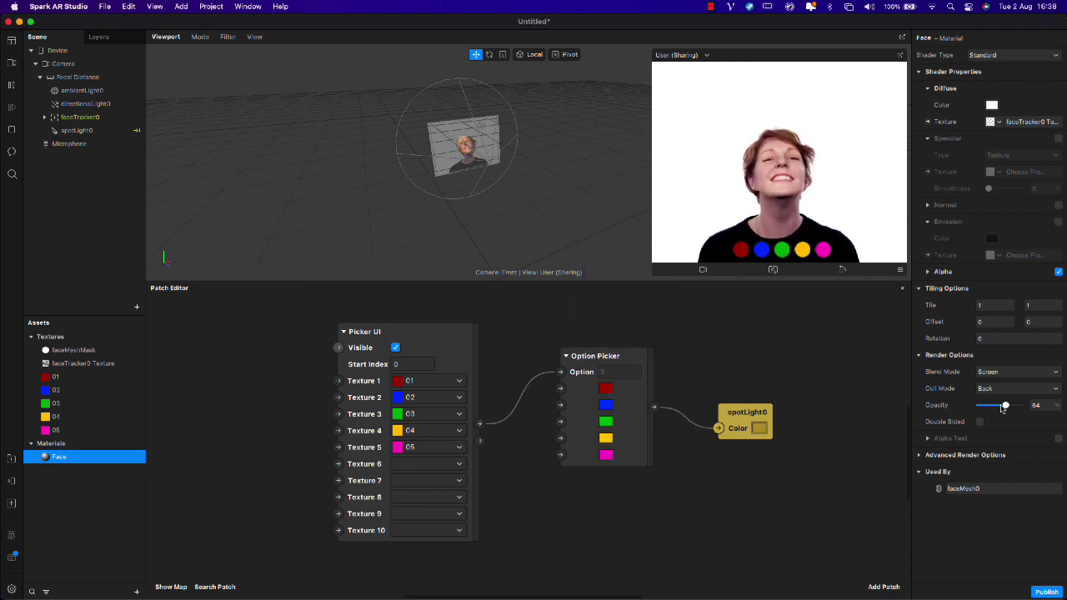
- Lower the Face material's opacity to about 45% and try the magenta, yellow and green picker icons in the preview
left_click_drag(1005, 405, 988, 406)
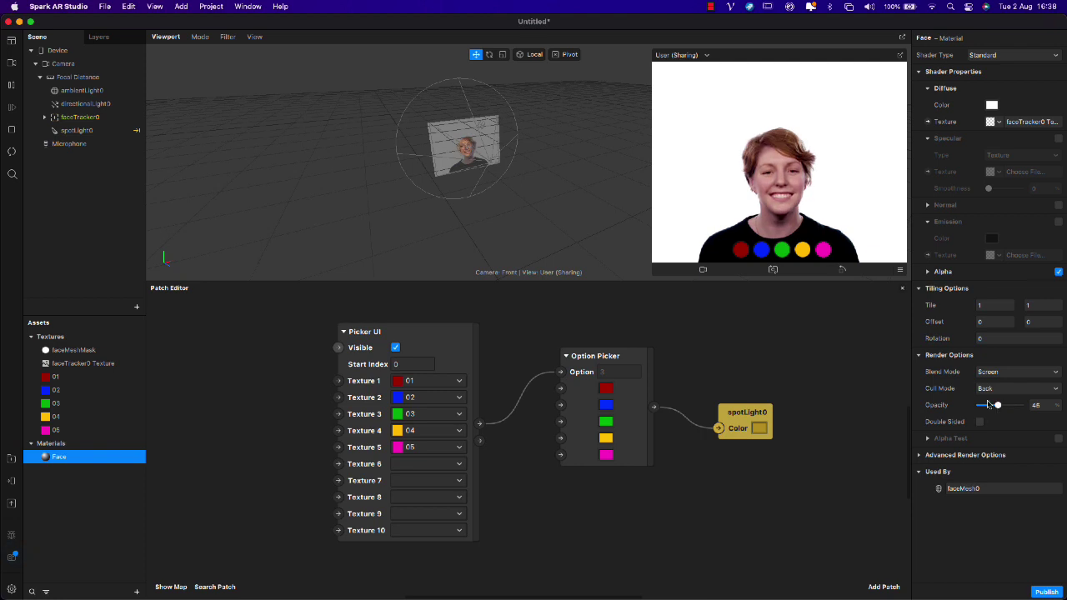
left_click(822, 252)
left_click(804, 253)
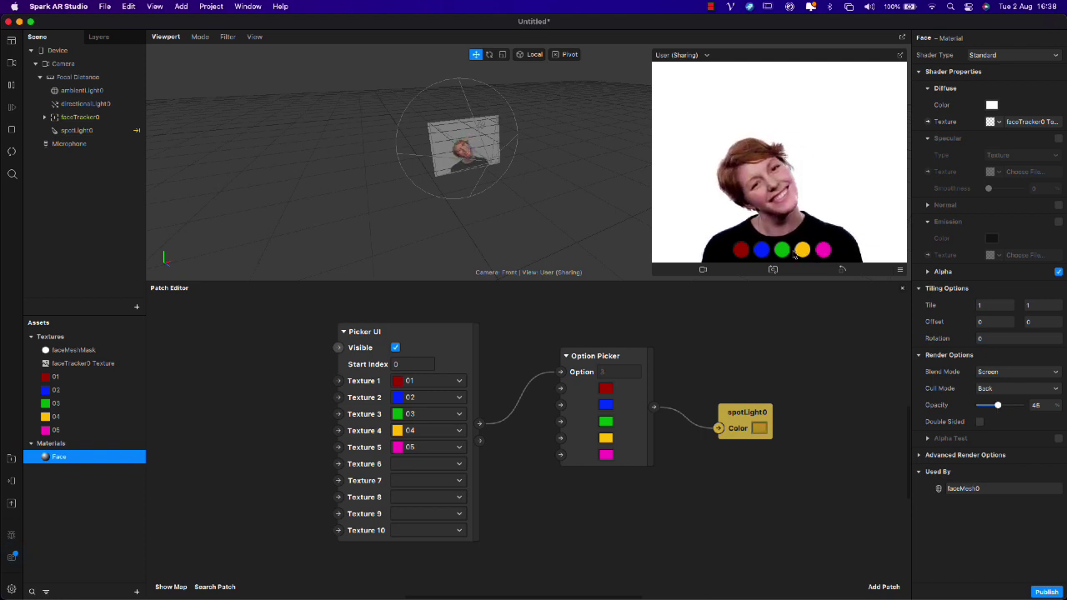
left_click(783, 252)
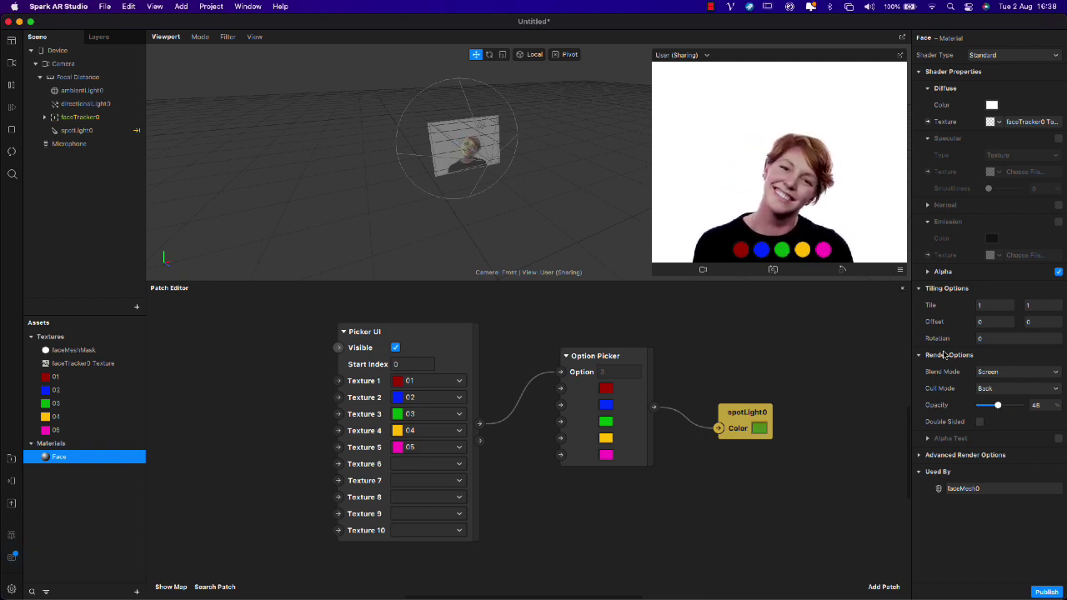
left_click(823, 252)
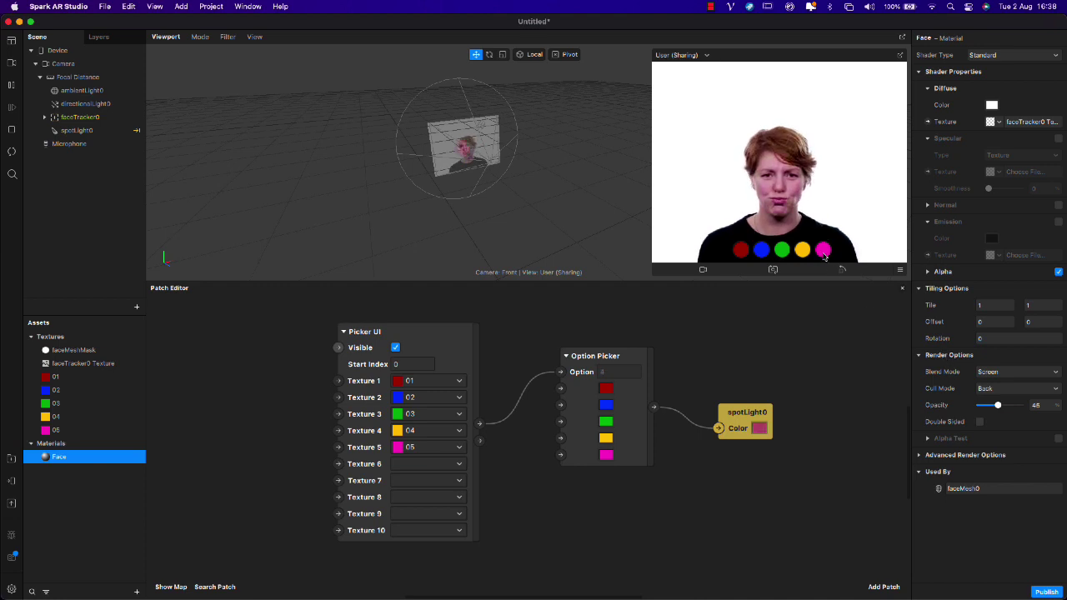
- Set the Face material's blend mode to Add with an opacity of about 15%, and test the picker colors on the face
left_click(994, 372)
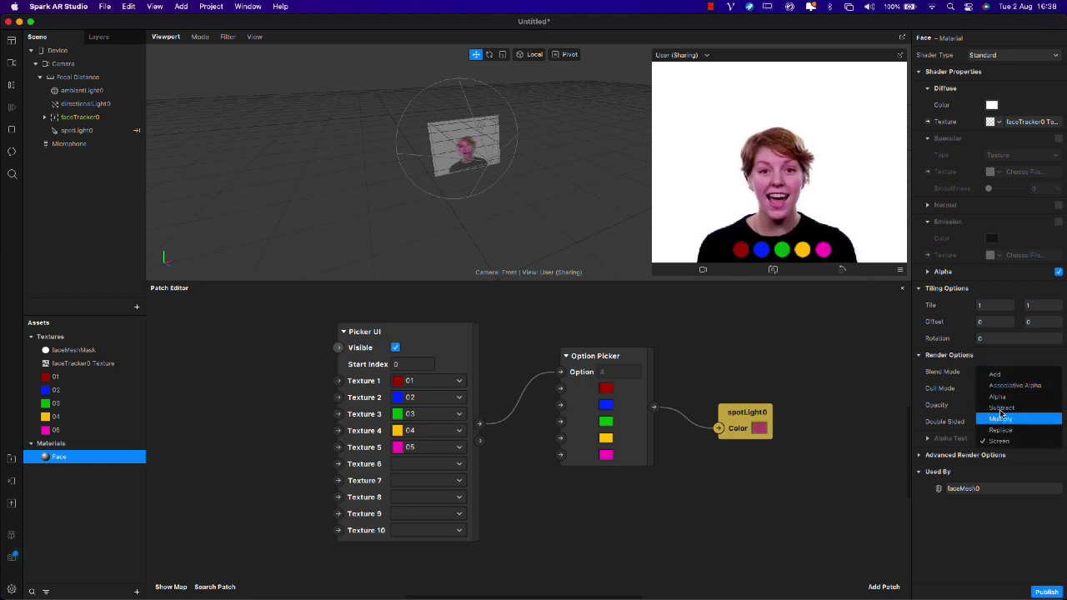
left_click(1000, 375)
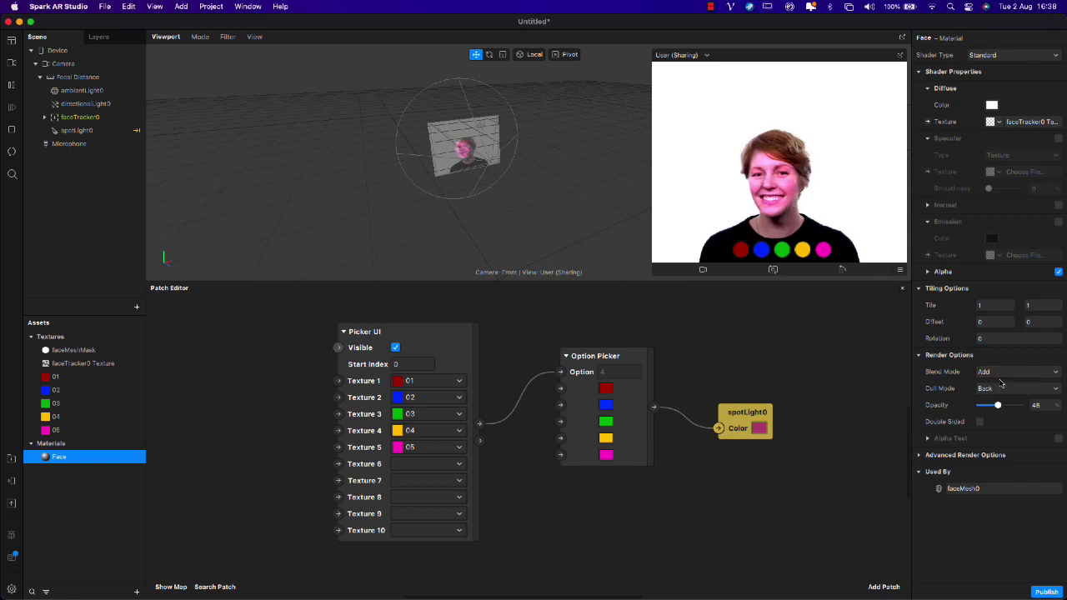
left_click_drag(998, 406, 985, 408)
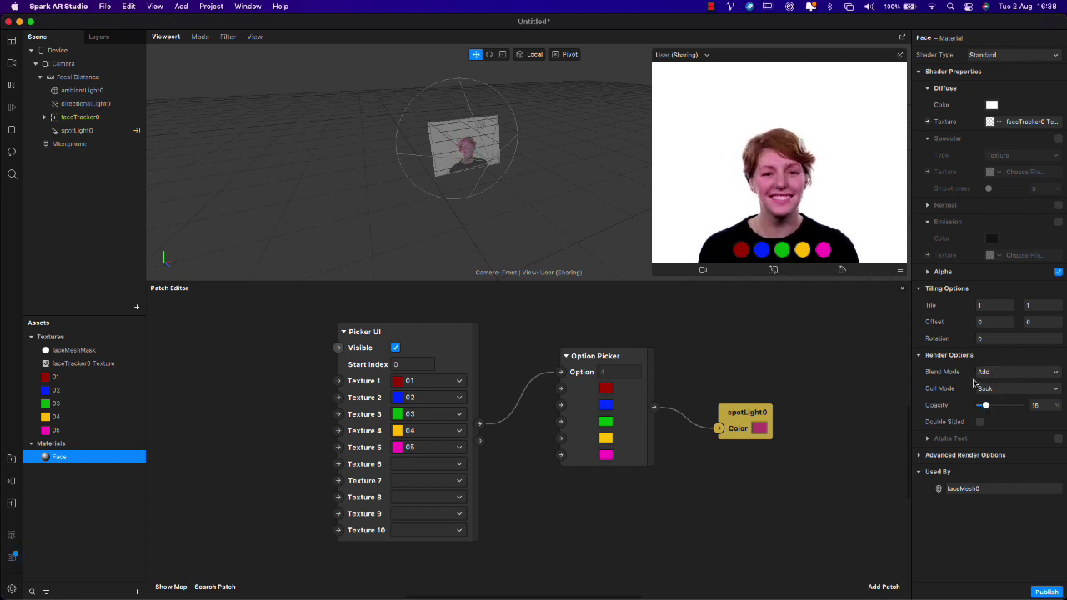
left_click(784, 252)
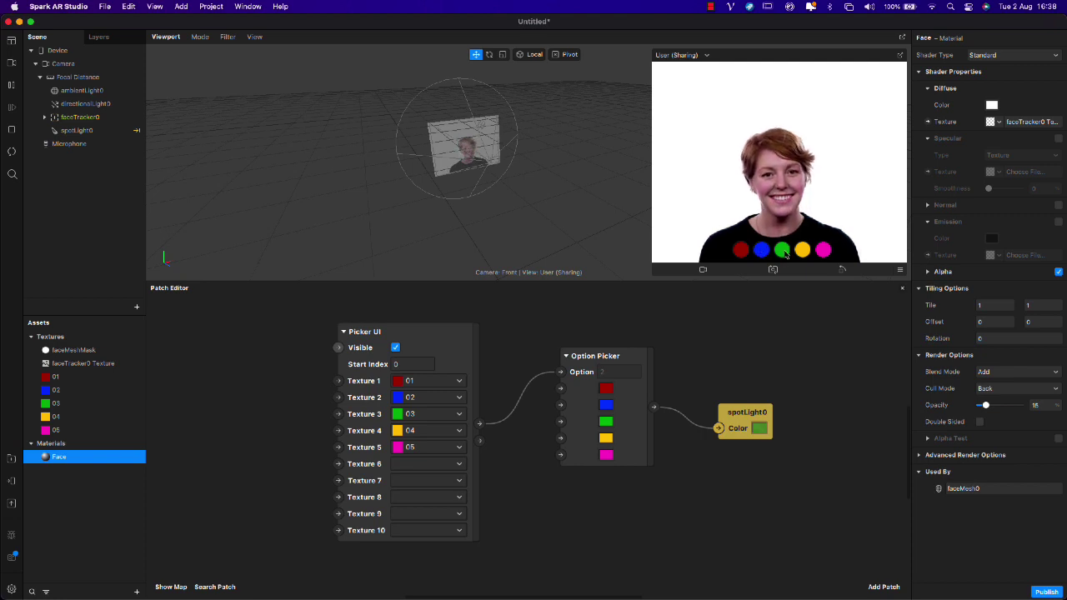
left_click(805, 252)
left_click(813, 250)
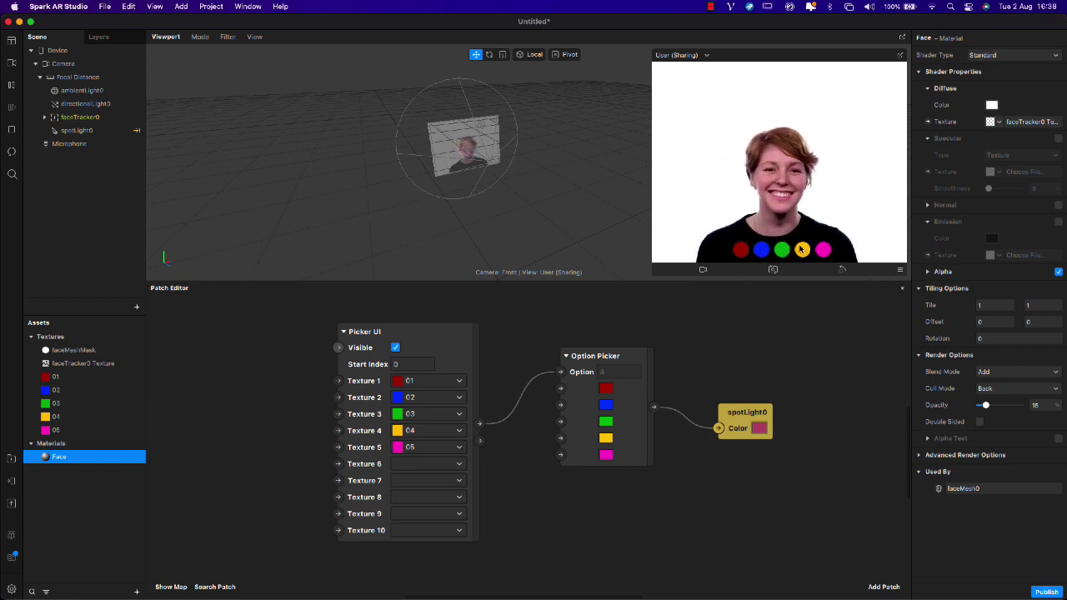
- Set the Face material's opacity to 20% and cycle through the picker icons to check each light color
left_click_drag(986, 405, 988, 406)
left_click(822, 251)
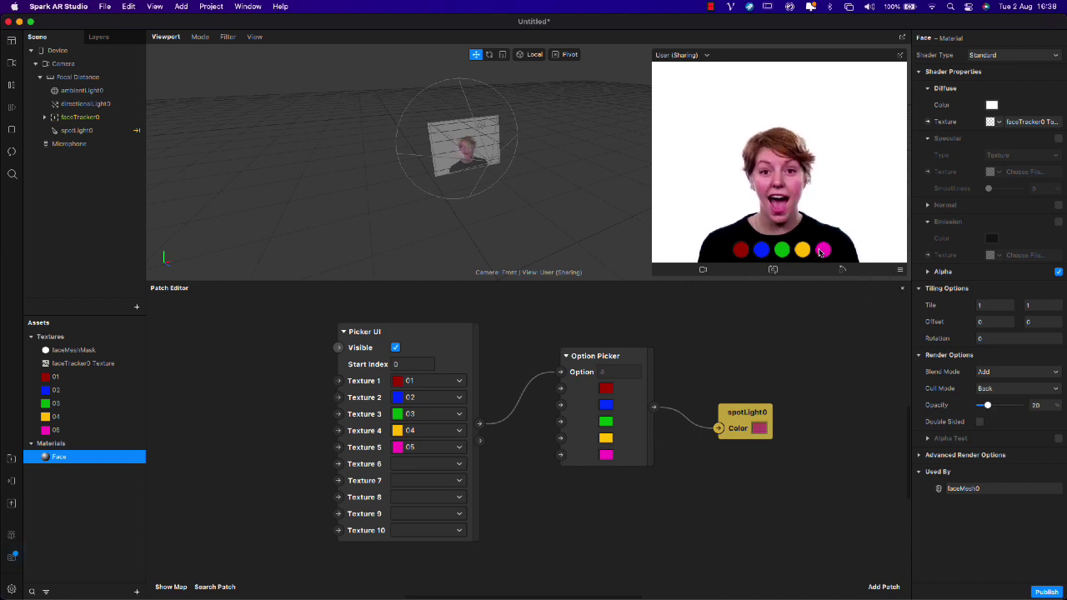
left_click(803, 252)
left_click(783, 251)
left_click(761, 251)
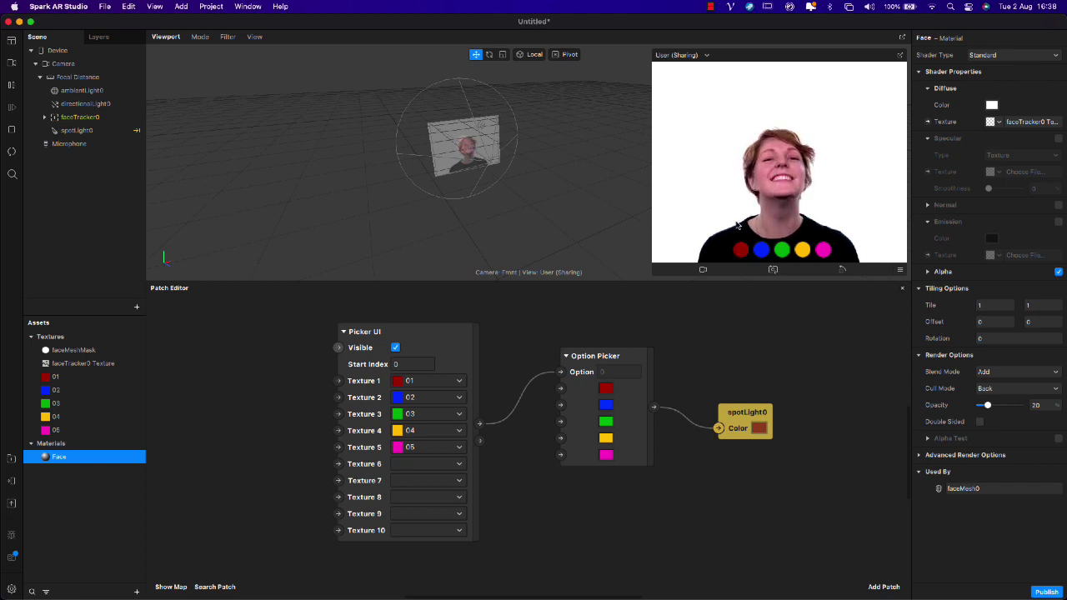
- Switch to aNotepad and add the closing line "Thank you" at the end of the note
key("super+Tab")
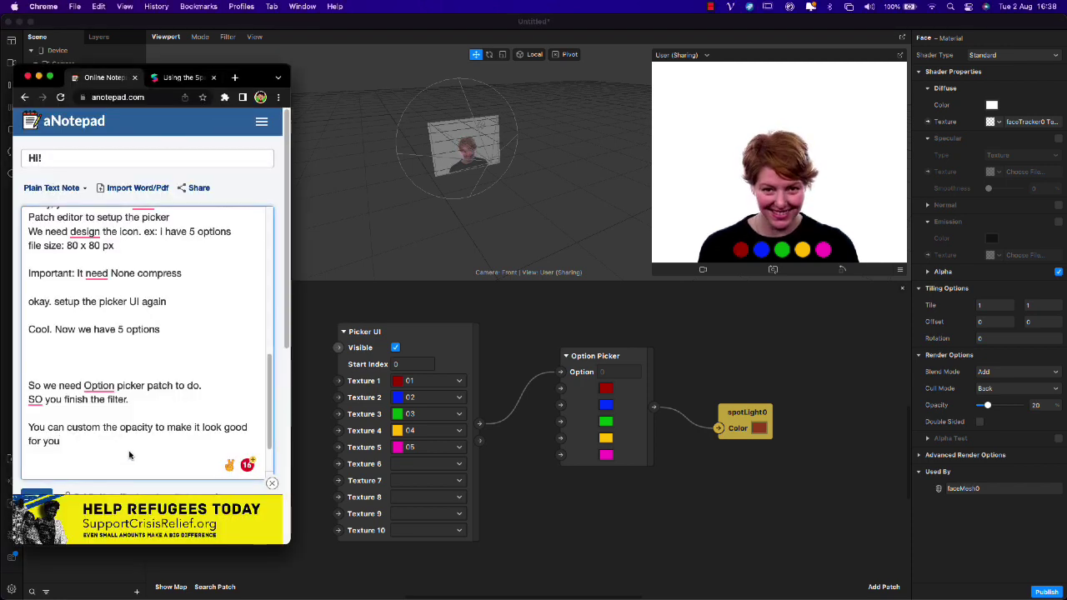
type("Thank")
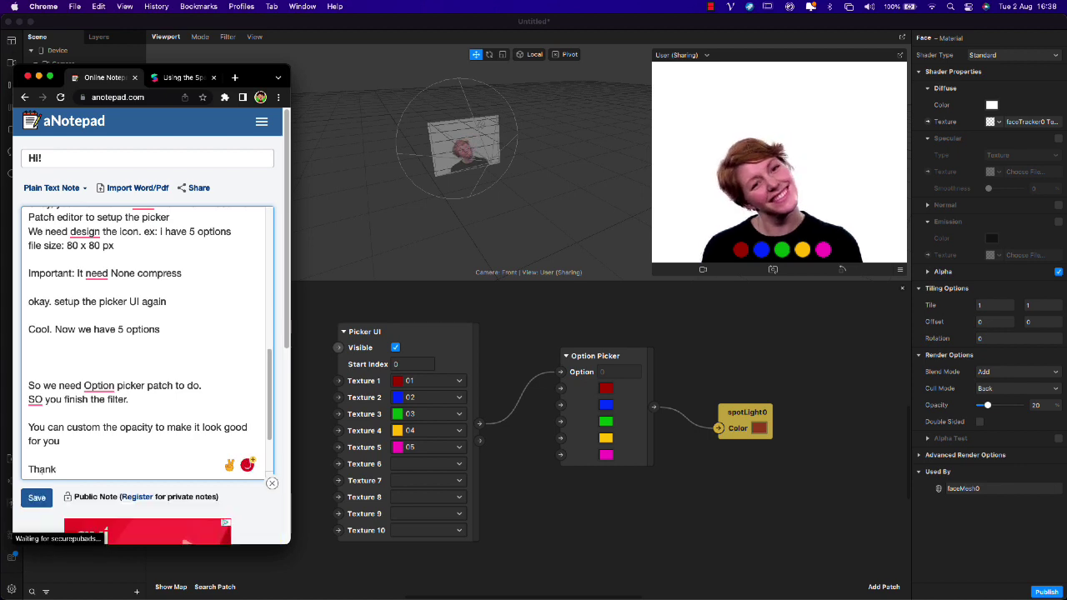
key("BackSpace")
key("BackSpace")
key("BackSpace")
type("ank you")
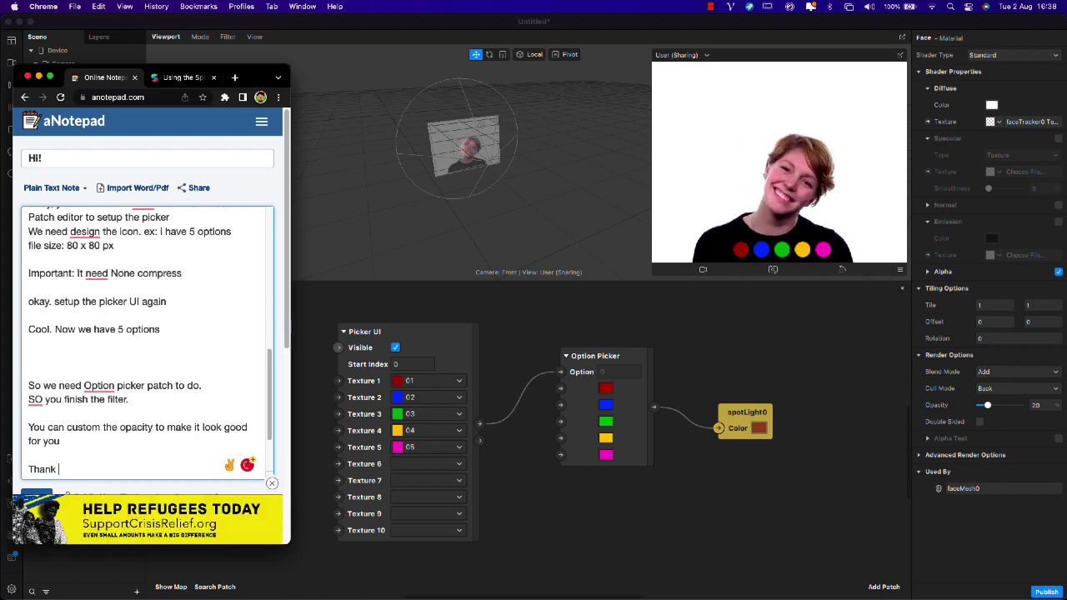